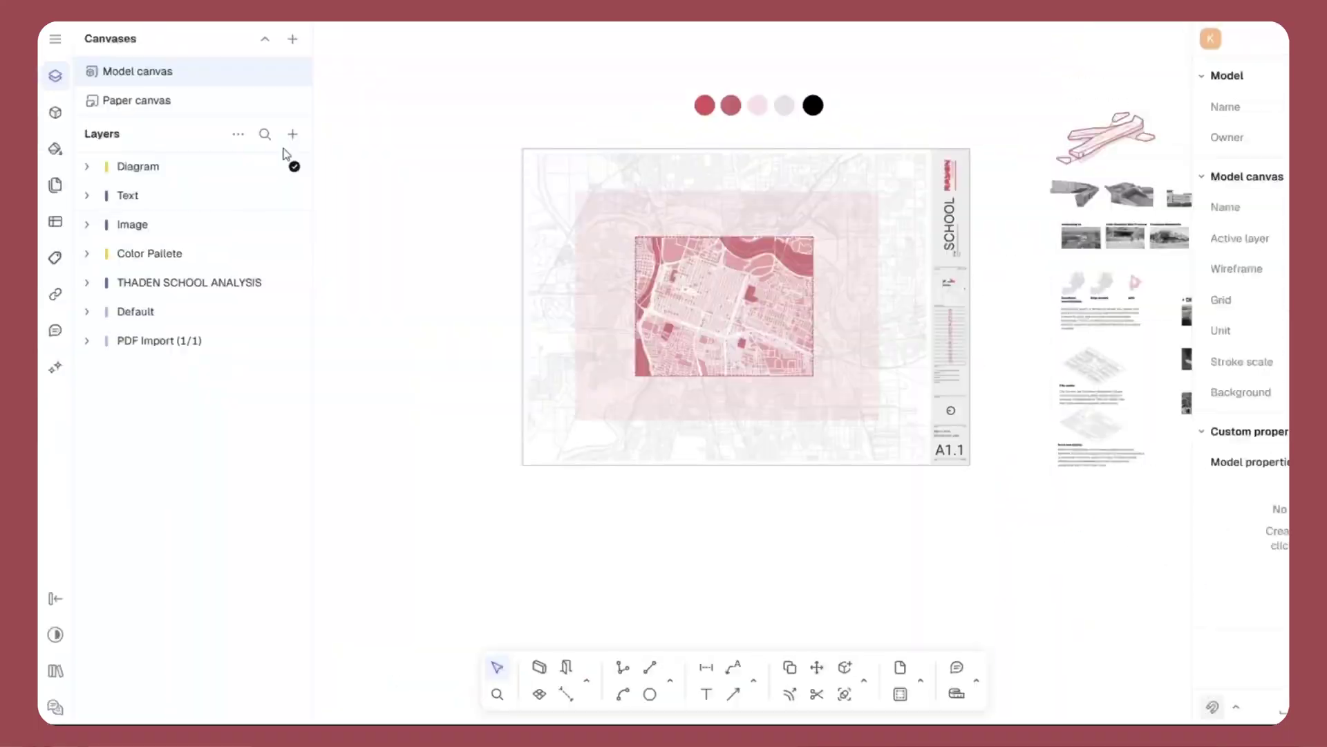
- Add a new layer for annotations
left_click(293, 134)
type("Annotati")
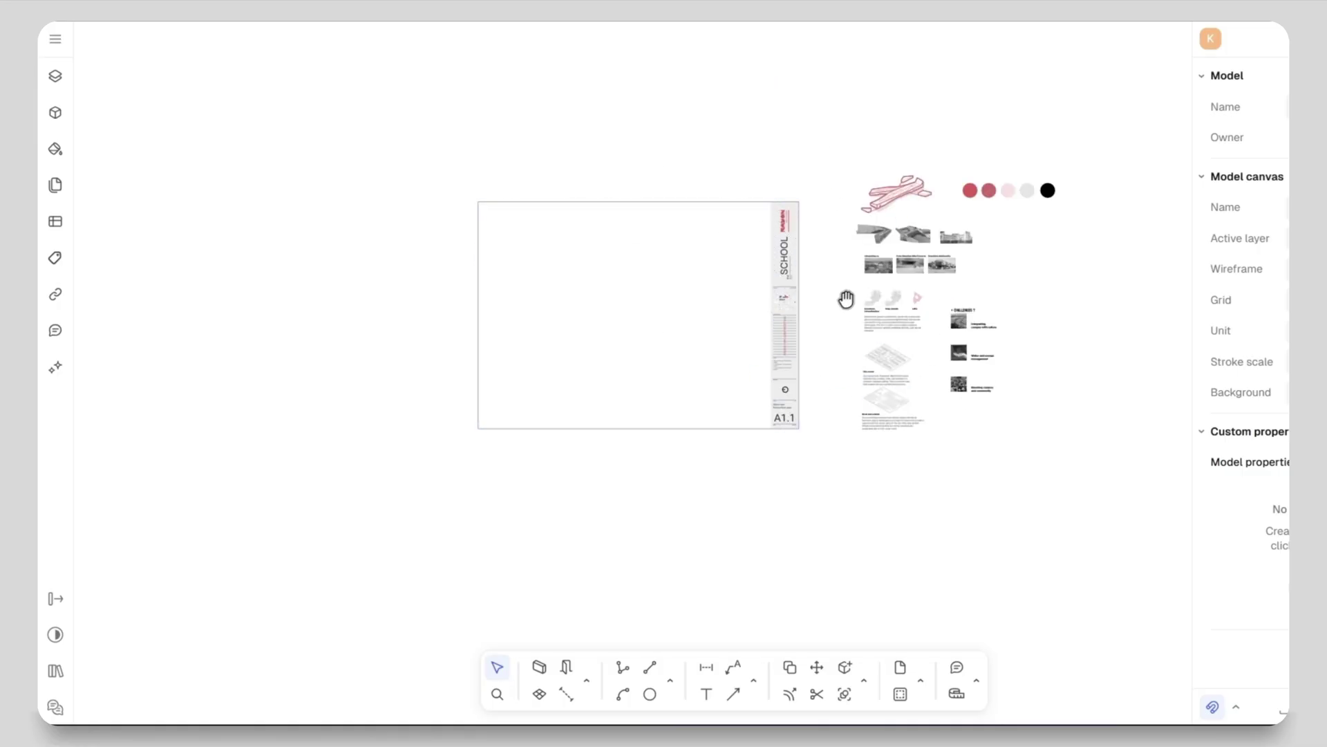
- Import the City Map PDF into the model
middle_click_drag(846, 298, 660, 323)
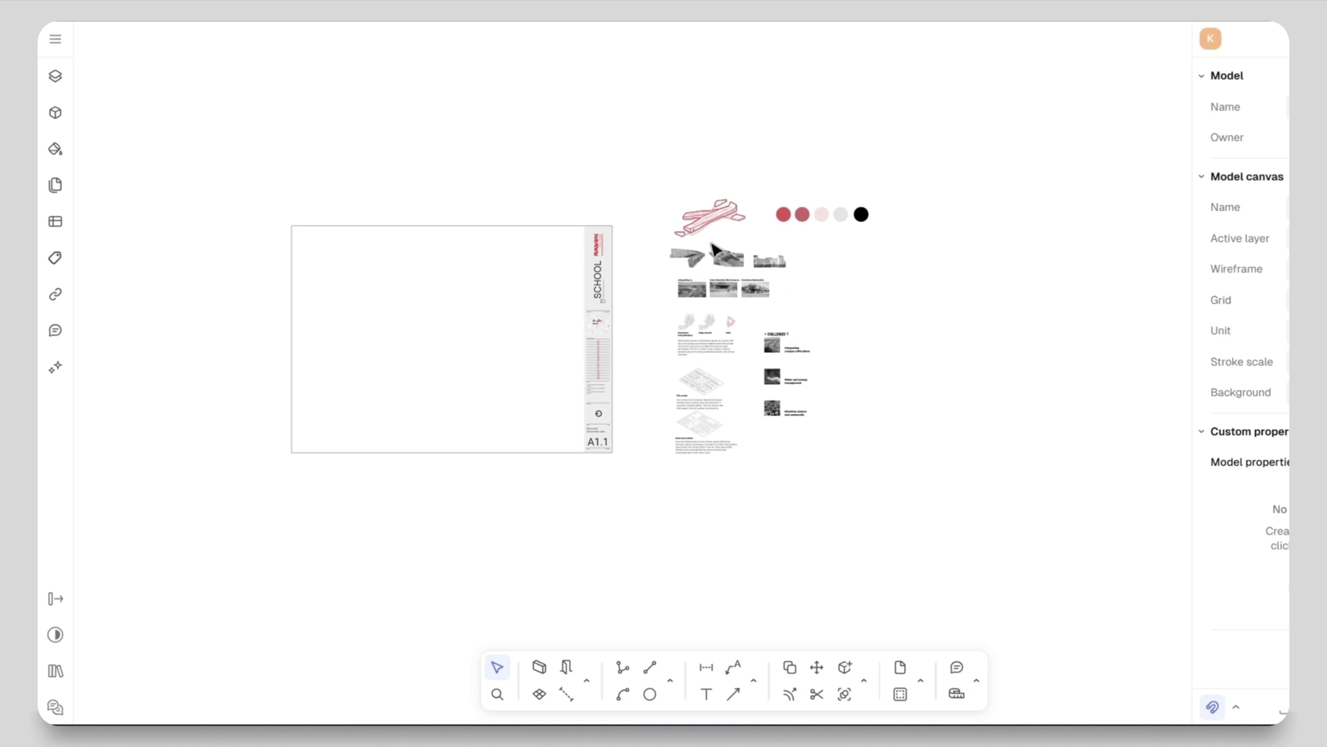
middle_click_drag(907, 383, 313, 322)
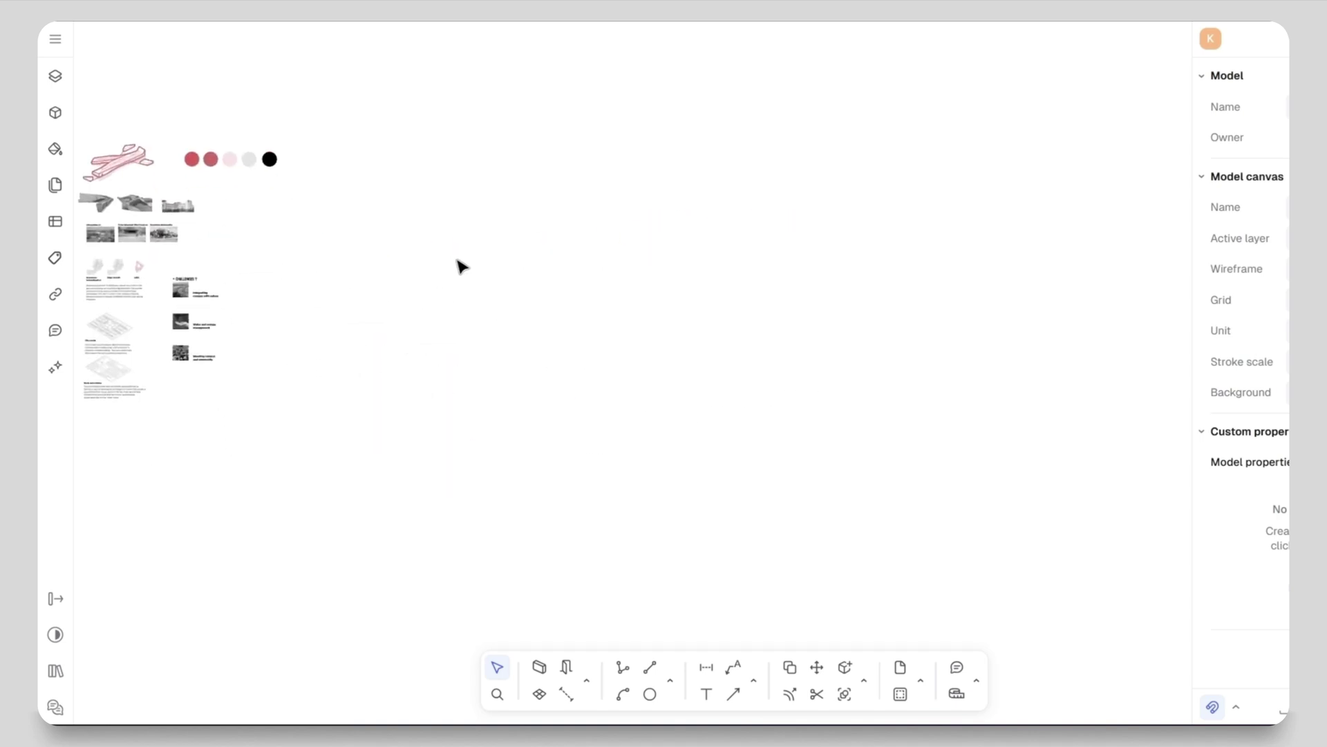
left_click(54, 43)
mouse_move(154, 163)
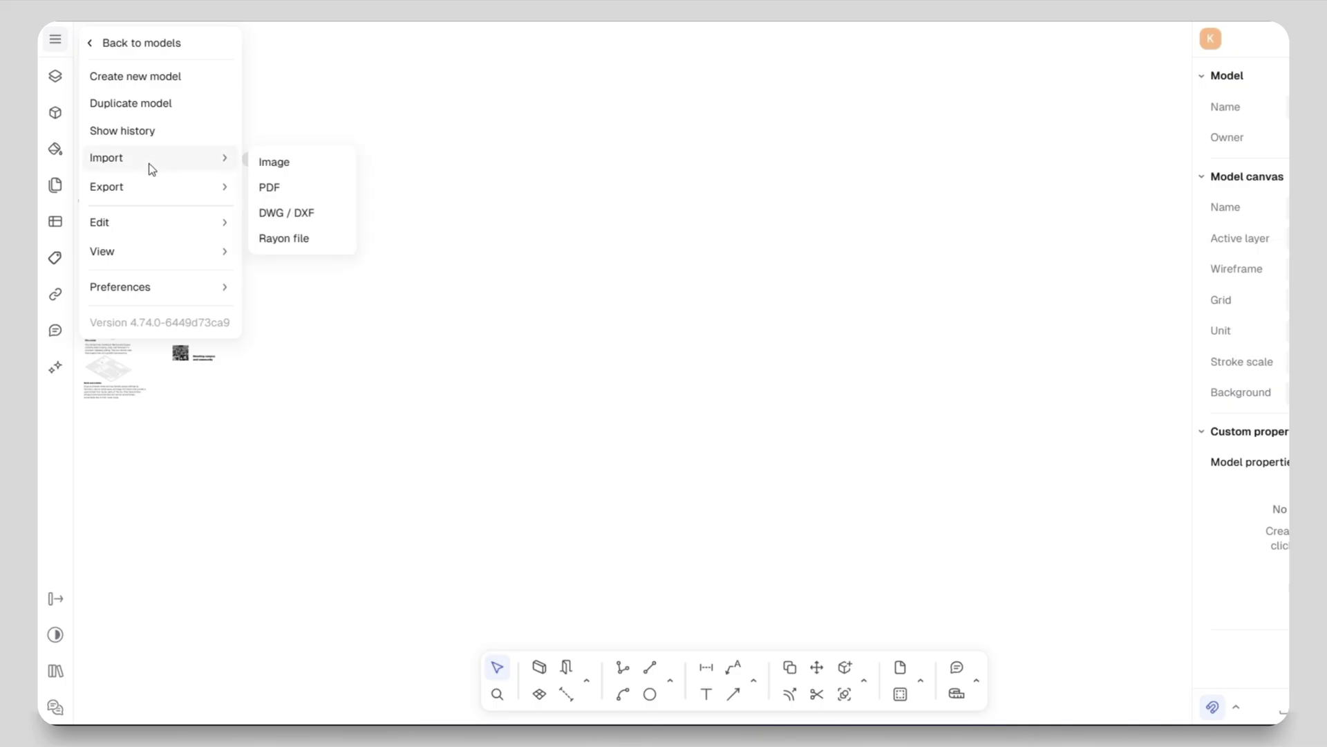
left_click(269, 187)
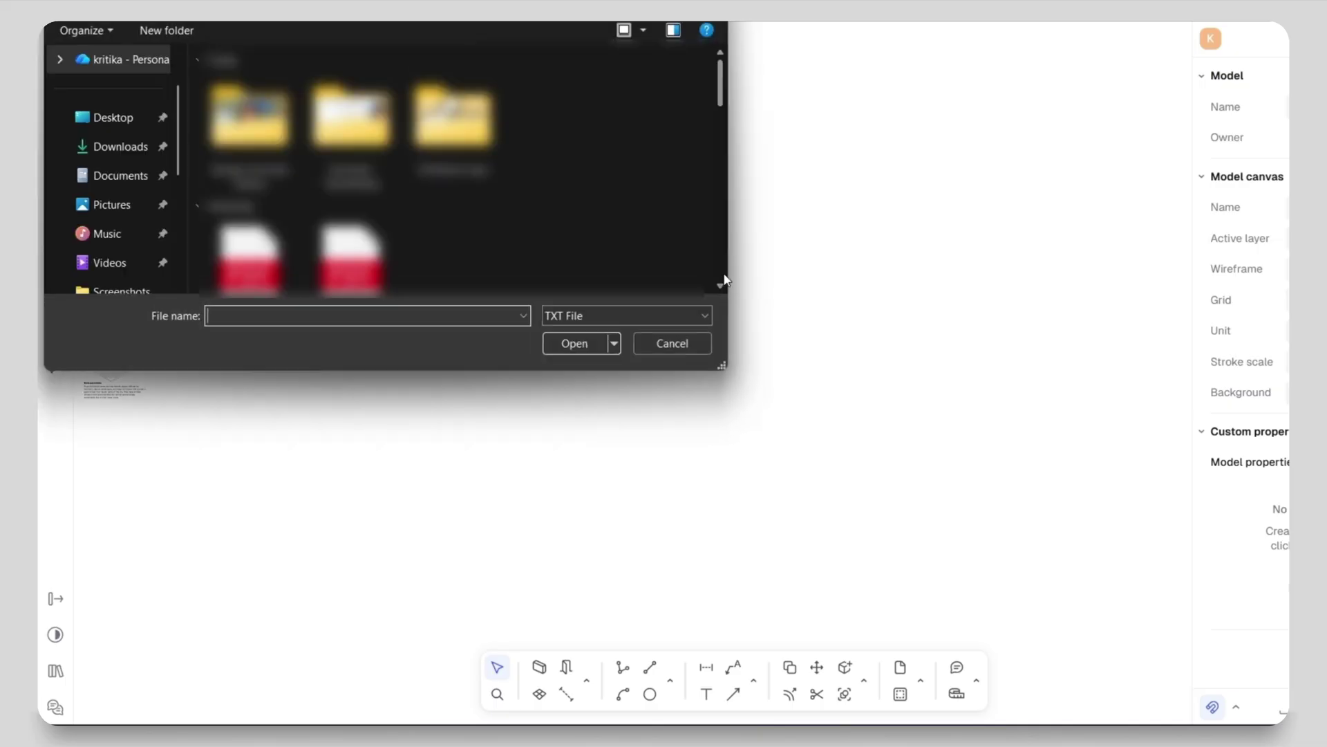
scroll(515, 233, "down", 1)
left_click(246, 214)
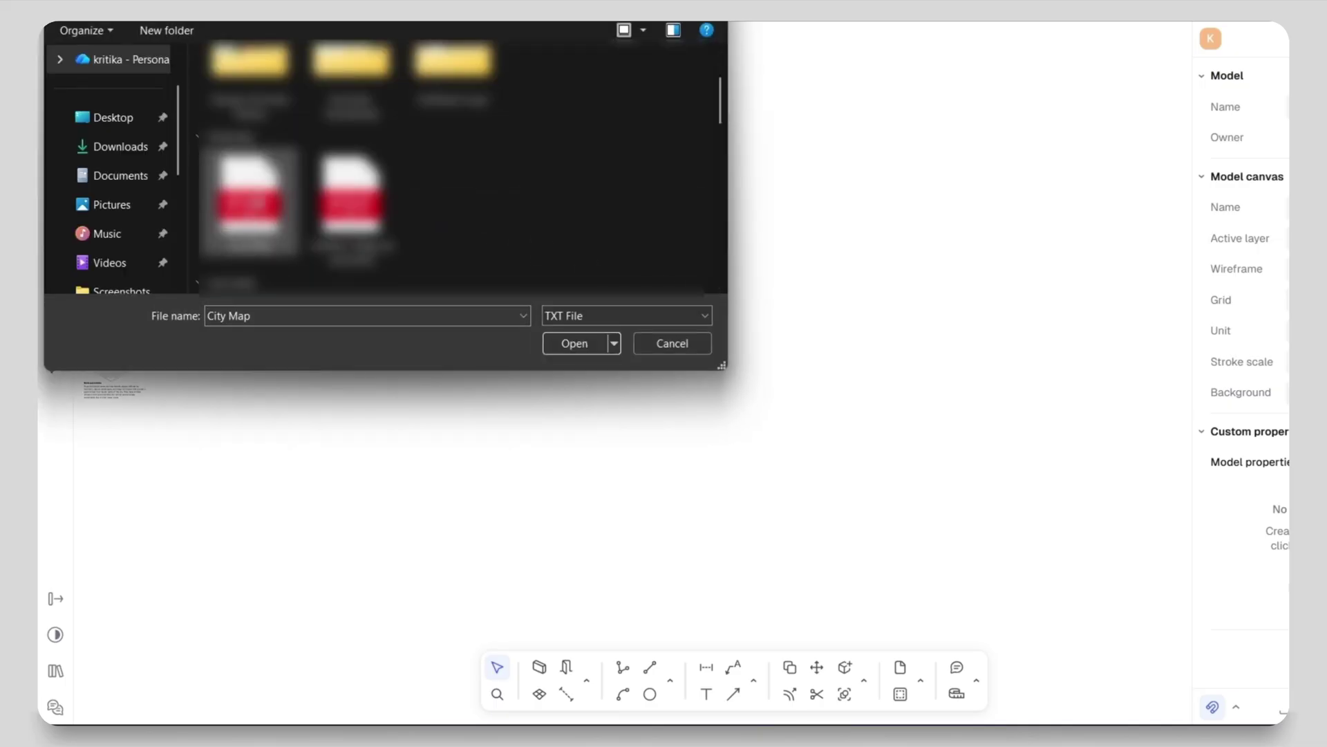
left_click(575, 343)
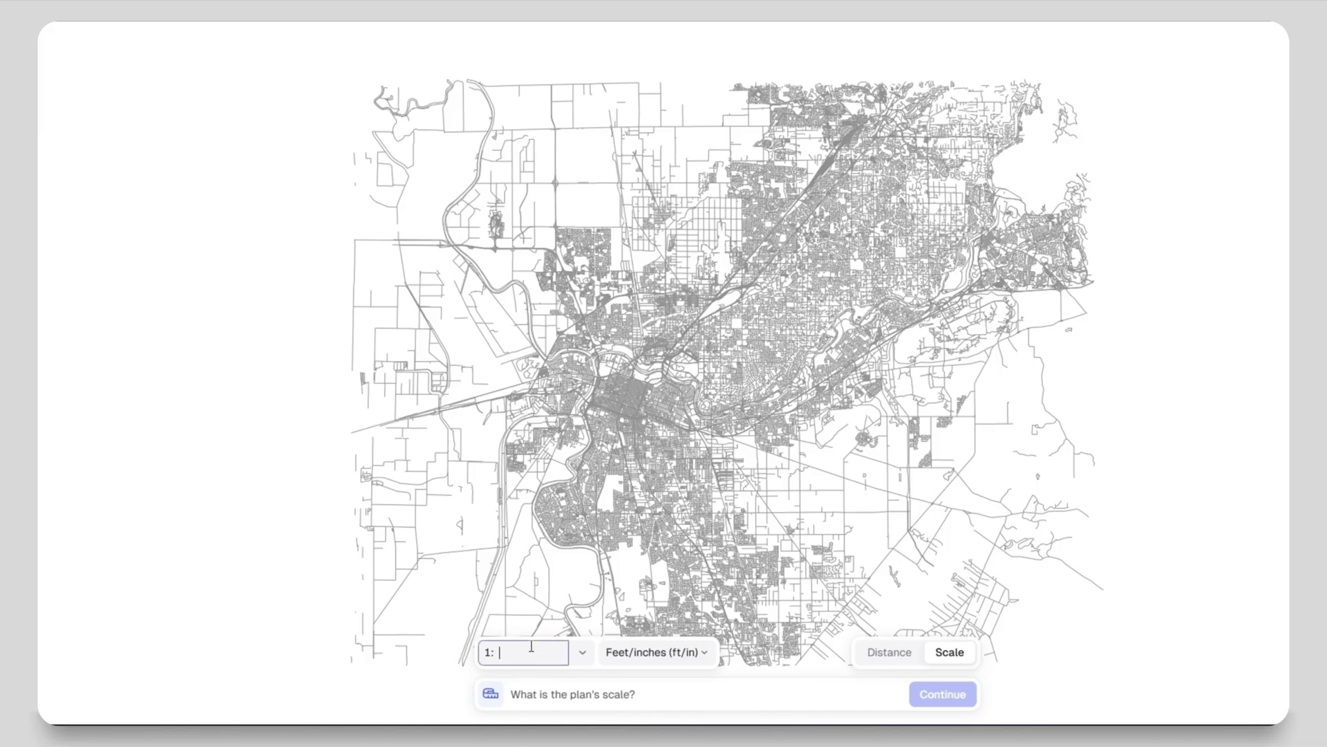
- Set the imported plan's scale to 1:100 and place the city map in the empty area beside the reference graphics
type("100")
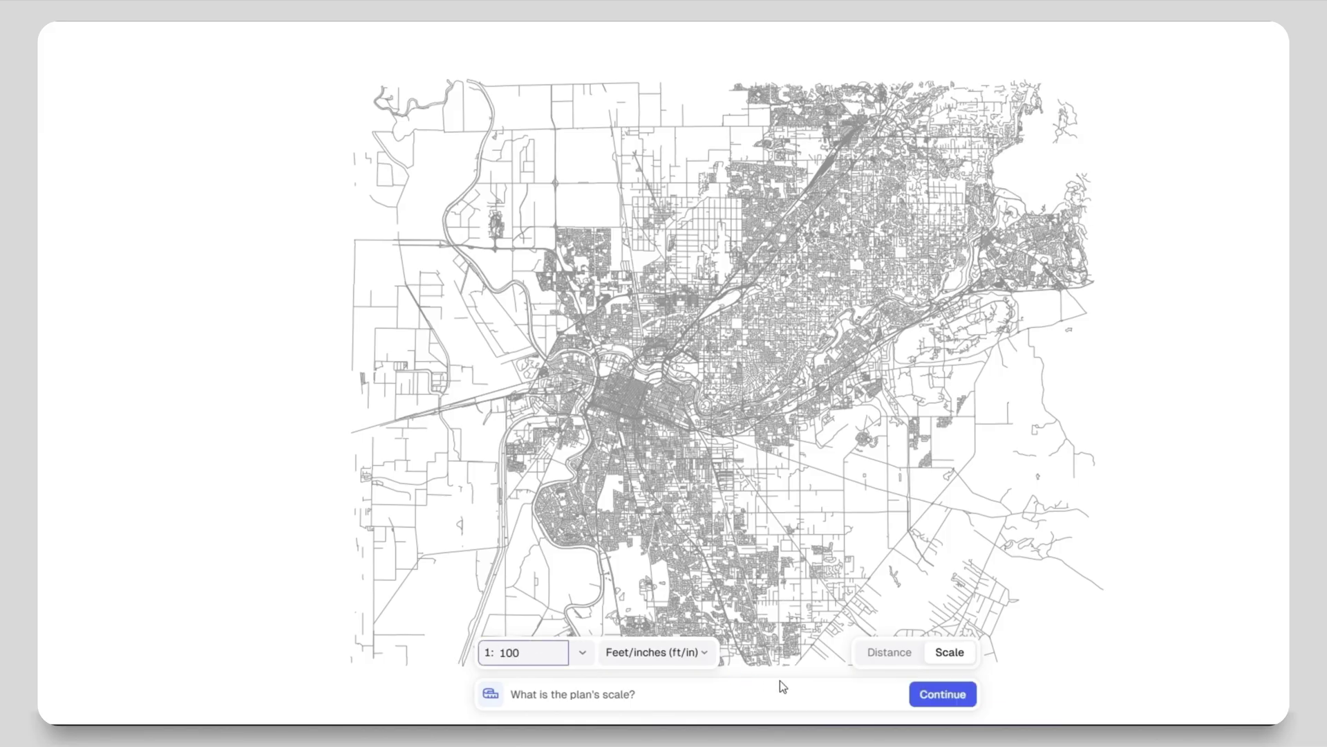
left_click(930, 695)
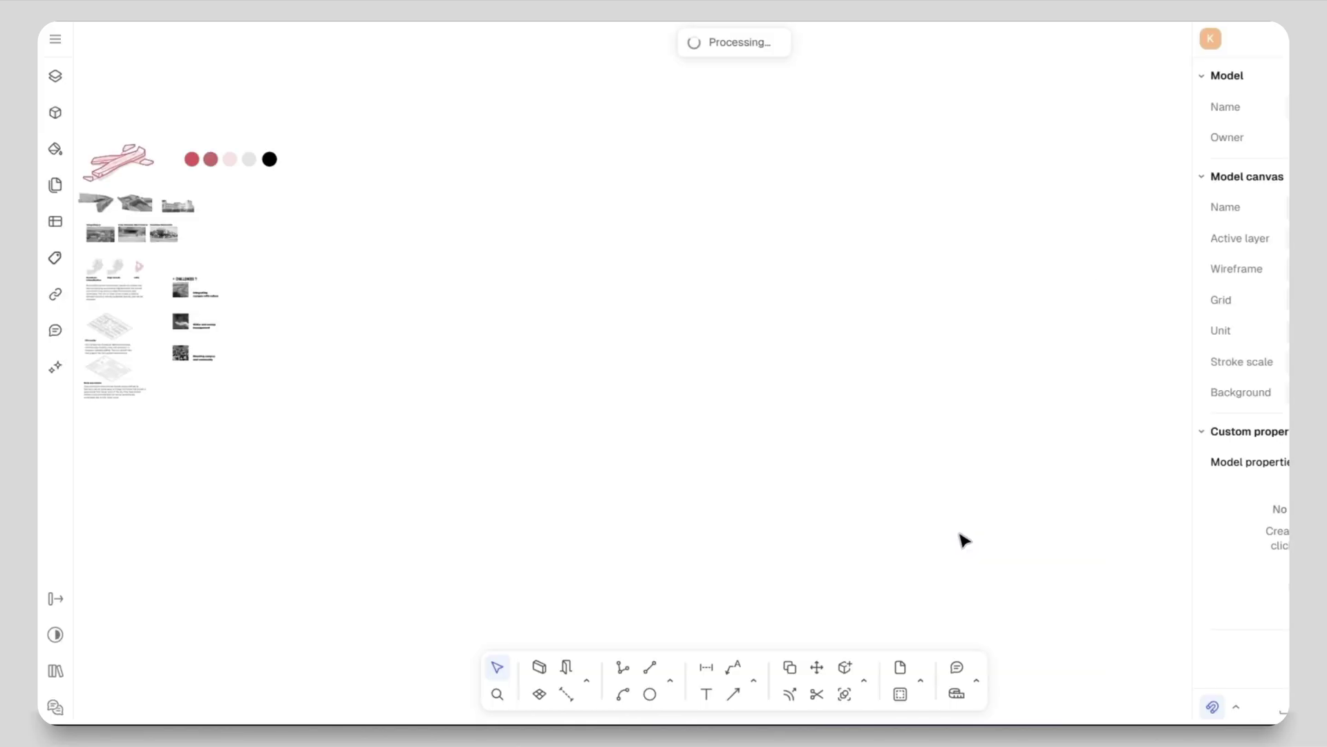
left_click(748, 44)
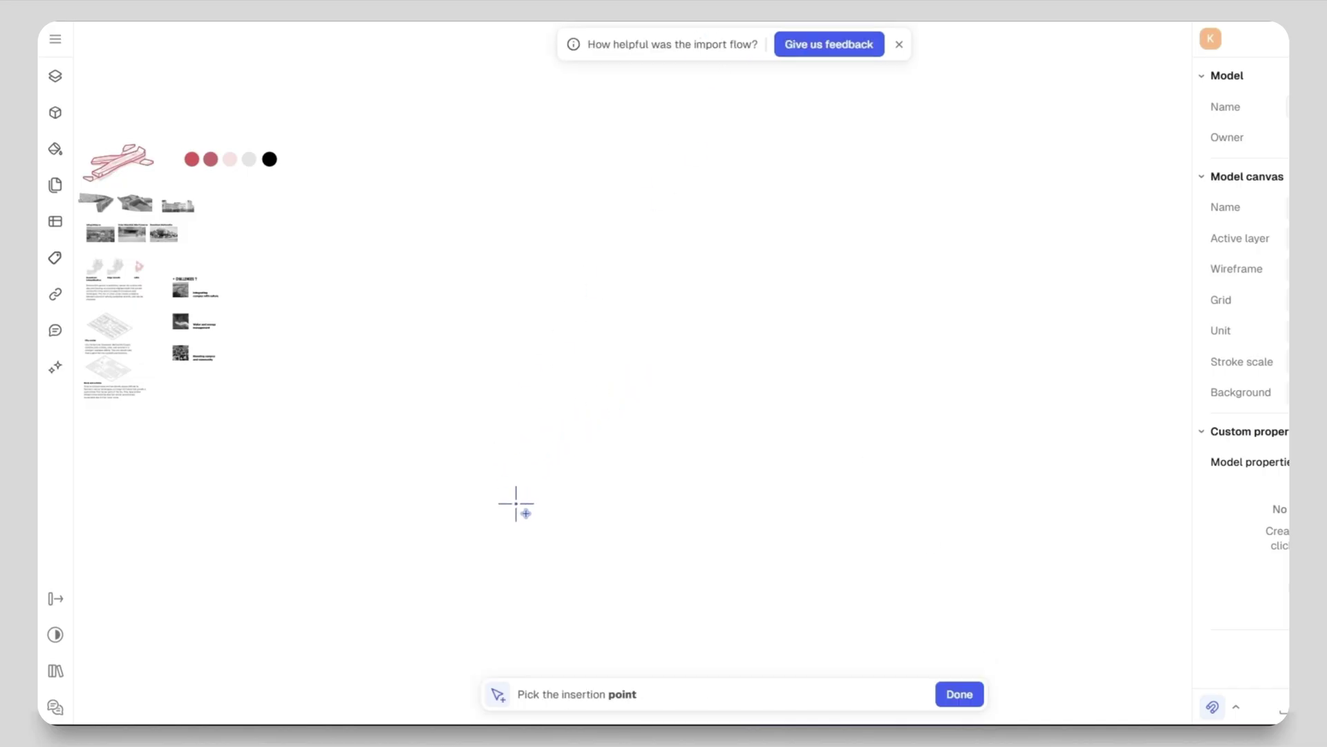
left_click(610, 368)
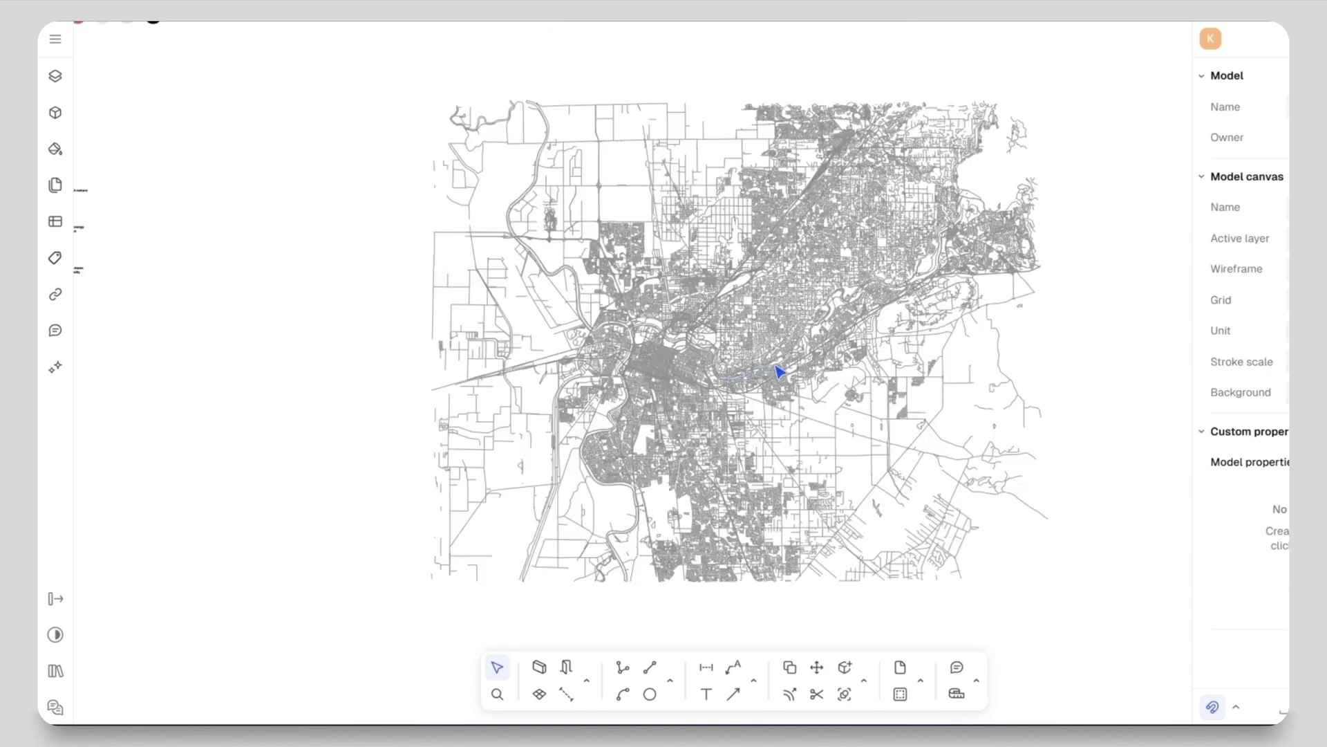
- Delete the pond outline inside the park block east of the dense street grid and the path line just south of the block
scroll(779, 371, "up", 5)
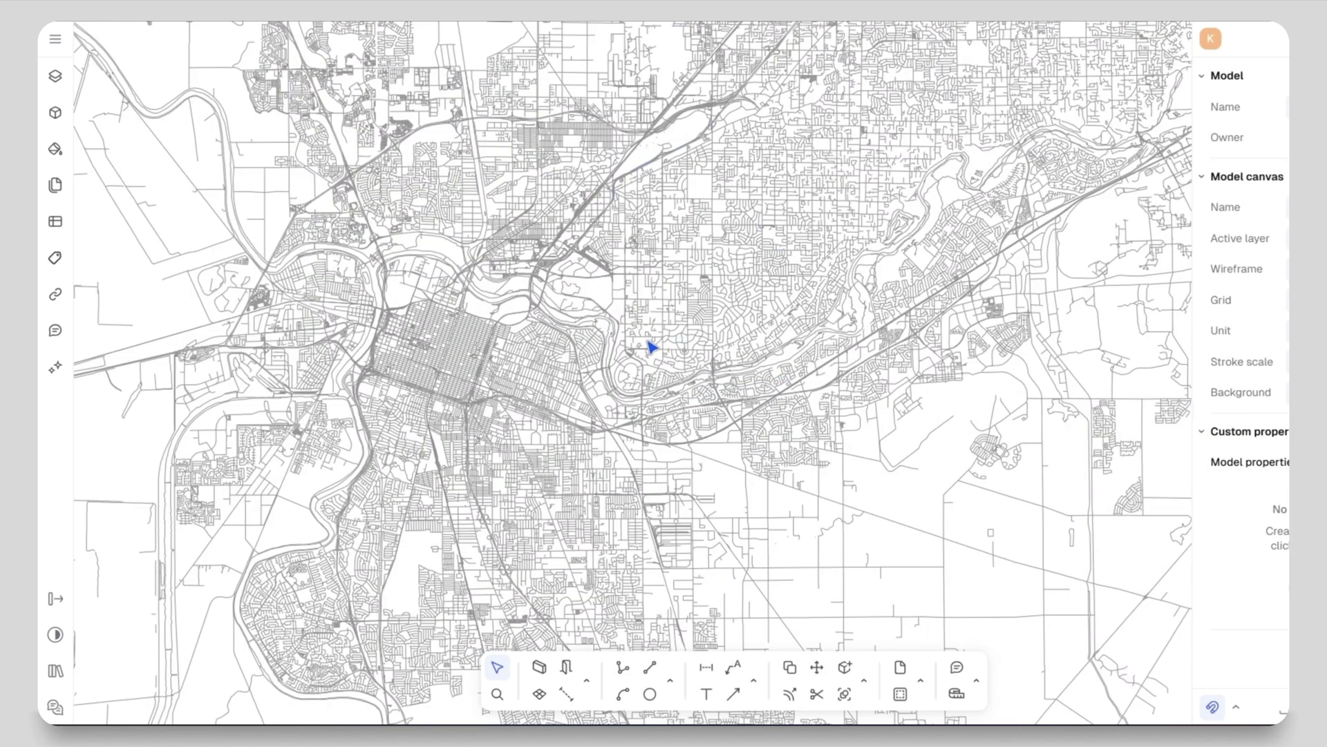
scroll(486, 337, "up", 3)
middle_click_drag(521, 484, 583, 326)
scroll(631, 242, "up", 3)
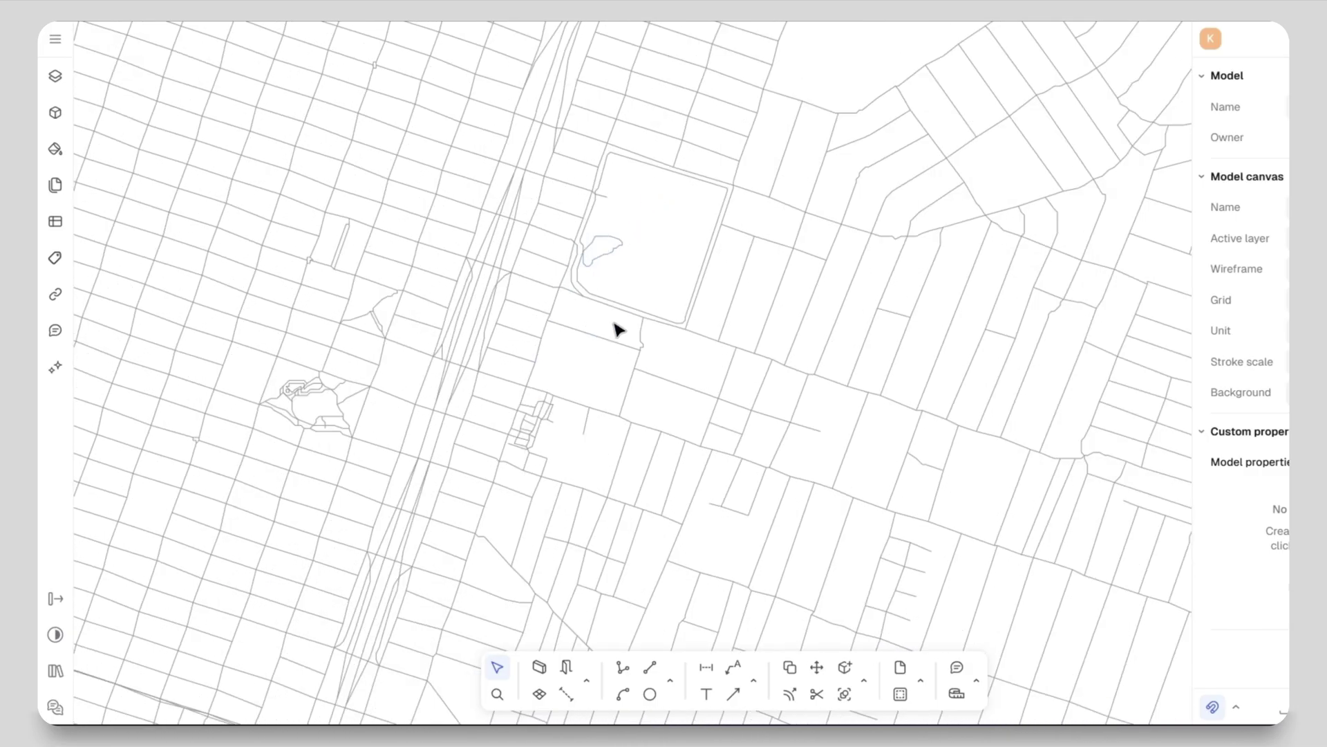
left_click(598, 236)
left_click(611, 328)
left_click(593, 322)
left_click(613, 304)
scroll(593, 306, "up", 2)
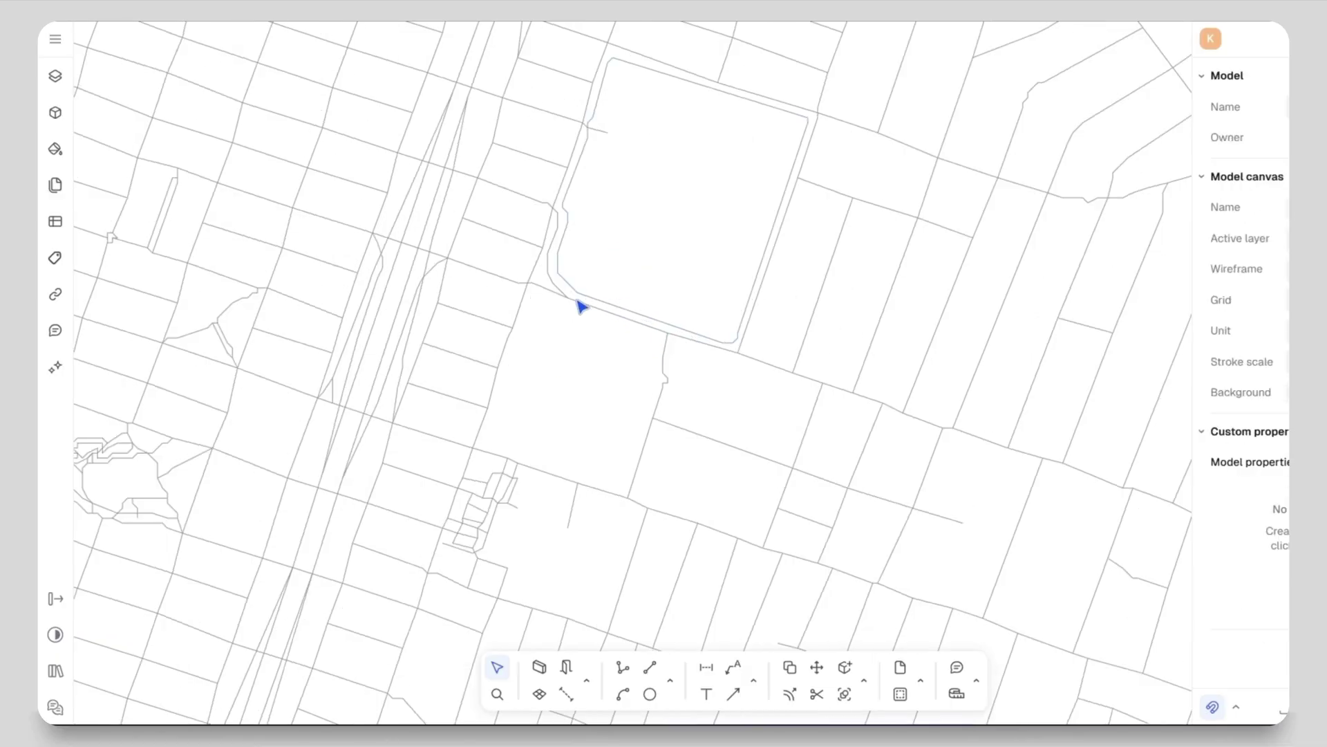
- Delete the park block's boundary outlines and the stray path running southeast of the block
left_click(581, 301)
key("Escape")
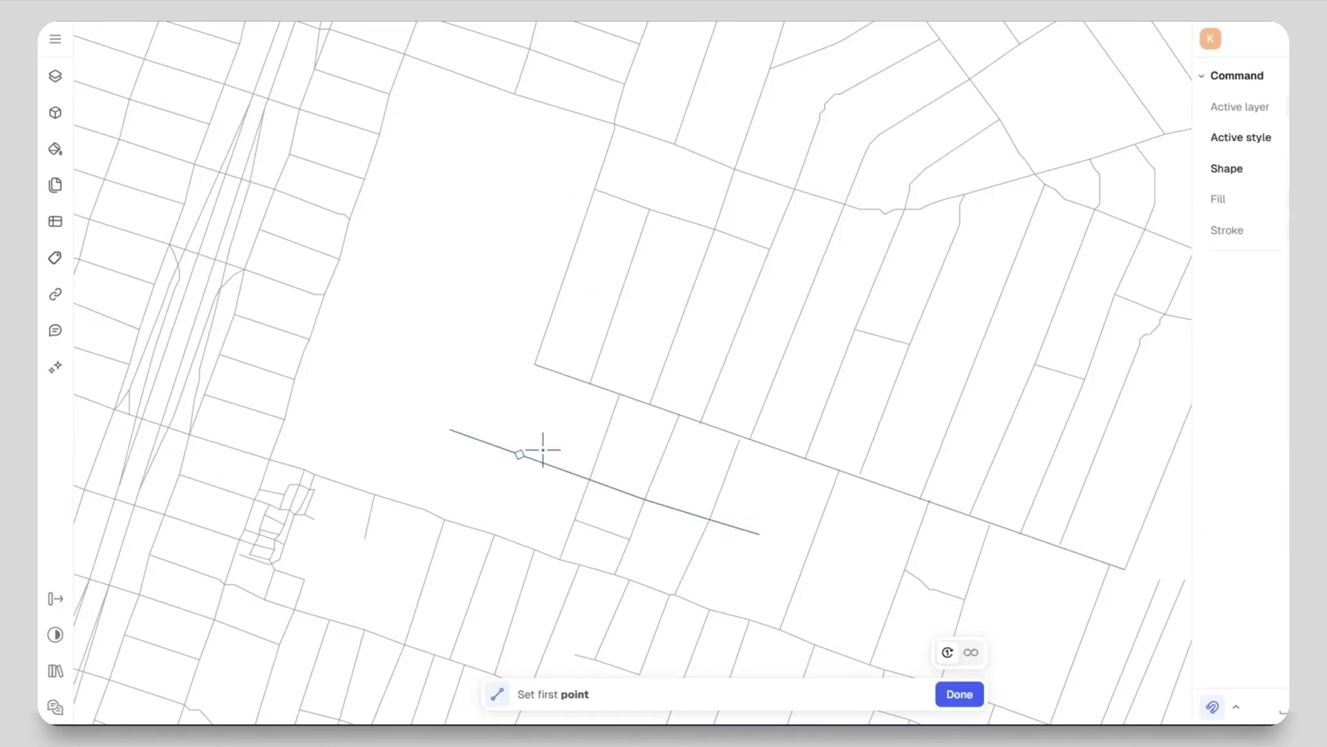
key("Escape")
left_click(519, 454)
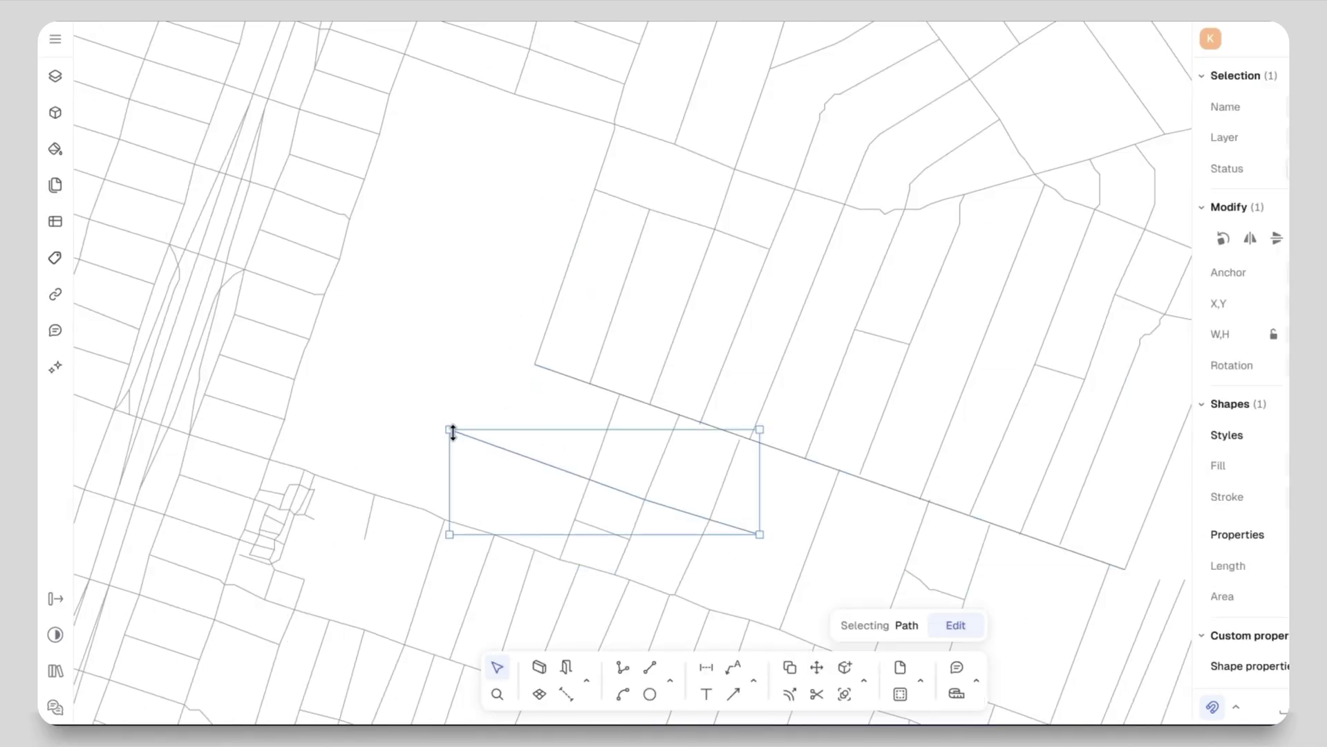
left_click(531, 429)
- Examine the cleared block and its surroundings, up to the full extent of the imported city map
scroll(609, 412, "down", 3)
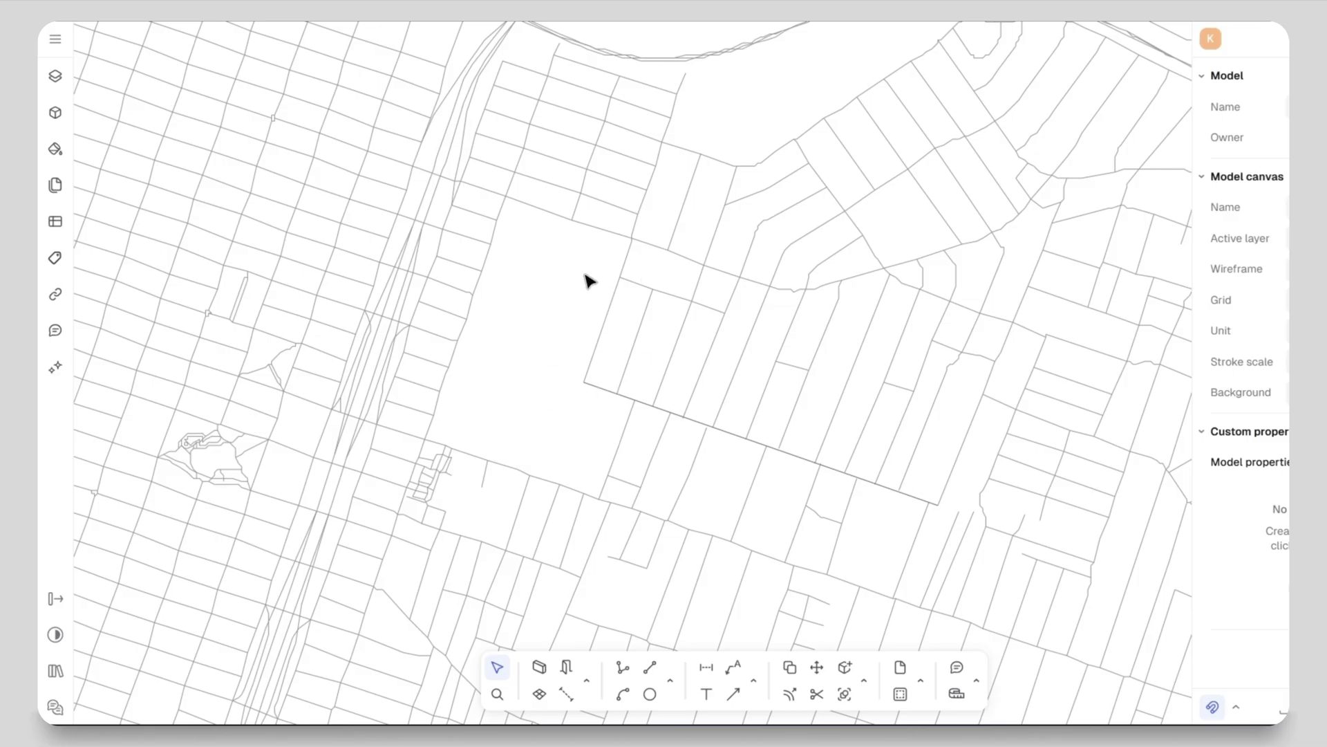
scroll(781, 361, "down", 3)
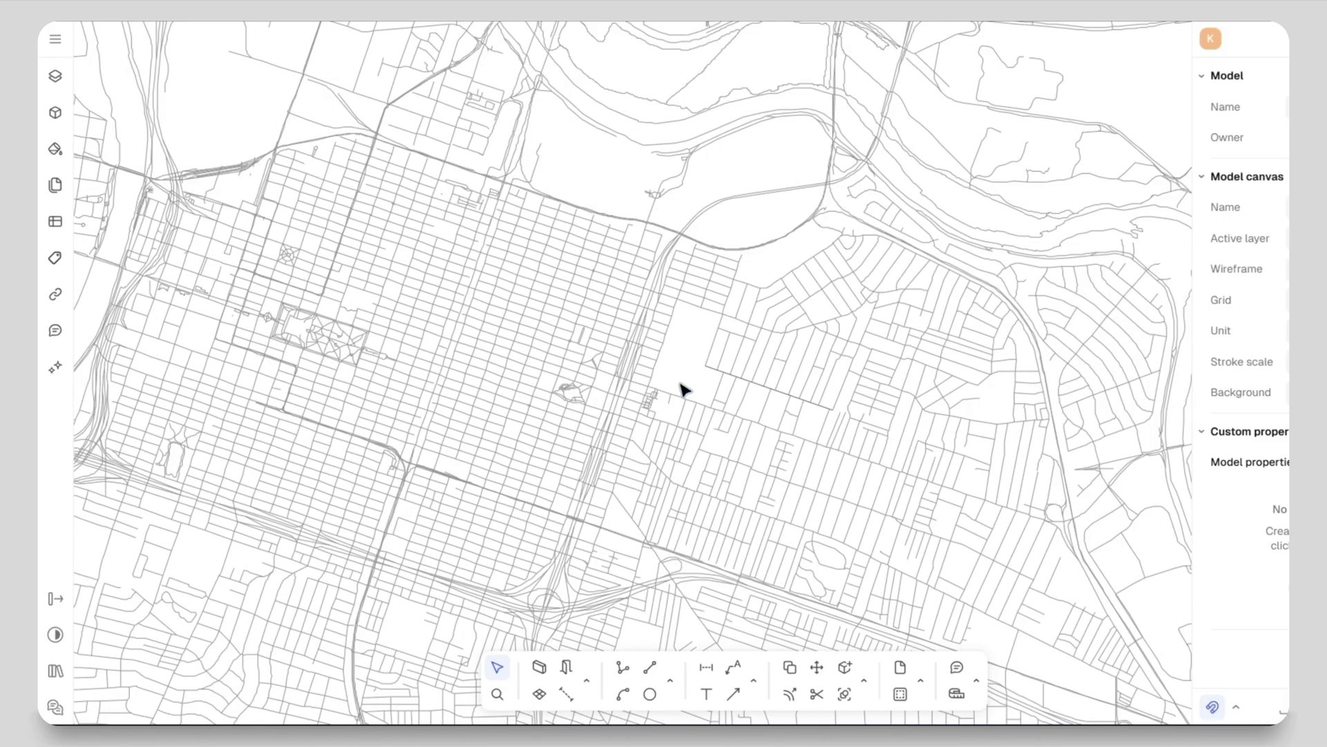
scroll(681, 385, "up", 3)
scroll(689, 364, "down", 3)
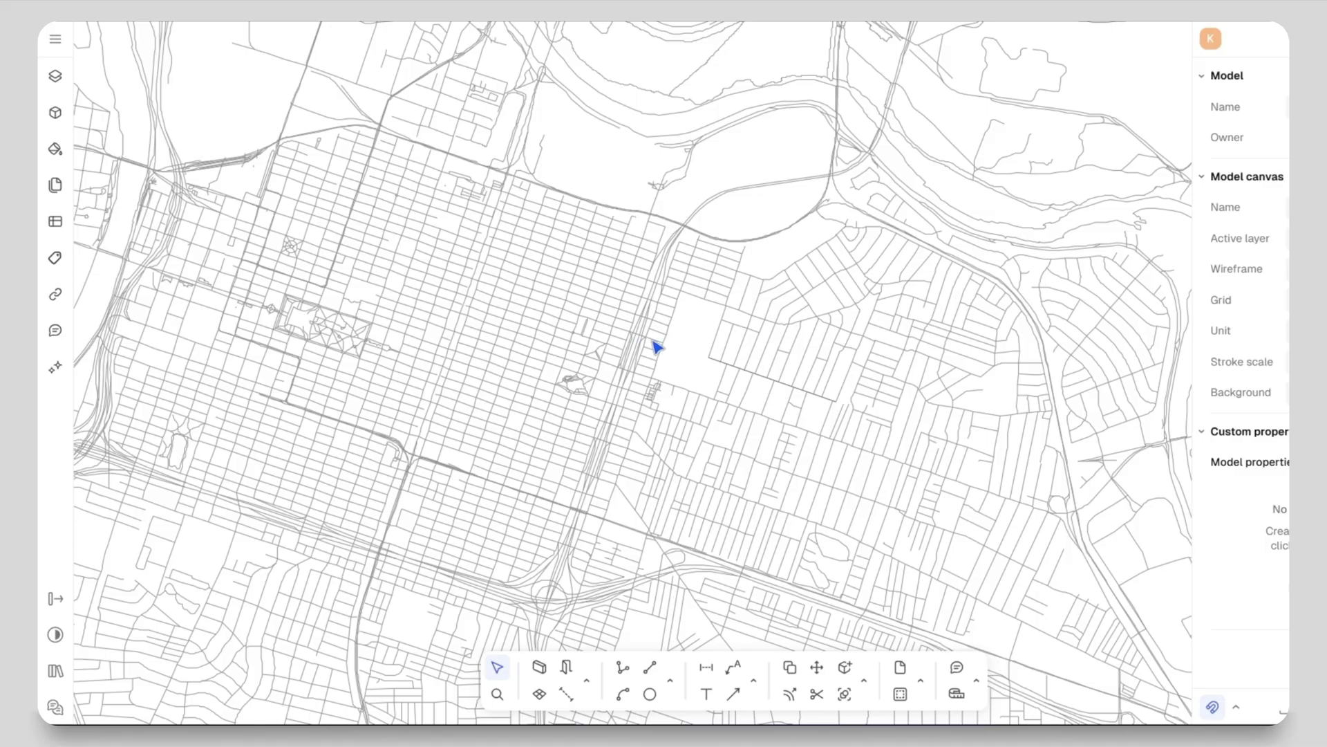
scroll(729, 320, "down", 3)
scroll(423, 200, "down", 3)
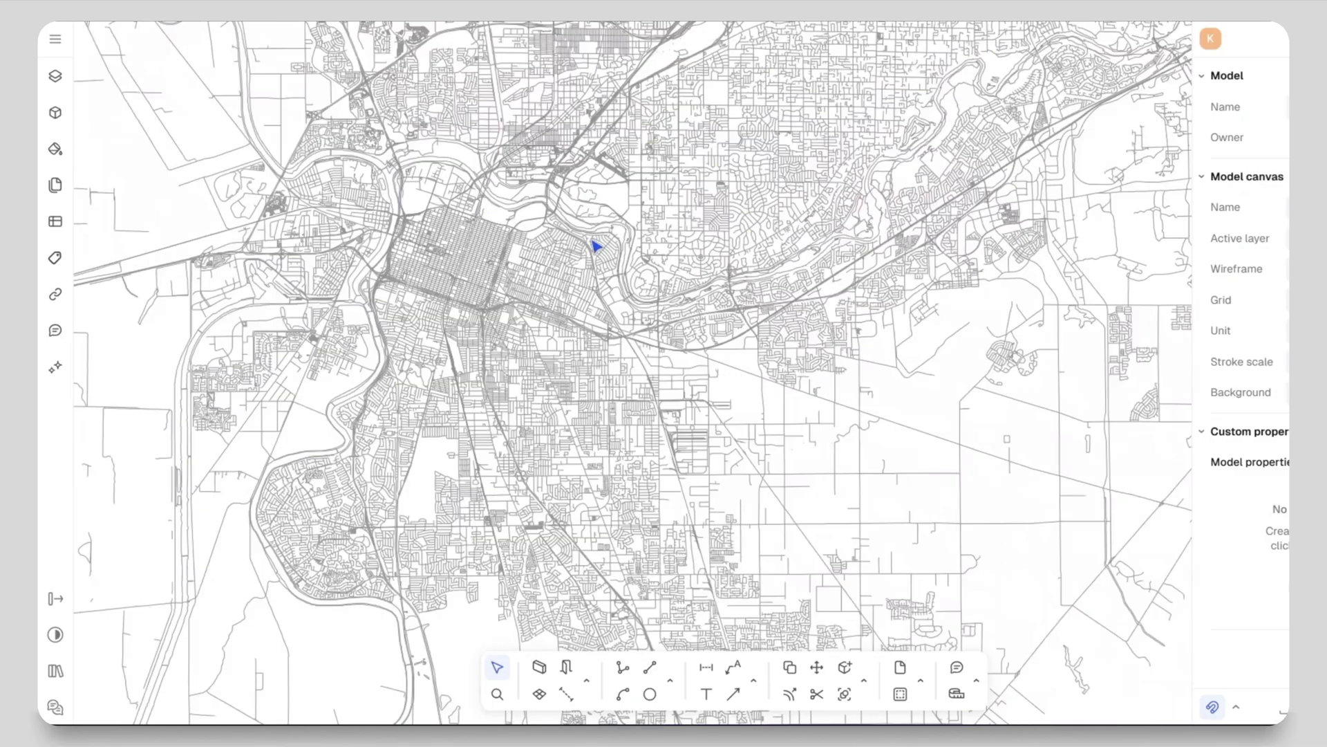
scroll(596, 246, "down", 5)
middle_click_drag(637, 230, 738, 379)
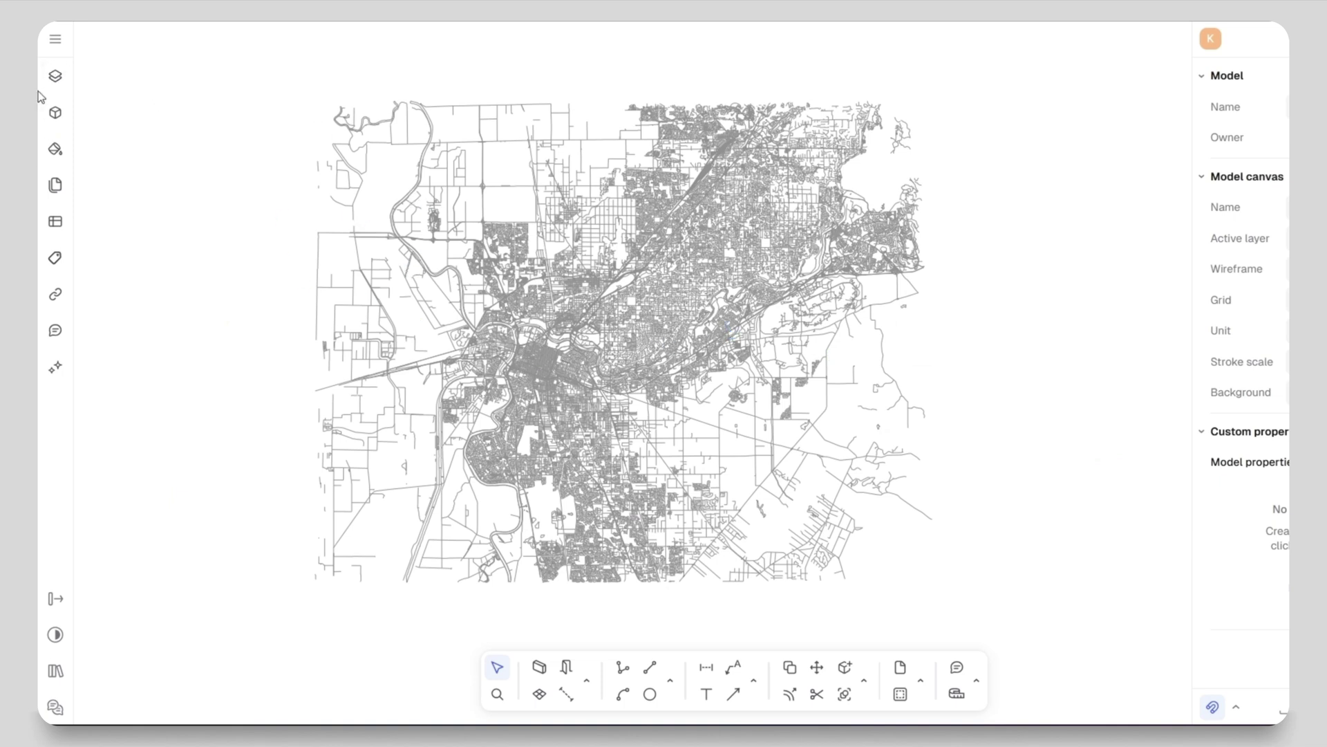
- Show the layer list and make the PDF Import (1/1) layer active
left_click(57, 84)
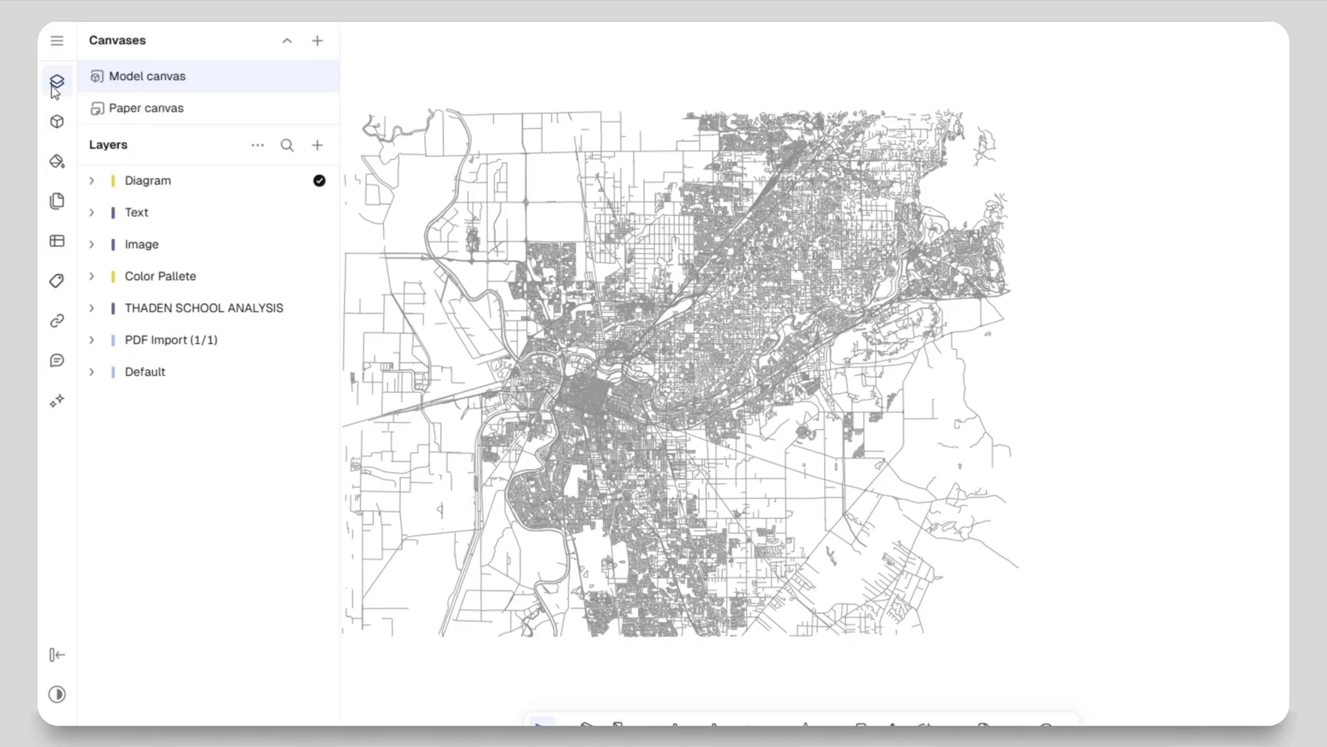
double_click(168, 340)
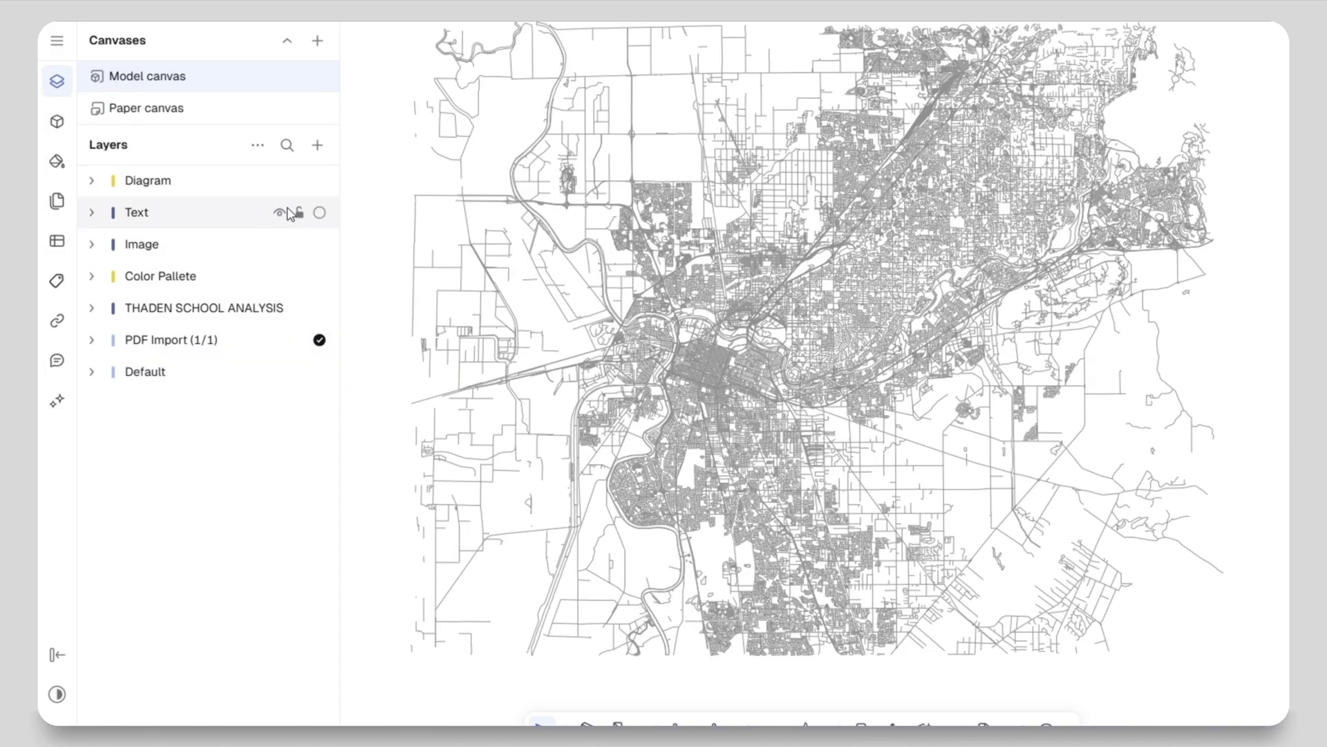
left_click(319, 180)
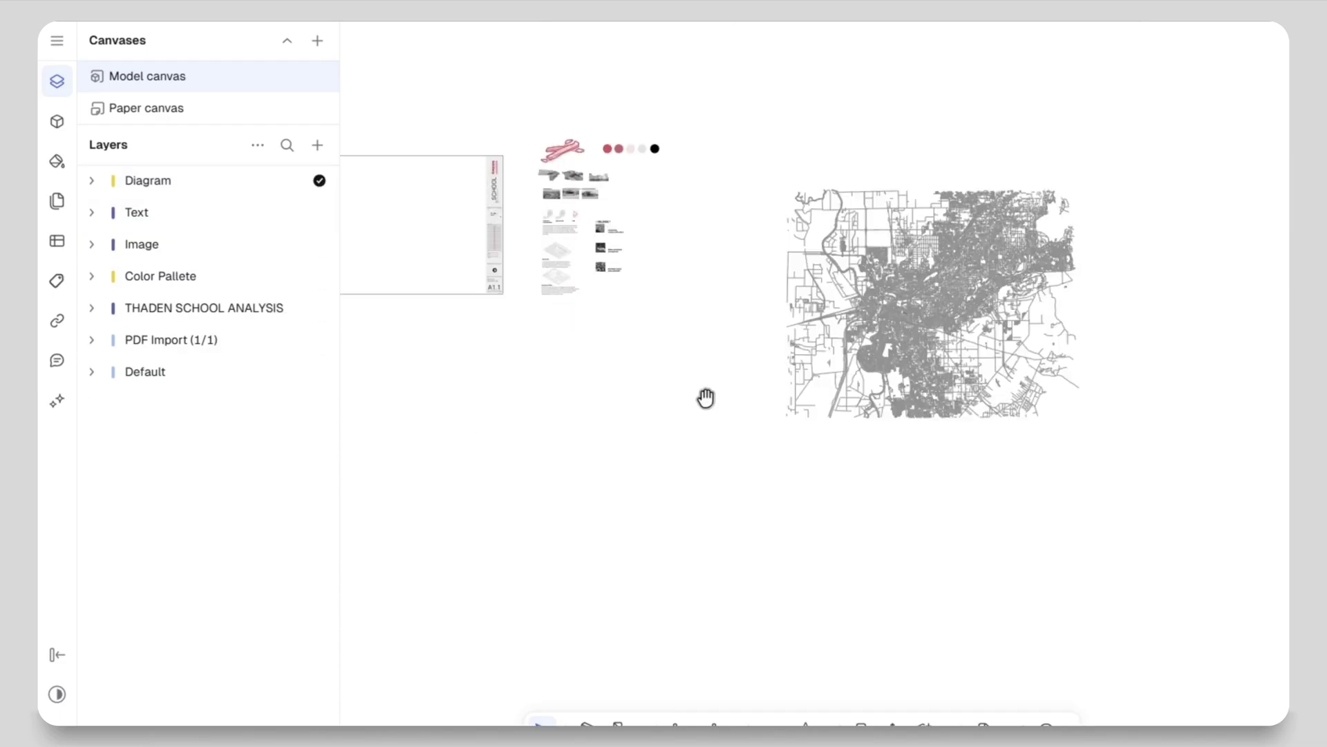
scroll(602, 435, "right", 5)
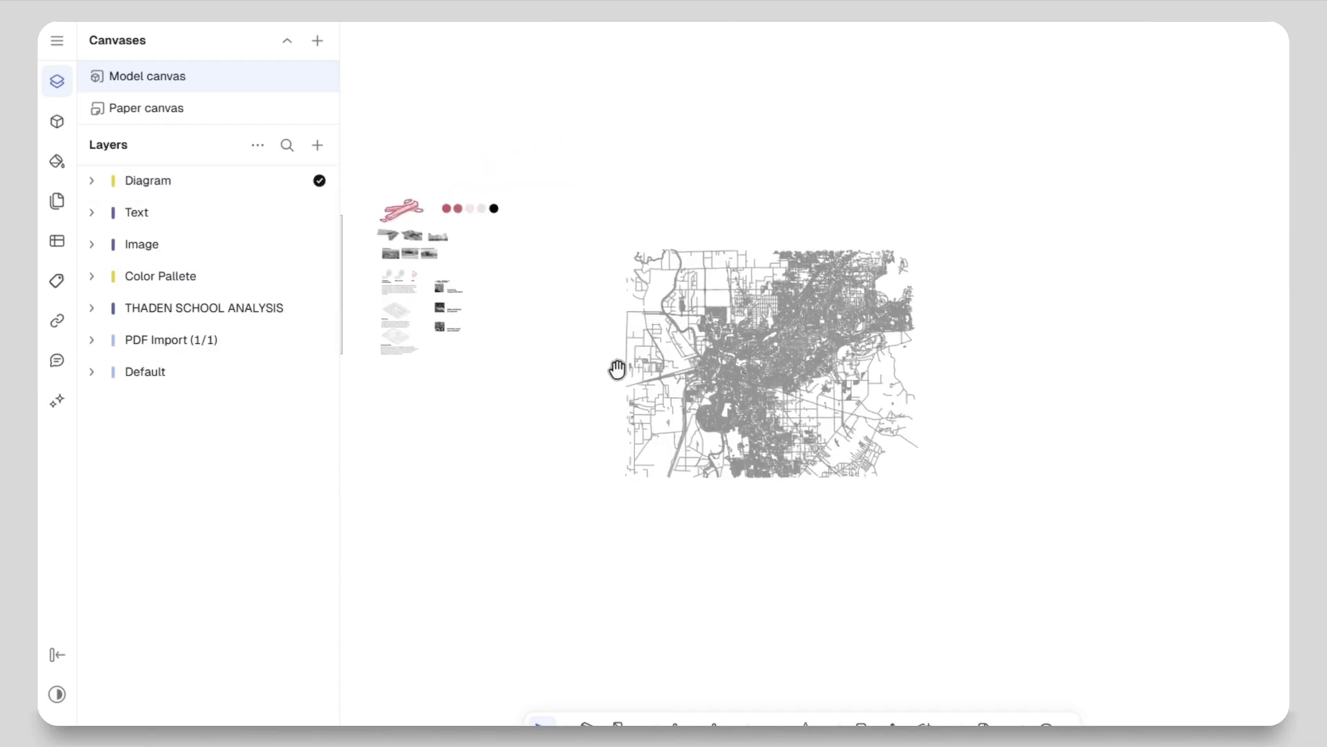
scroll(634, 369, "left", 10)
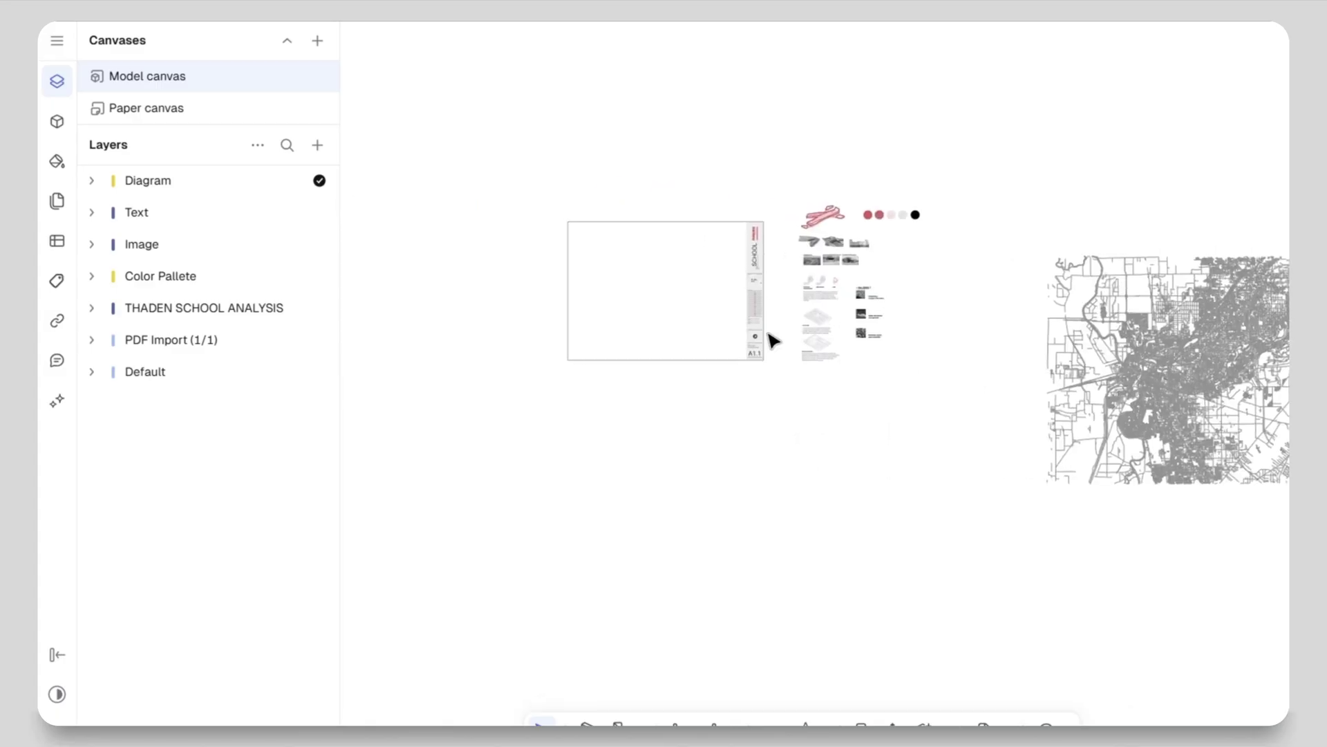
scroll(575, 226, "up", 3)
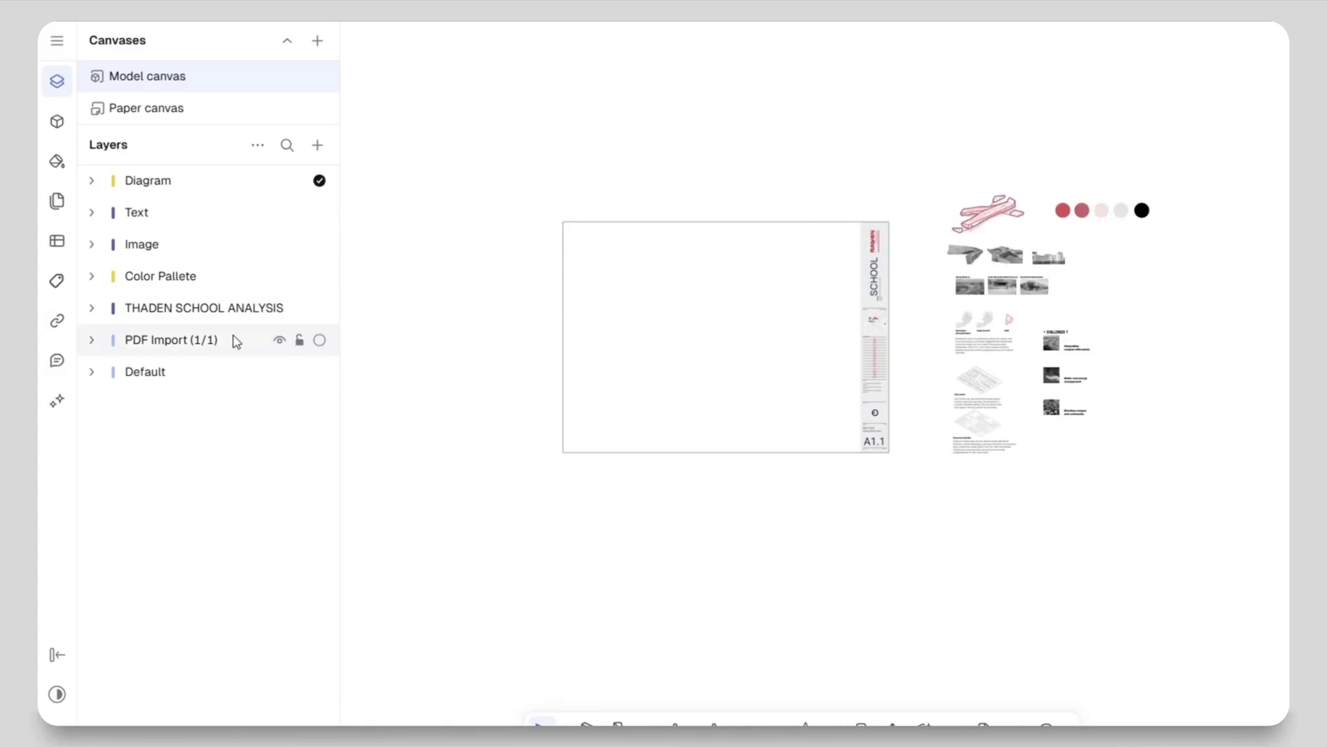
left_click(319, 340)
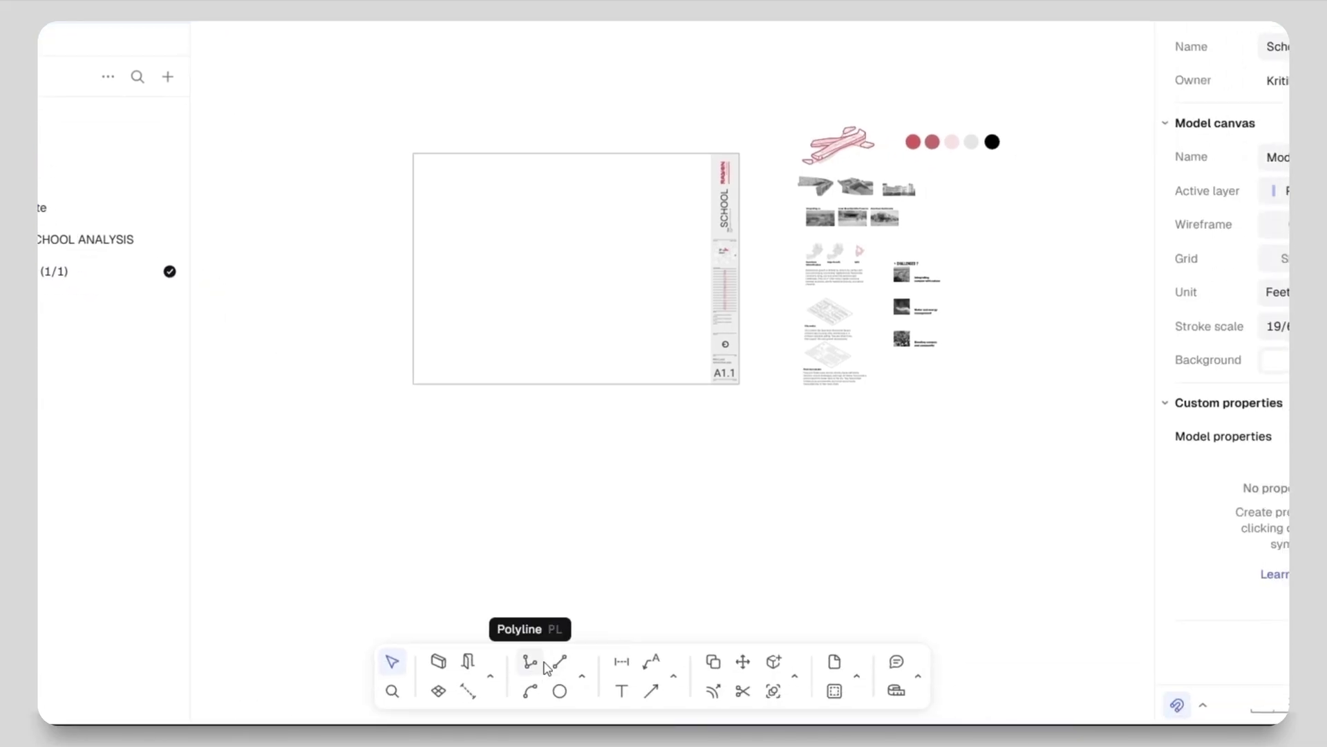
- Draw a rectangle about 372' wide over the sheet's blank drawing area, ending at the title block
left_click(583, 681)
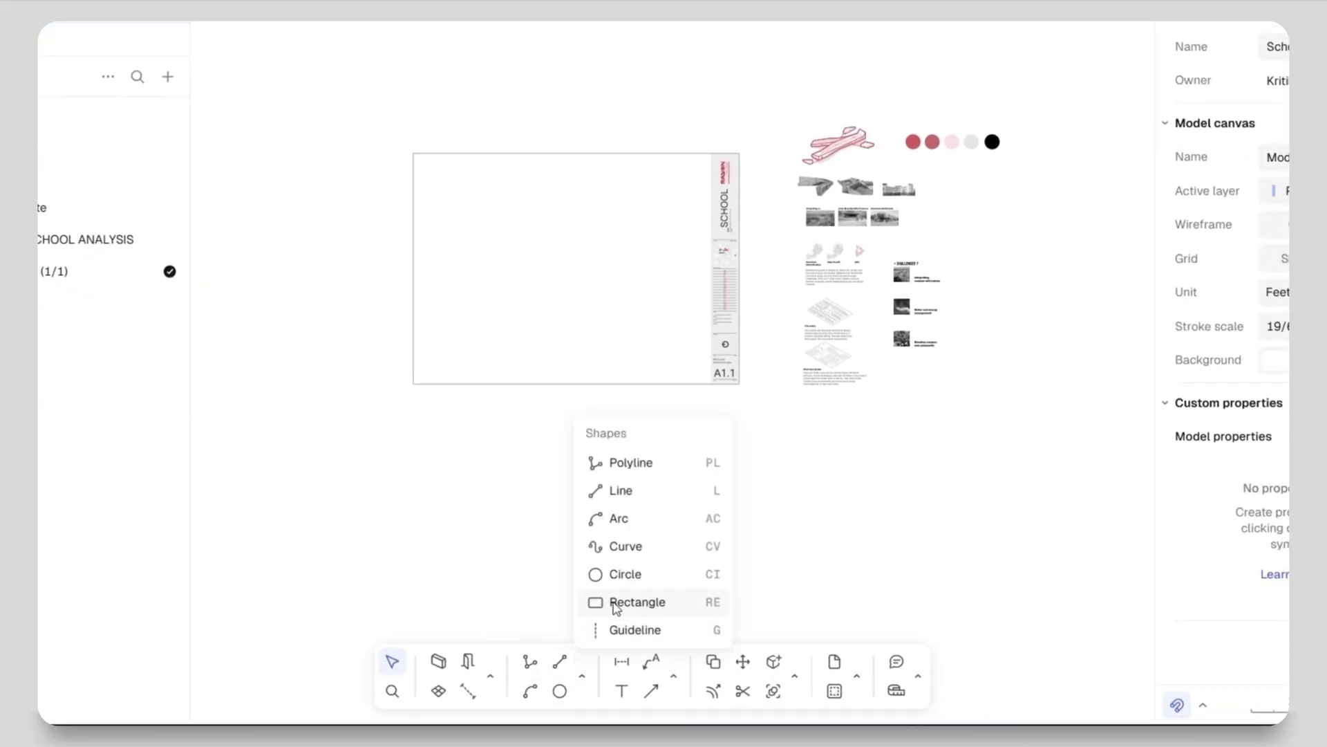
left_click(615, 603)
scroll(417, 157, "up", 5)
left_click(388, 126)
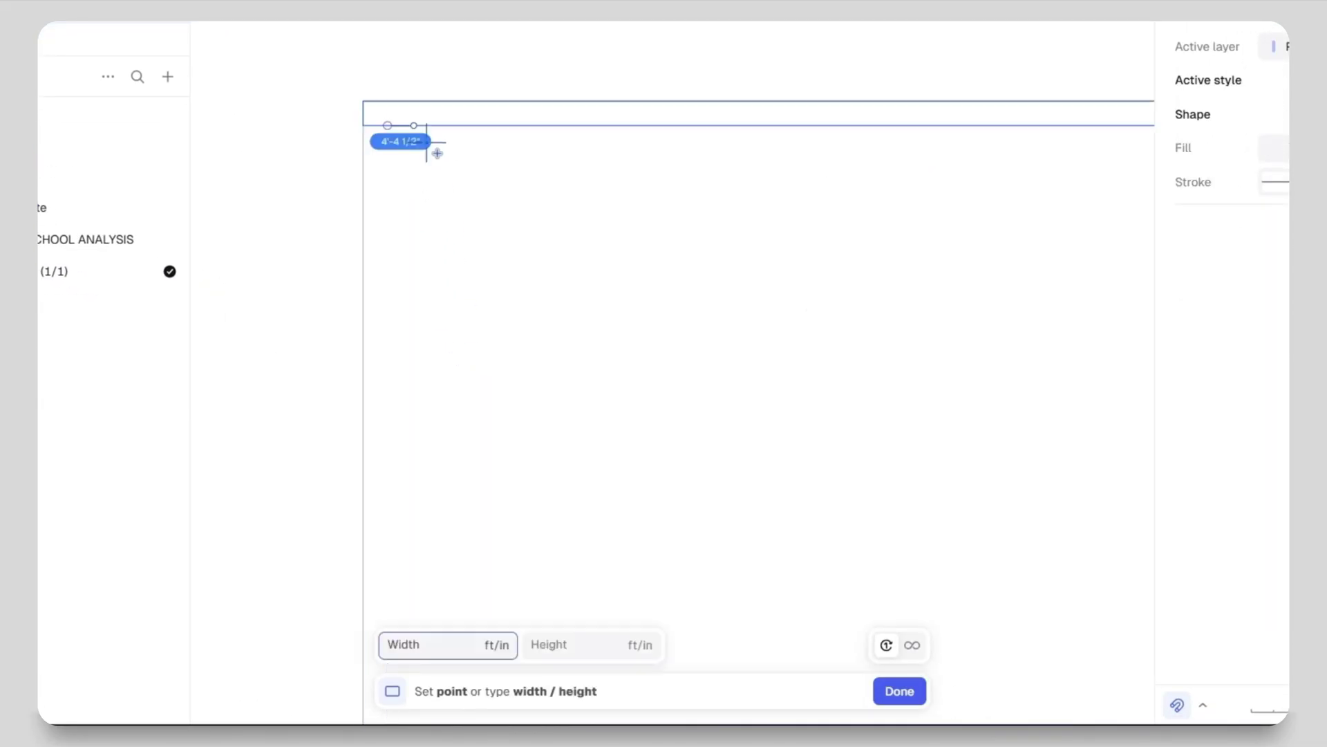
scroll(509, 236, "down", 5)
scroll(936, 530, "up", 5)
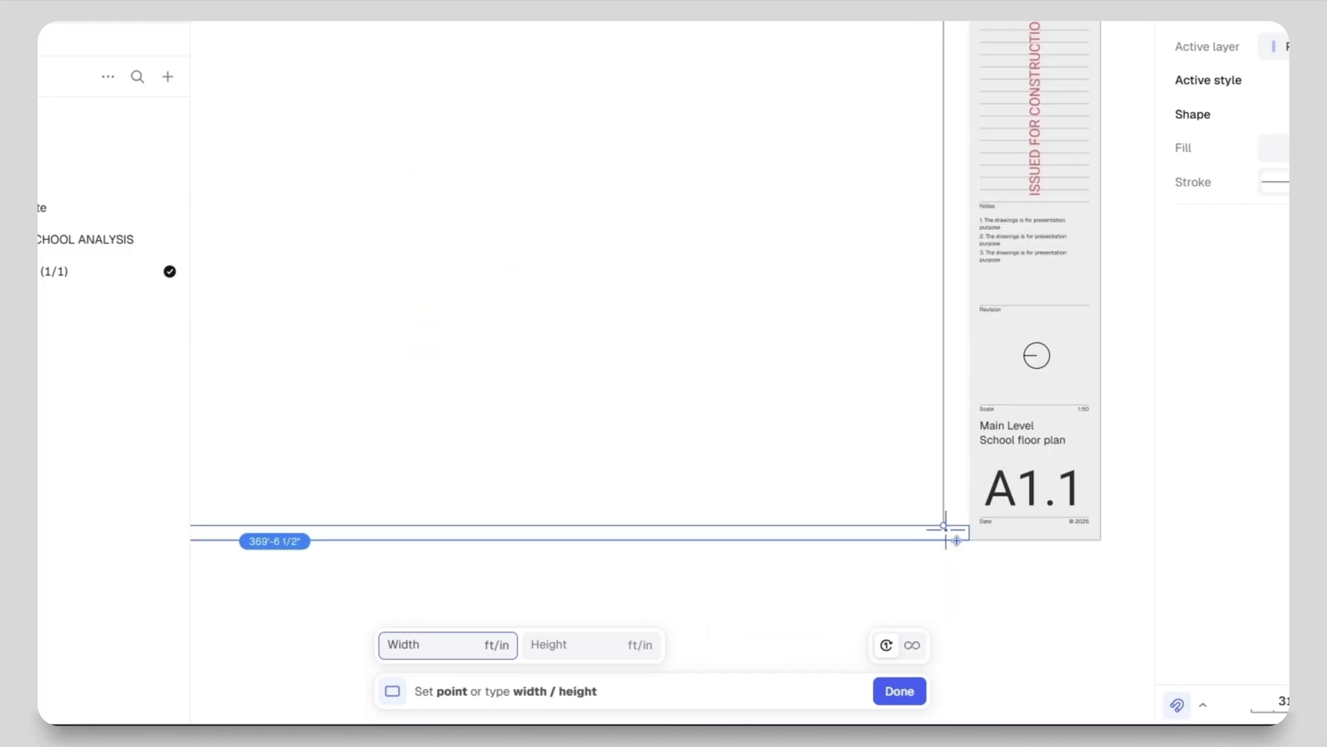
left_click(962, 541)
- Move the rectangle onto the city map so that it frames the dense downtown grid and the river bends around it
scroll(648, 415, "down", 6)
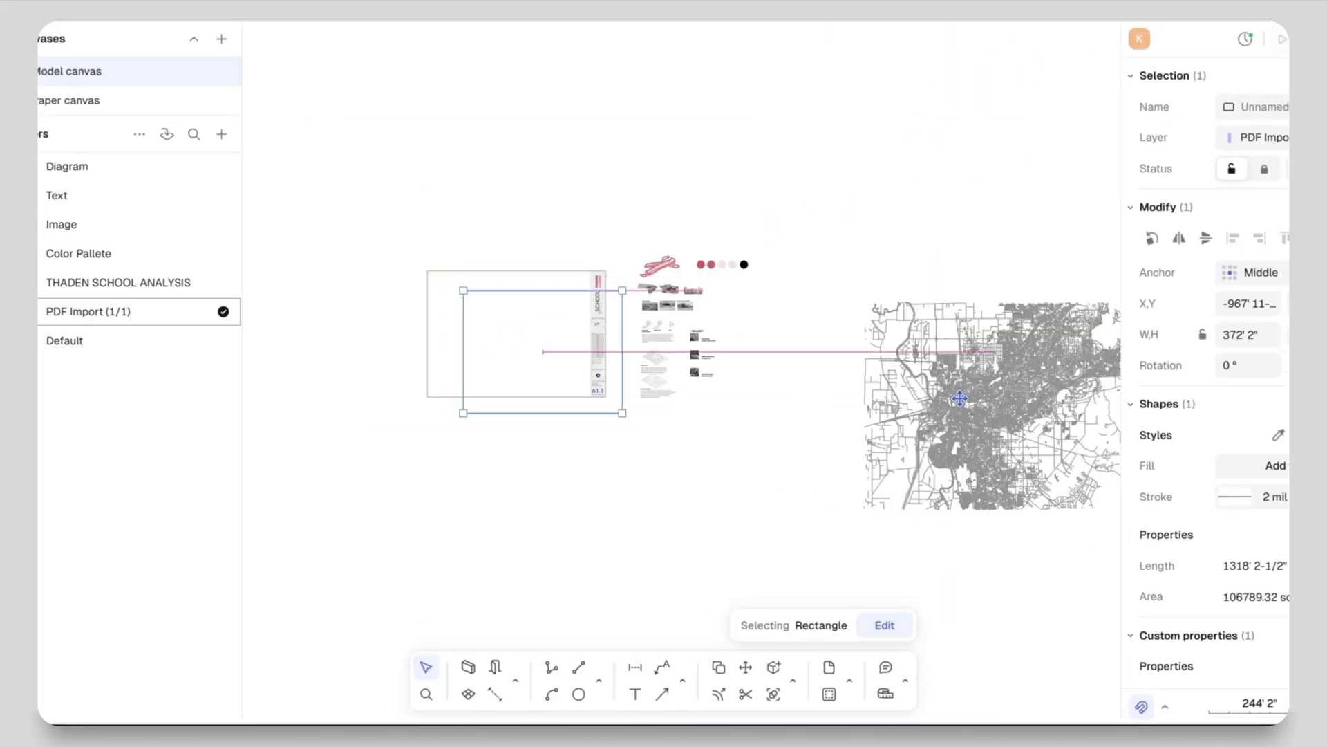
left_click(993, 408)
scroll(801, 334, "up", 5)
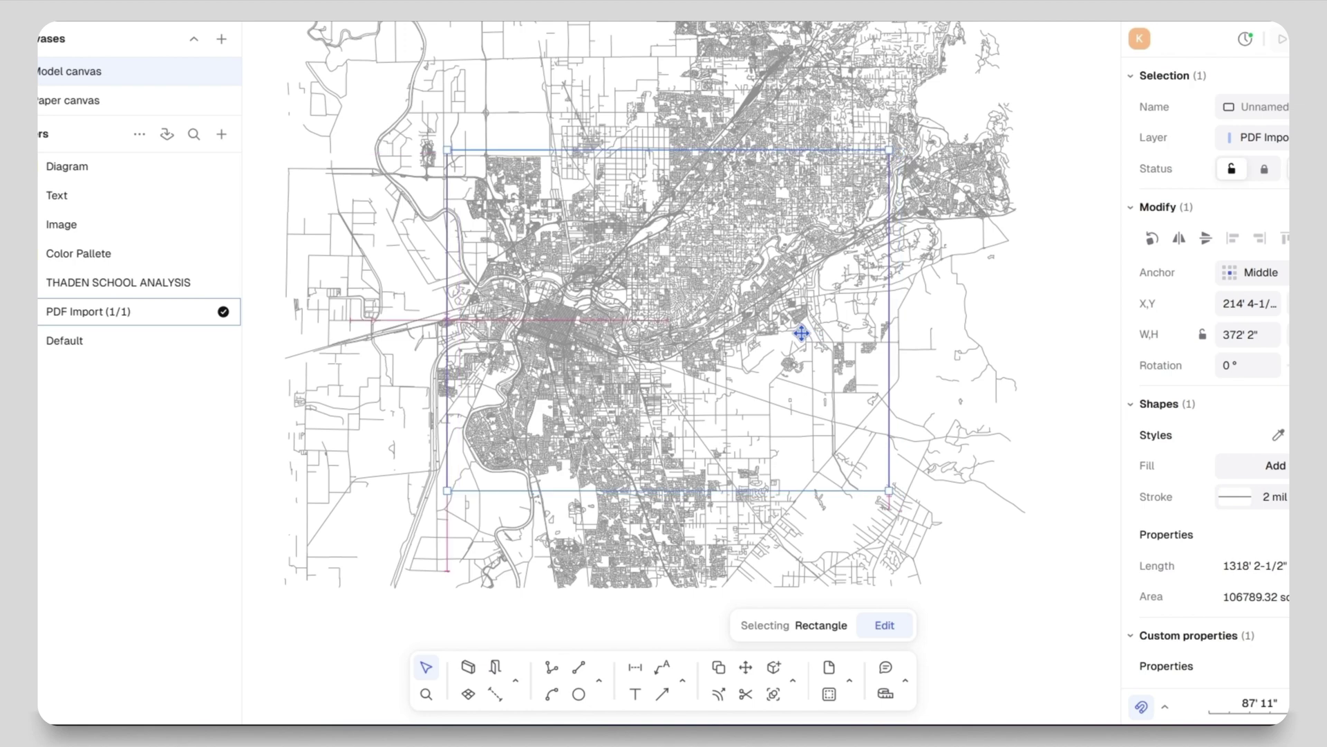
left_click_drag(801, 333, 760, 356)
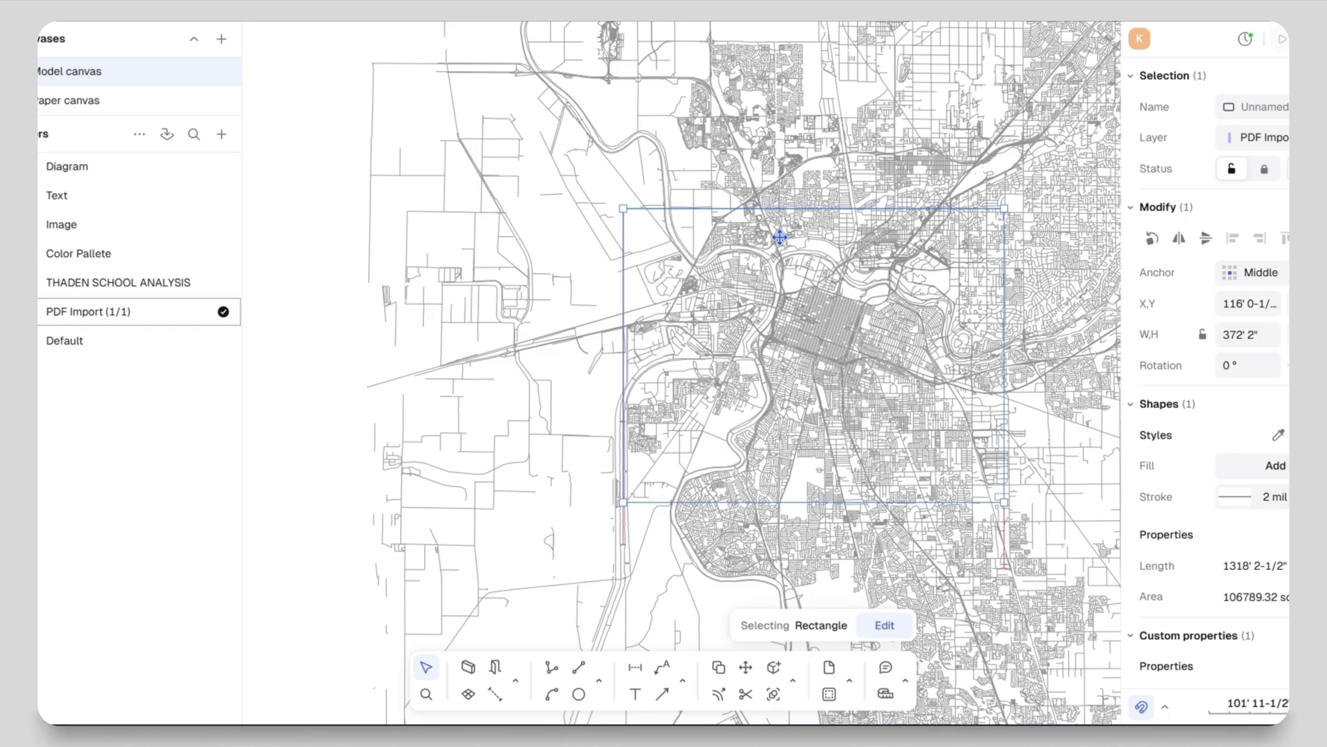
left_click_drag(779, 237, 810, 223)
scroll(633, 219, "down", 3)
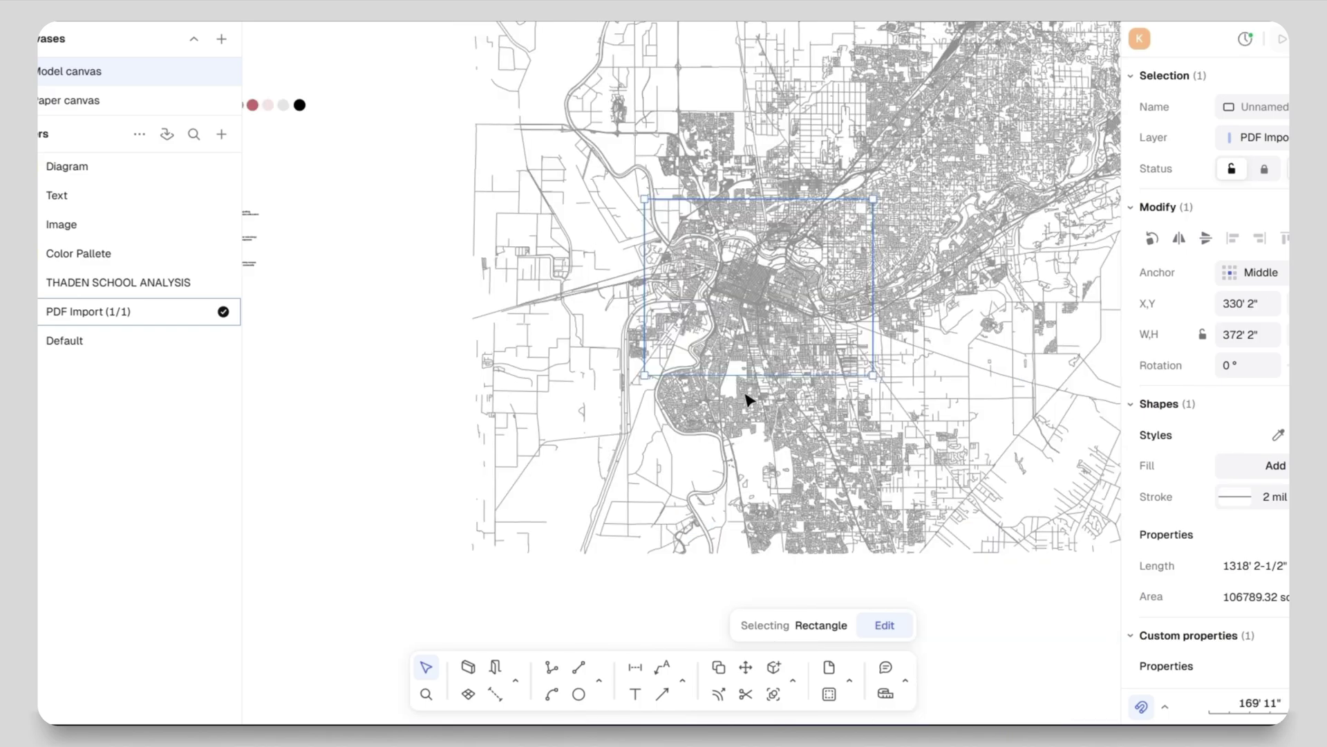
- Try to trim away the map paths that lie outside the framing rectangle
middle_click_drag(940, 455, 835, 453)
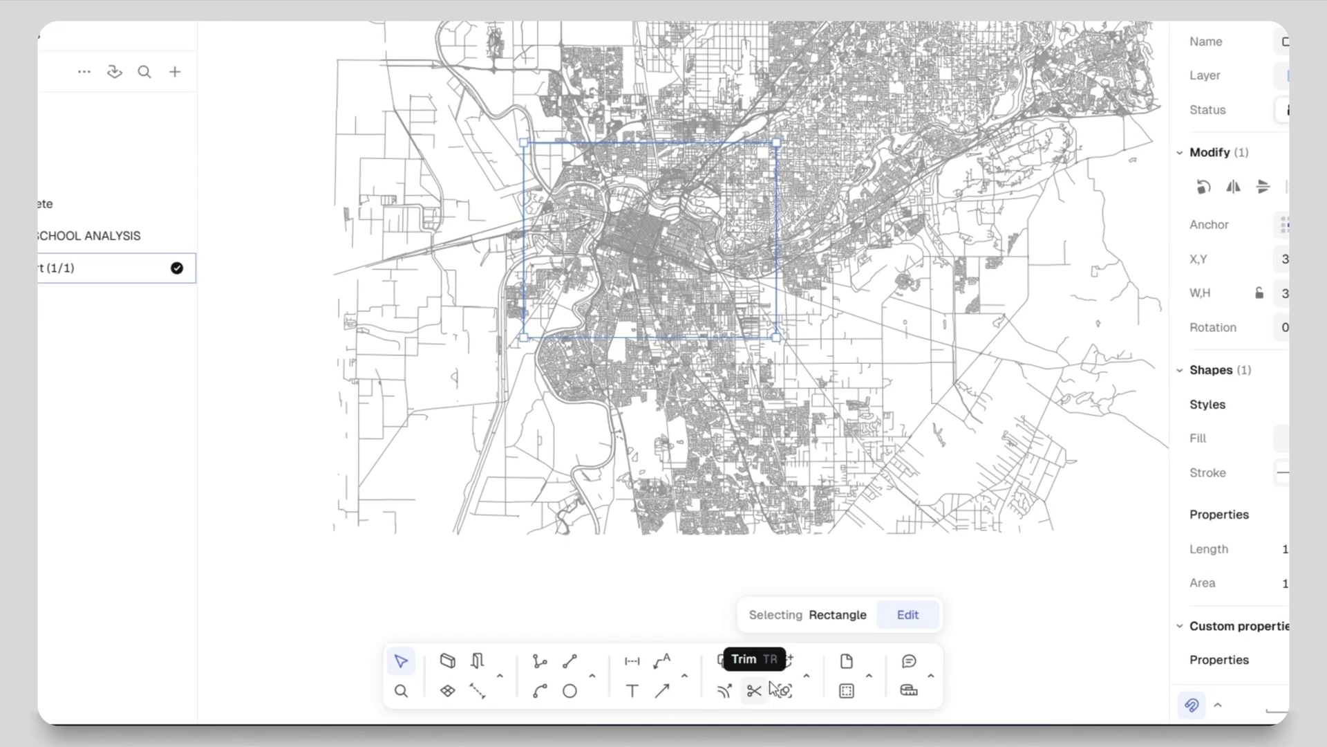
left_click(806, 677)
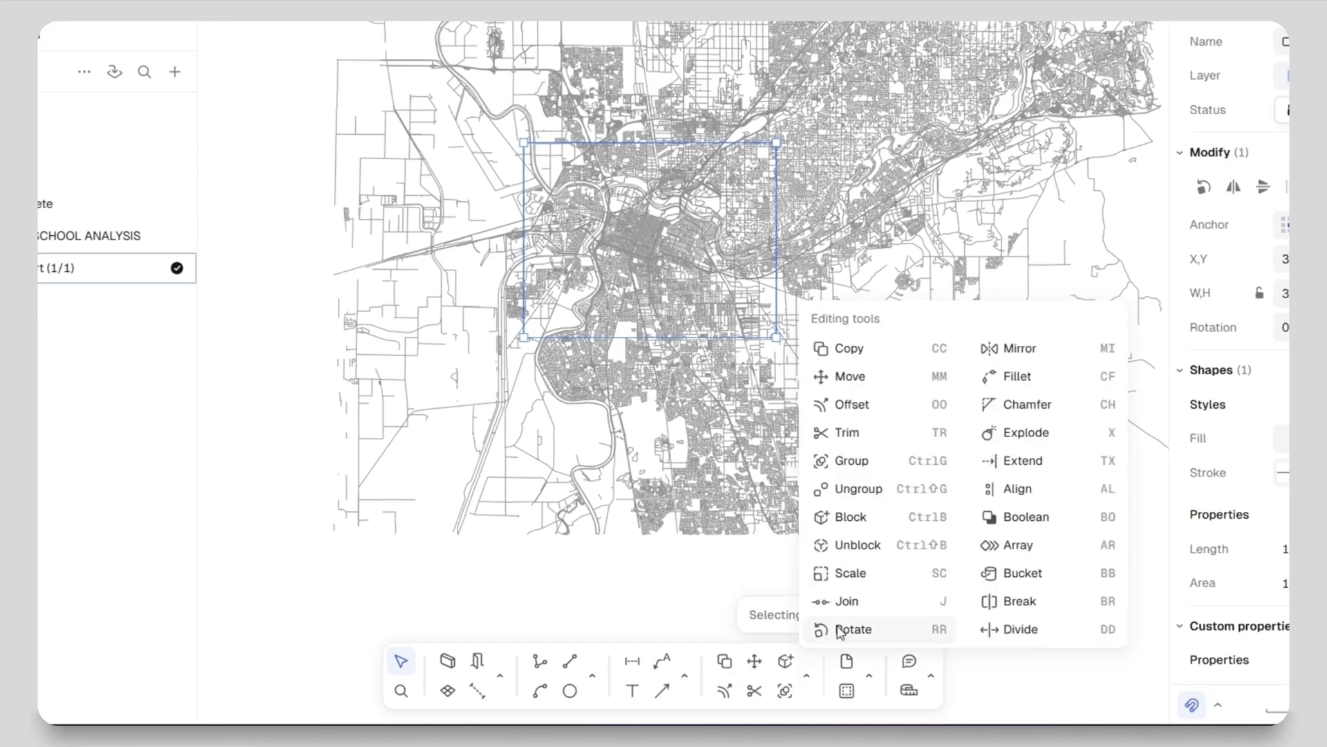
left_click(848, 436)
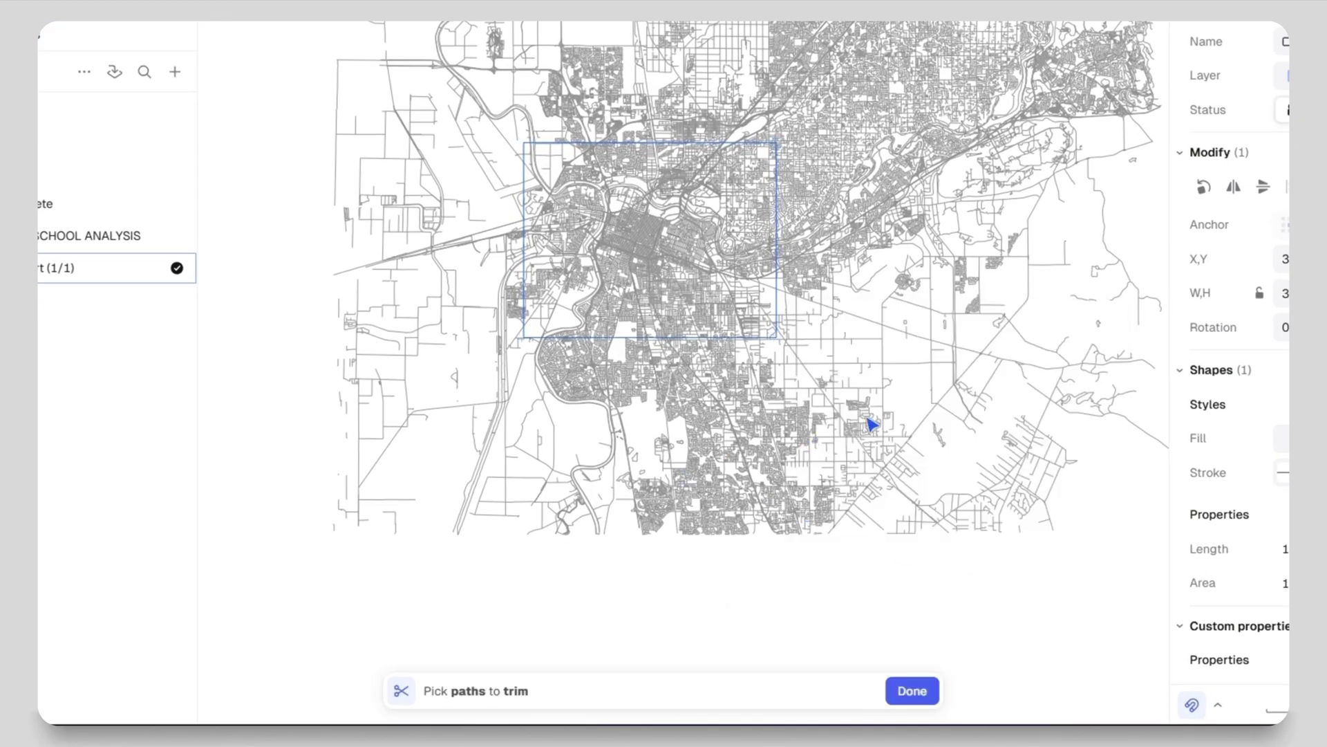
left_click_drag(967, 584, 784, 20)
left_click_drag(393, 374, 313, 339)
left_click_drag(525, 591, 427, 63)
middle_click_drag(1020, 307, 947, 450)
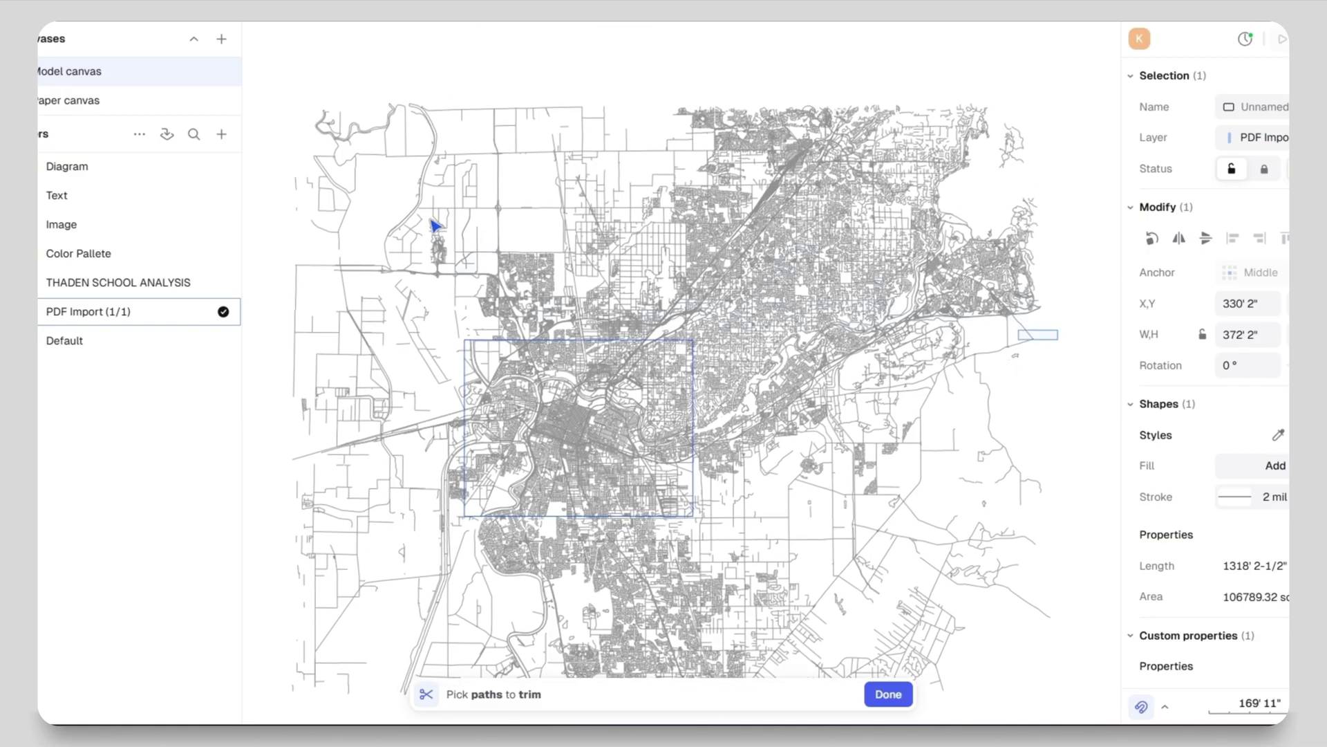
left_click_drag(434, 225, 316, 55)
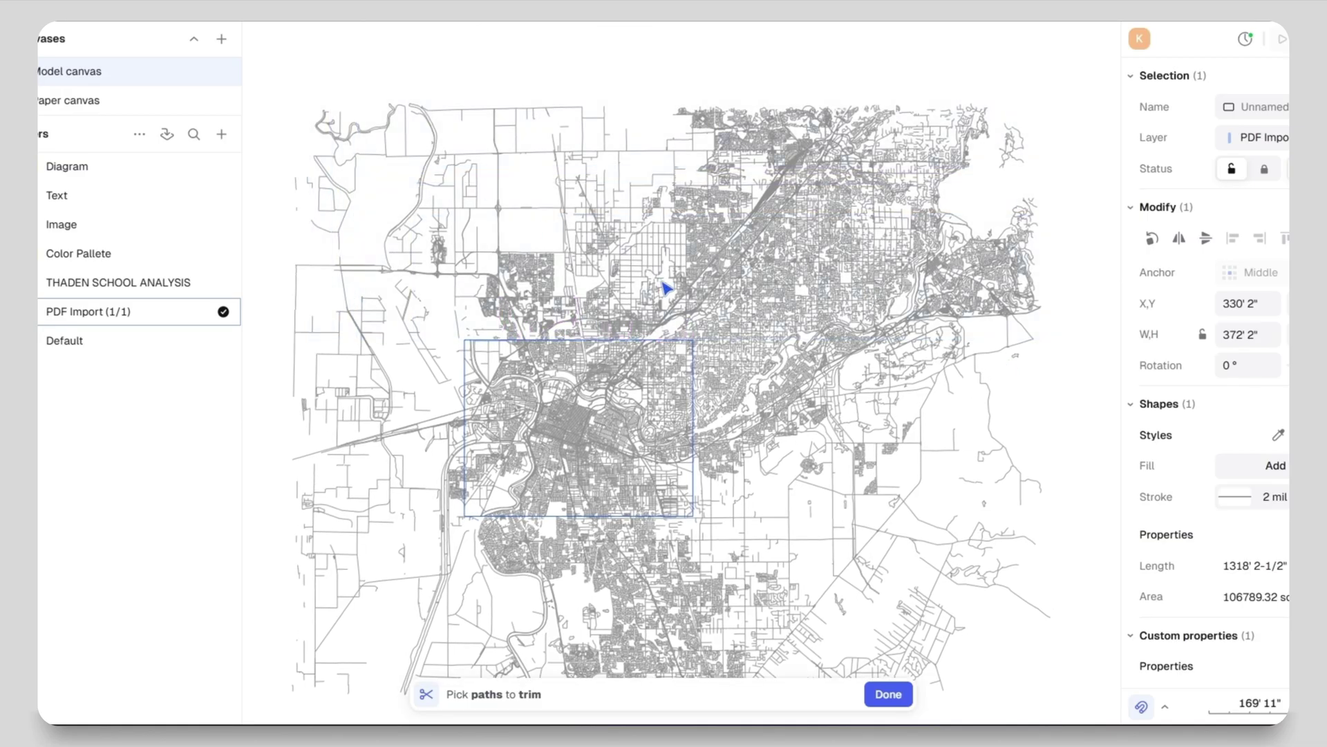
- Delete the map paths lying east of and above the framing rectangle
left_click_drag(1061, 629, 772, 70)
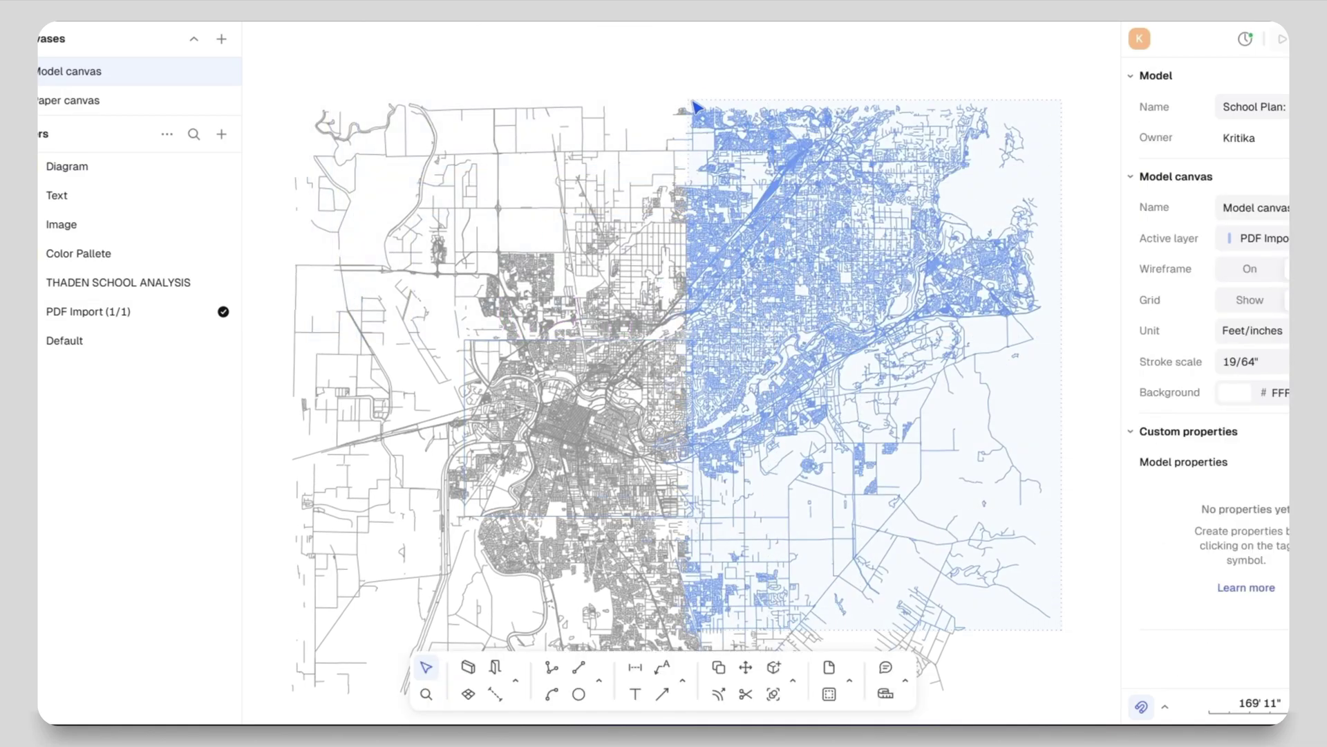
left_click_drag(732, 113, 731, 114)
key("Delete")
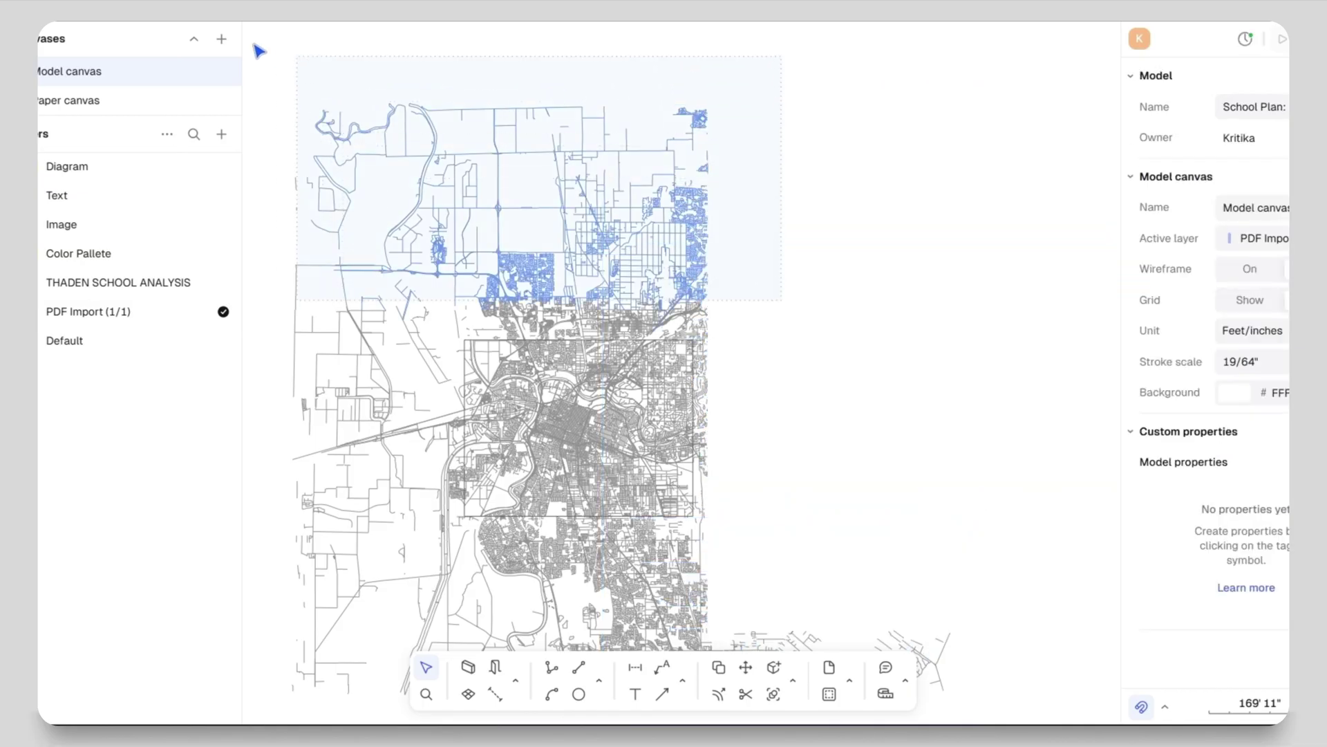
left_click_drag(260, 51, 263, 53)
key("Delete")
- Delete the map paths lying below and to the west of the framing rectangle
scroll(885, 537, "down", 3)
left_click_drag(486, 405, 486, 403)
key("Delete")
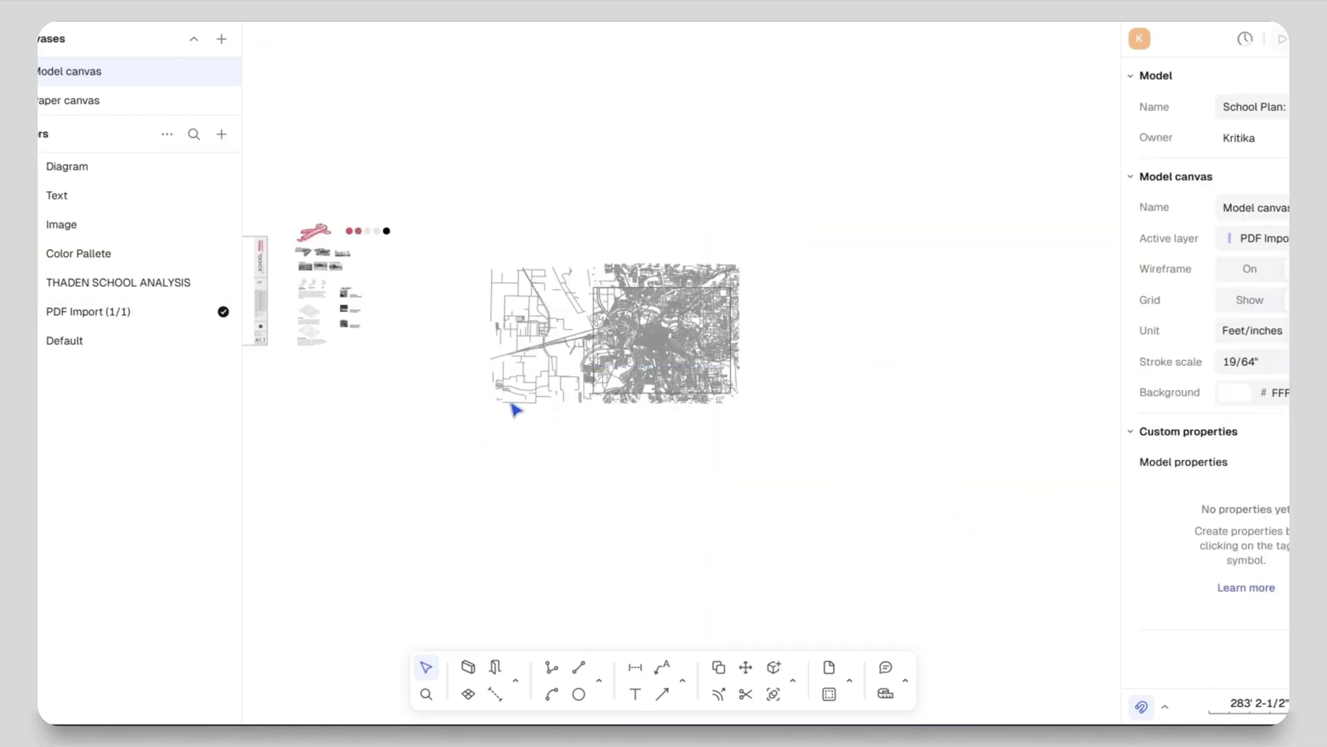
scroll(498, 371, "up", 3)
left_click_drag(646, 445, 463, 131)
key("Delete")
- Delete the leftover map pieces just beyond the rectangle's upper and lower edges
scroll(816, 197, "up", 3)
left_click_drag(844, 218, 488, 172)
left_click(489, 173)
scroll(754, 228, "up", 3)
key("Delete")
scroll(927, 180, "down", 5)
scroll(927, 181, "right", 3)
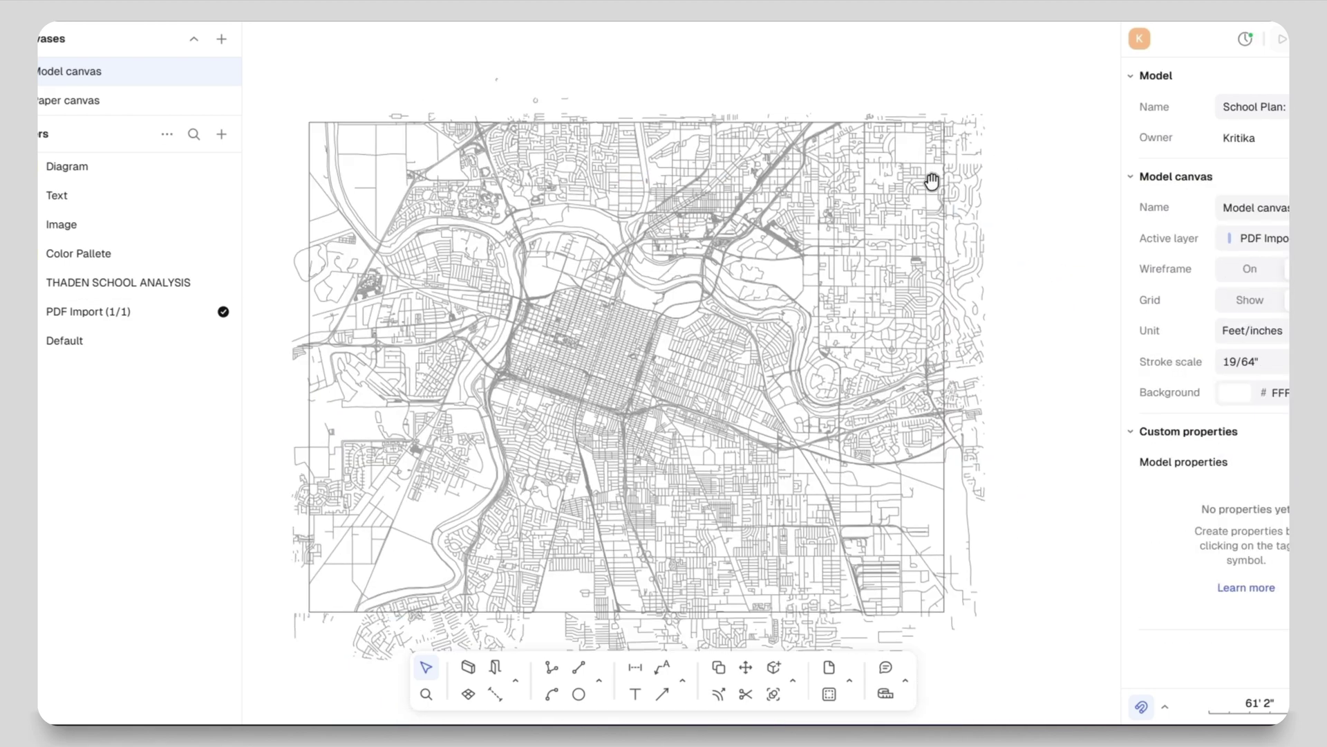
left_click_drag(955, 59, 954, 59)
key("Delete")
middle_click_drag(953, 443, 971, 288)
left_click_drag(946, 516, 278, 439)
key("Delete")
middle_click_drag(936, 342, 1036, 437)
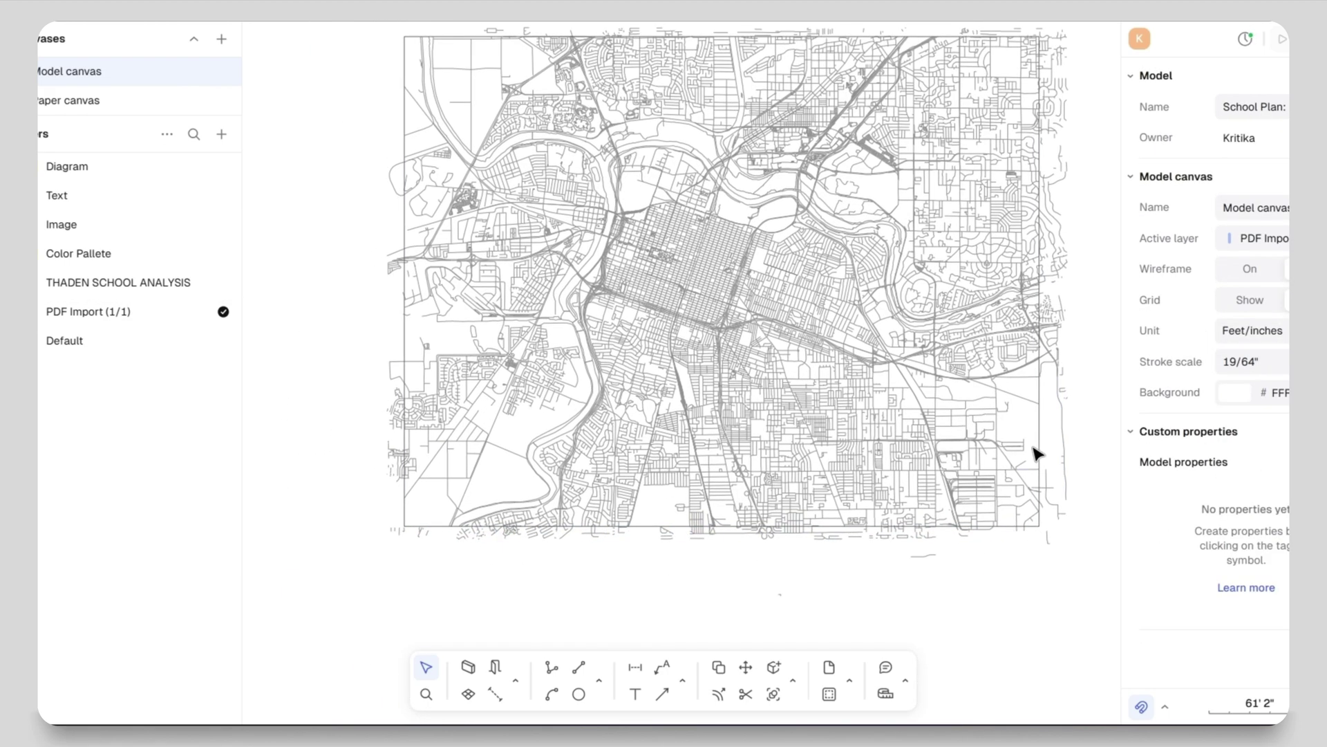
- Trim the map paths that cross the rectangle's lower and right-hand edges
left_click(1042, 440)
left_click(745, 693)
scroll(931, 580, "up", 3)
left_click_drag(1043, 567, 264, 507)
middle_click_drag(1092, 484, 498, 615)
left_click_drag(712, 643, 653, 24)
middle_click_drag(722, 228, 726, 515)
left_click_drag(726, 515, 641, 84)
- Trim the map paths that overrun the rectangle's remaining edges, then end the trimming
middle_click_drag(645, 154, 1048, 333)
scroll(821, 264, "up", 3)
scroll(822, 270, "down", 5)
scroll(403, 317, "up", 10)
middle_click_drag(403, 316, 477, 83)
scroll(555, 435, "down", 8)
scroll(750, 551, "up", 10)
scroll(394, 415, "down", 3)
scroll(998, 438, "down", 10)
scroll(927, 325, "up", 5)
scroll(924, 320, "up", 5)
left_click_drag(853, 608, 812, 87)
middle_click_drag(823, 83, 695, 664)
left_click_drag(714, 504, 690, 441)
scroll(691, 435, "down", 5)
scroll(709, 273, "up", 5)
middle_click_drag(663, 111, 795, 436)
scroll(790, 432, "up", 5)
scroll(793, 434, "down", 5)
key("Escape")
scroll(554, 346, "down", 5)
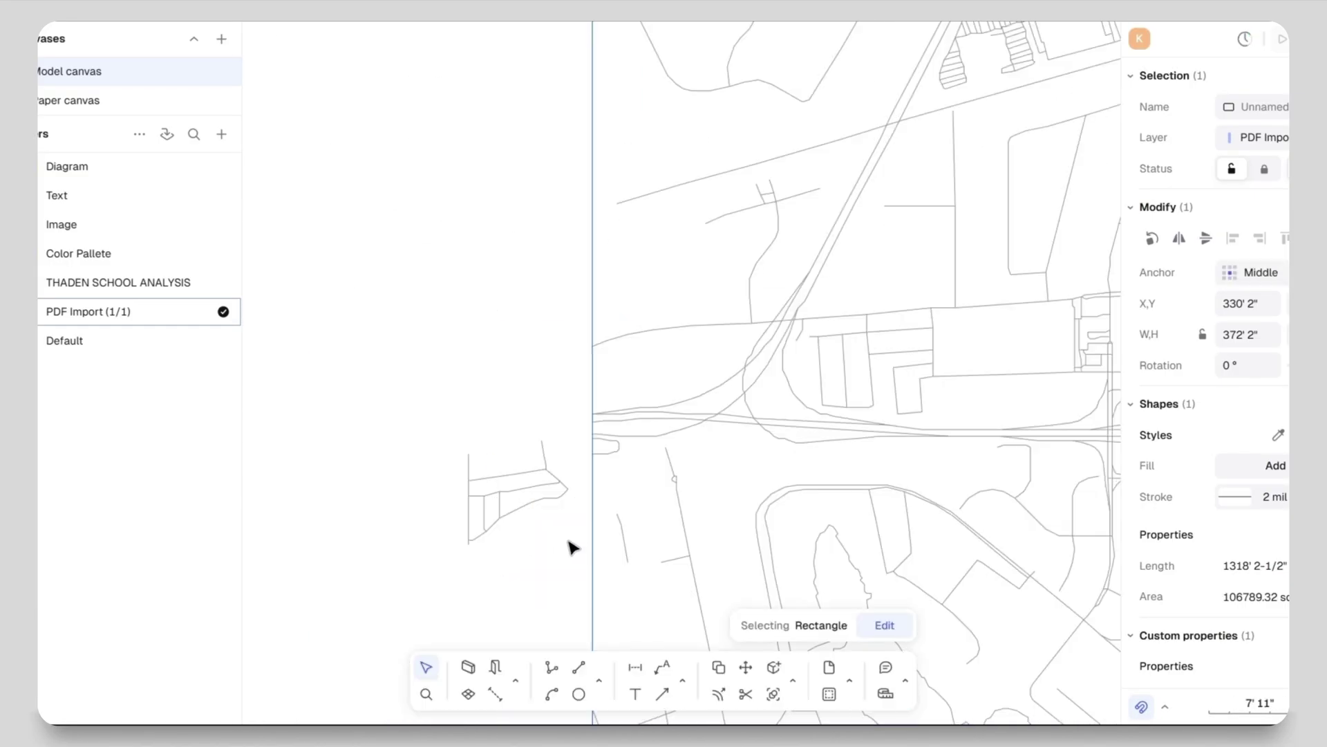
- Delete the detached map fragments left outside the rectangle's left-hand edge
left_click_drag(548, 536, 459, 432)
key("Delete")
left_click_drag(744, 382, 359, 312)
key("Delete")
scroll(413, 263, "down", 3)
left_click_drag(641, 371, 380, 175)
key("Delete")
- Clear the remaining stray fragments around the cropped map and remove the framing rectangle
scroll(588, 242, "up", 5)
left_click_drag(672, 317, 320, 62)
scroll(760, 277, "up", 5)
middle_click_drag(899, 346, 961, 470)
scroll(863, 399, "down", 5)
left_click(887, 385)
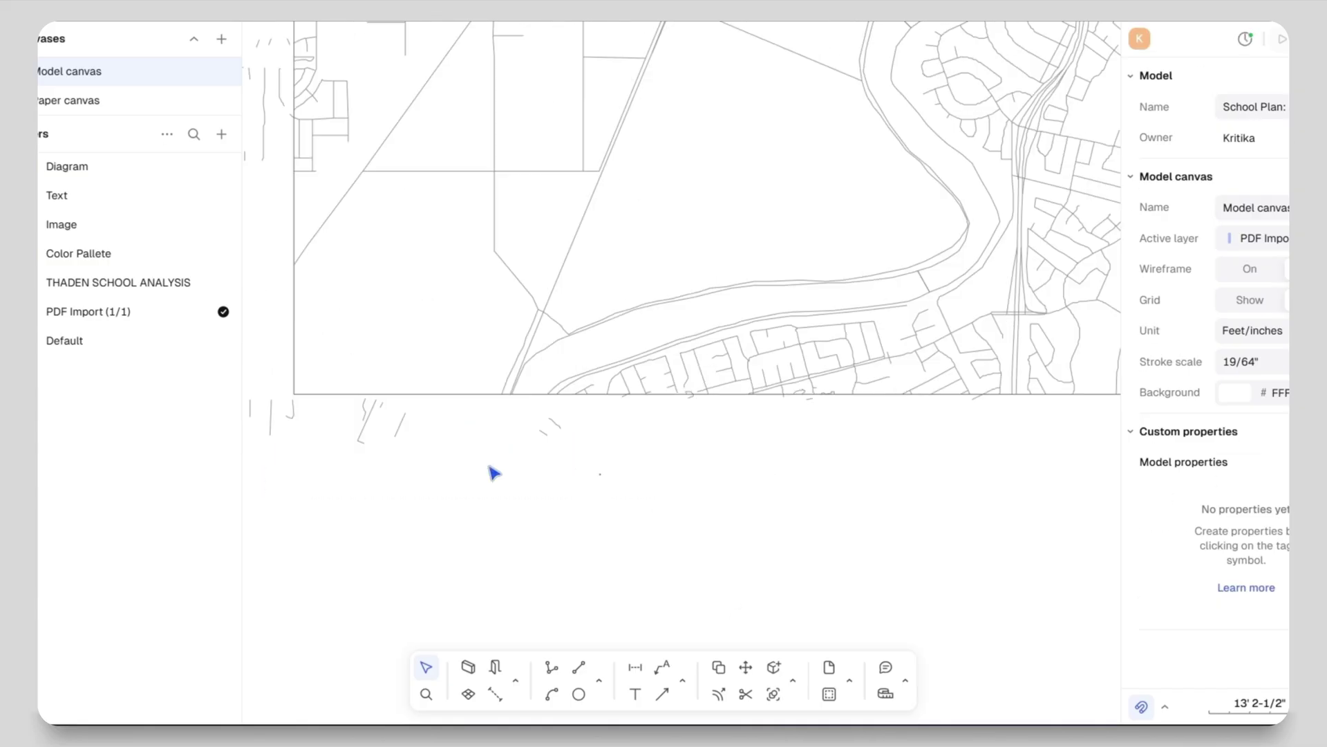
middle_click_drag(274, 185, 682, 510)
scroll(681, 511, "up", 8)
scroll(605, 502, "down", 12)
scroll(610, 509, "up", 14)
scroll(838, 441, "down", 10)
scroll(675, 346, "up", 5)
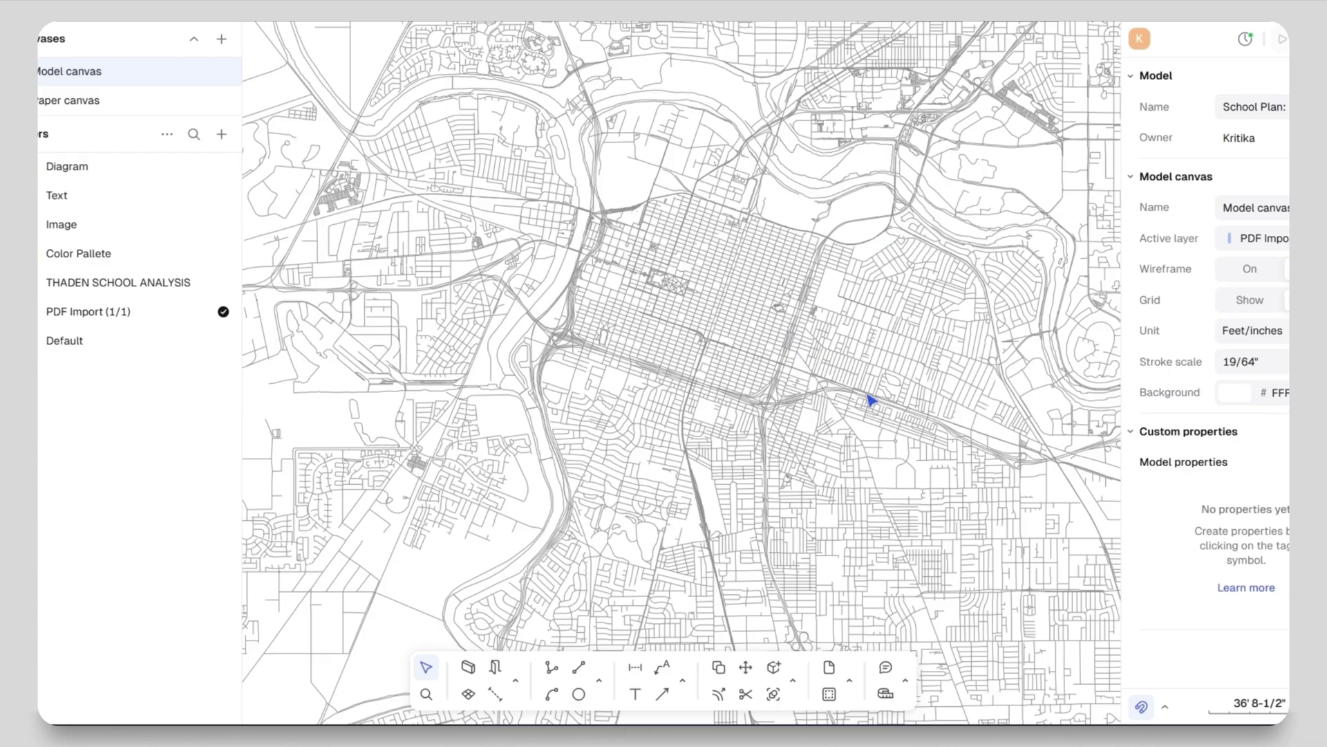
scroll(527, 325, "down", 3)
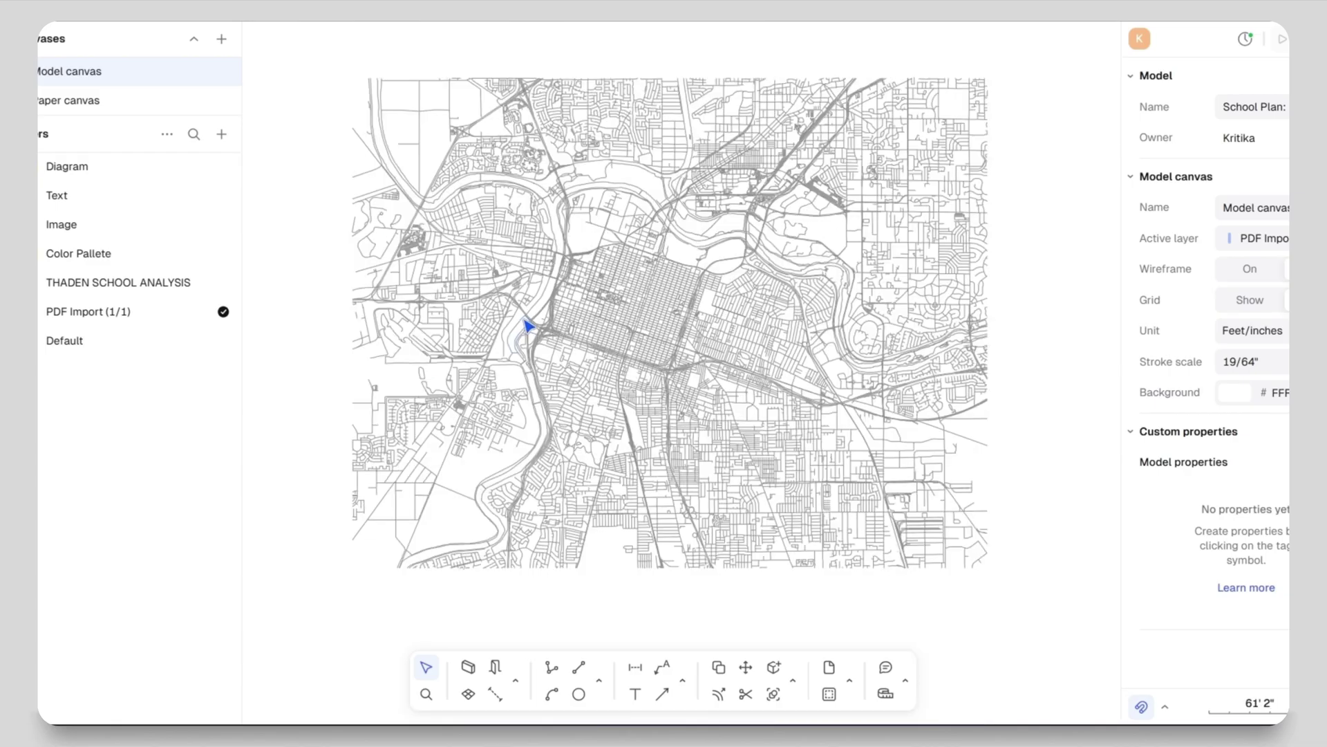
- Draw a rectangle about 165' wide and 130' high around the dense downtown grid
left_click(602, 697)
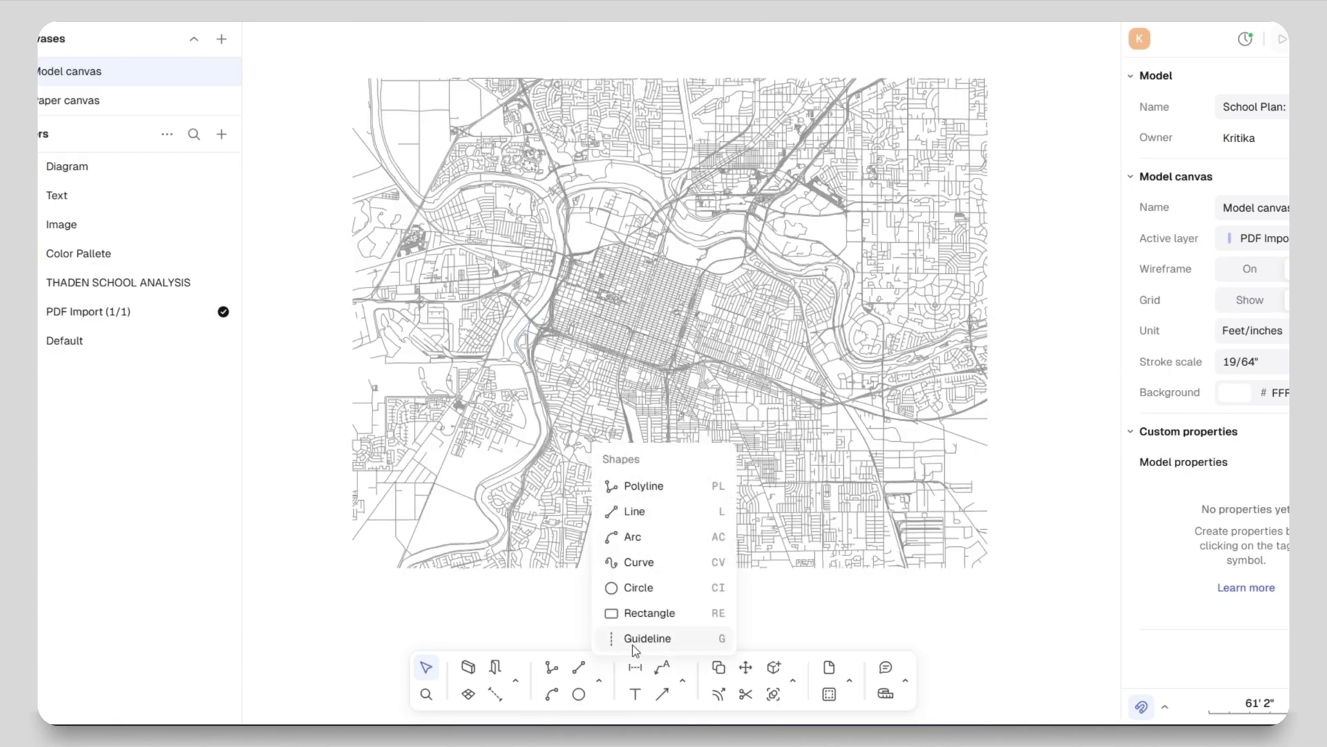
left_click(626, 611)
scroll(581, 243, "up", 3)
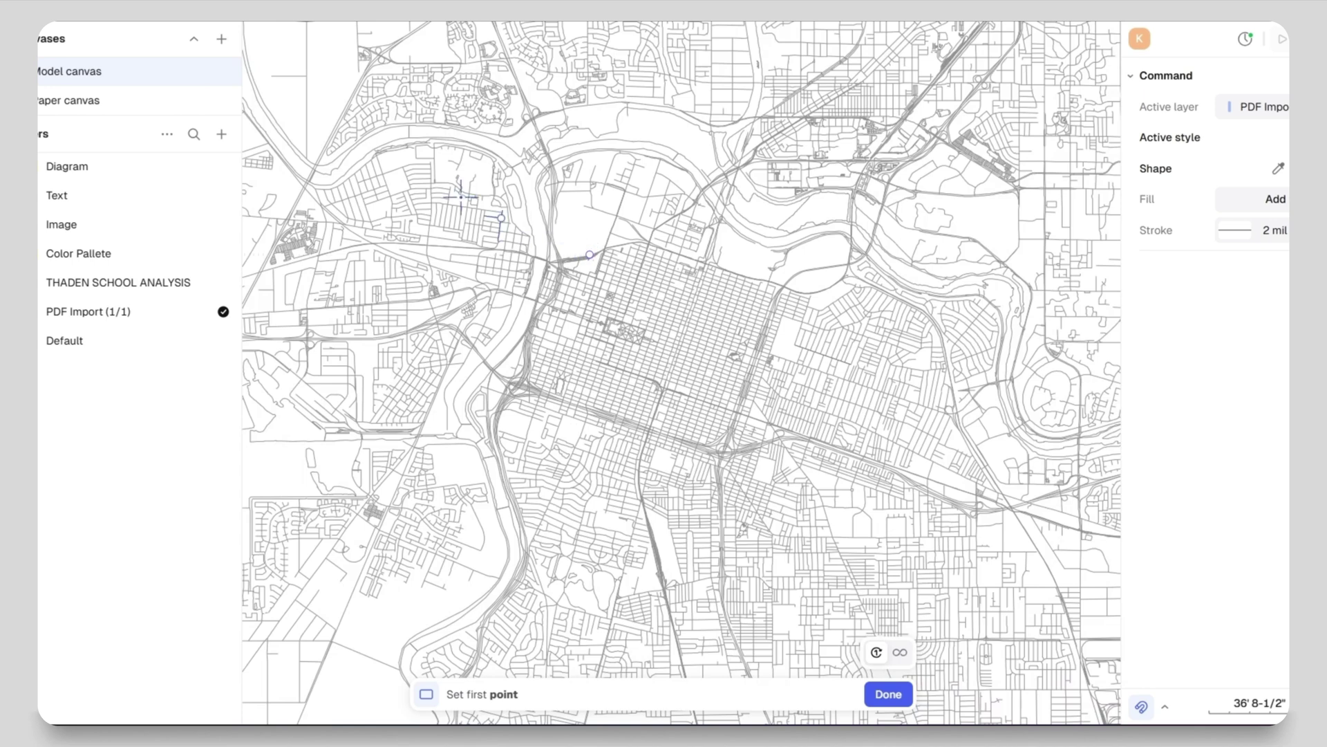
left_click(460, 195)
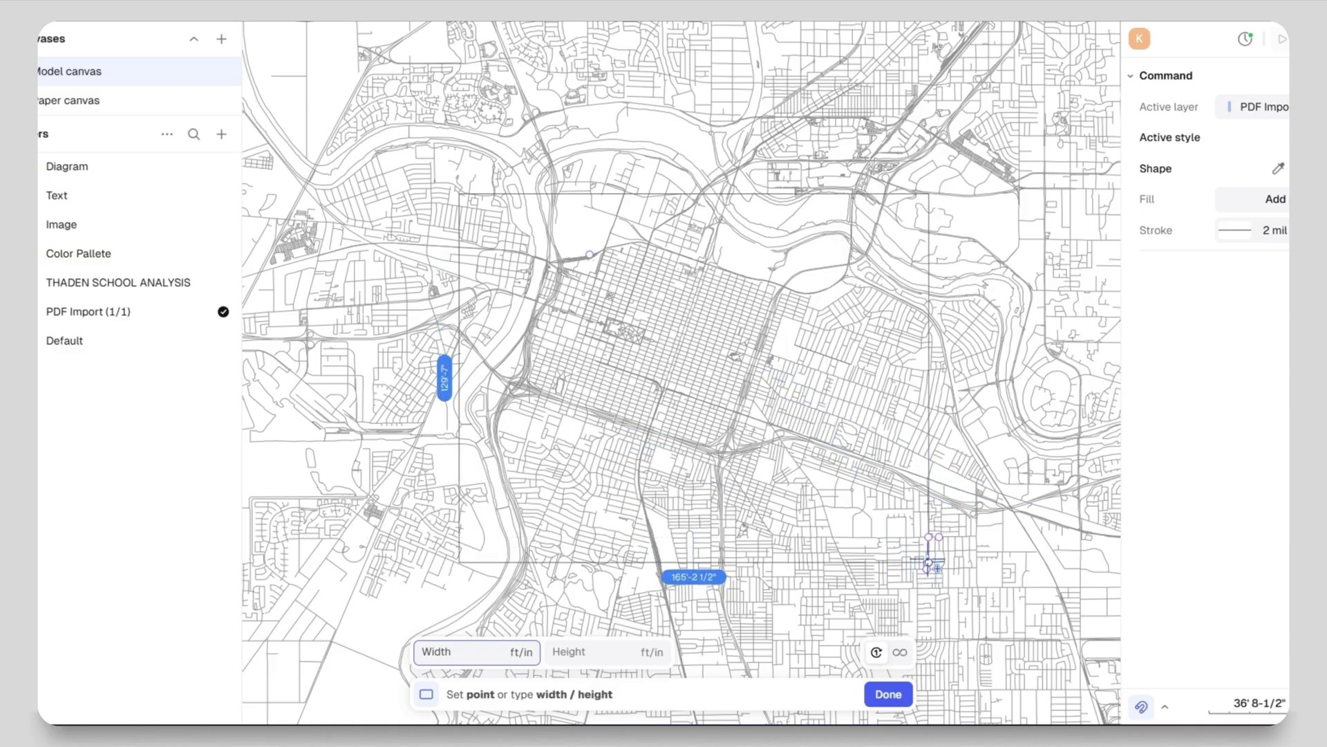
left_click(928, 562)
scroll(732, 401, "down", 5)
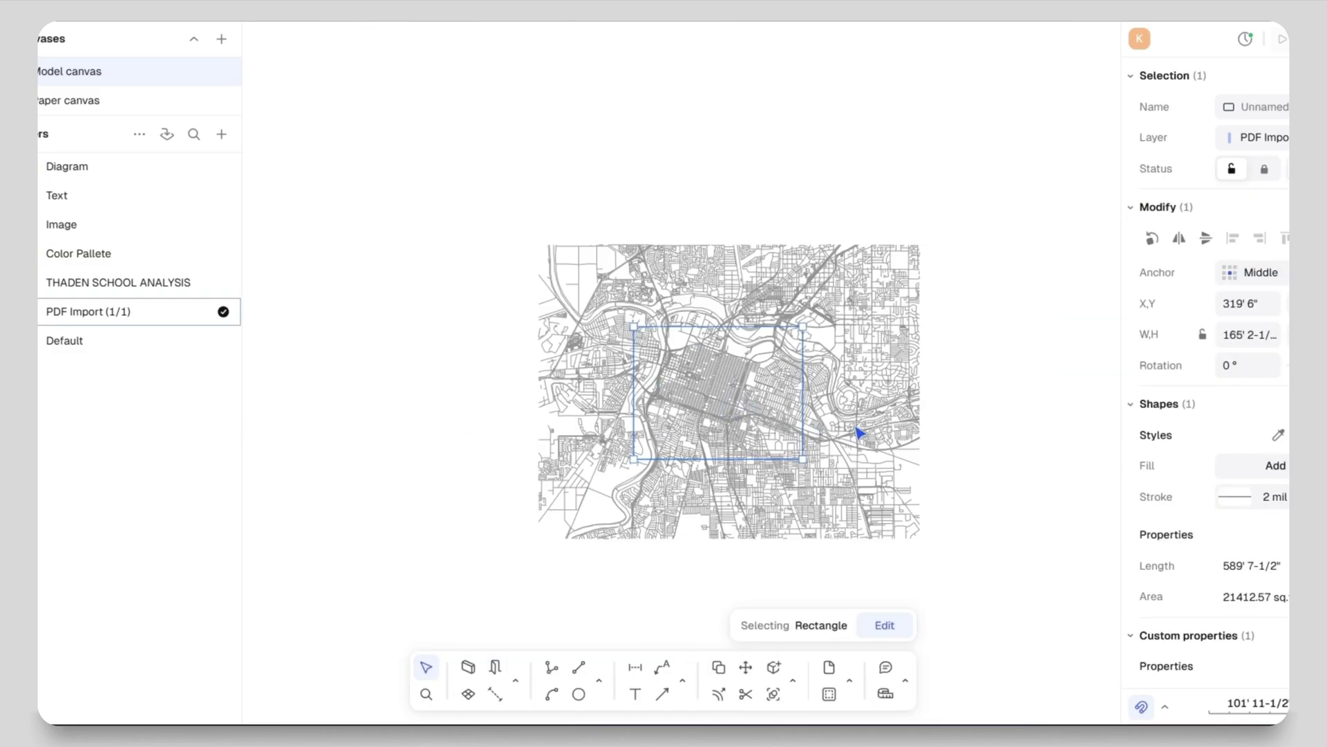
- Shift the downtown rectangle slightly east, to an X position of about 327' 10"
scroll(799, 456, "up", 3)
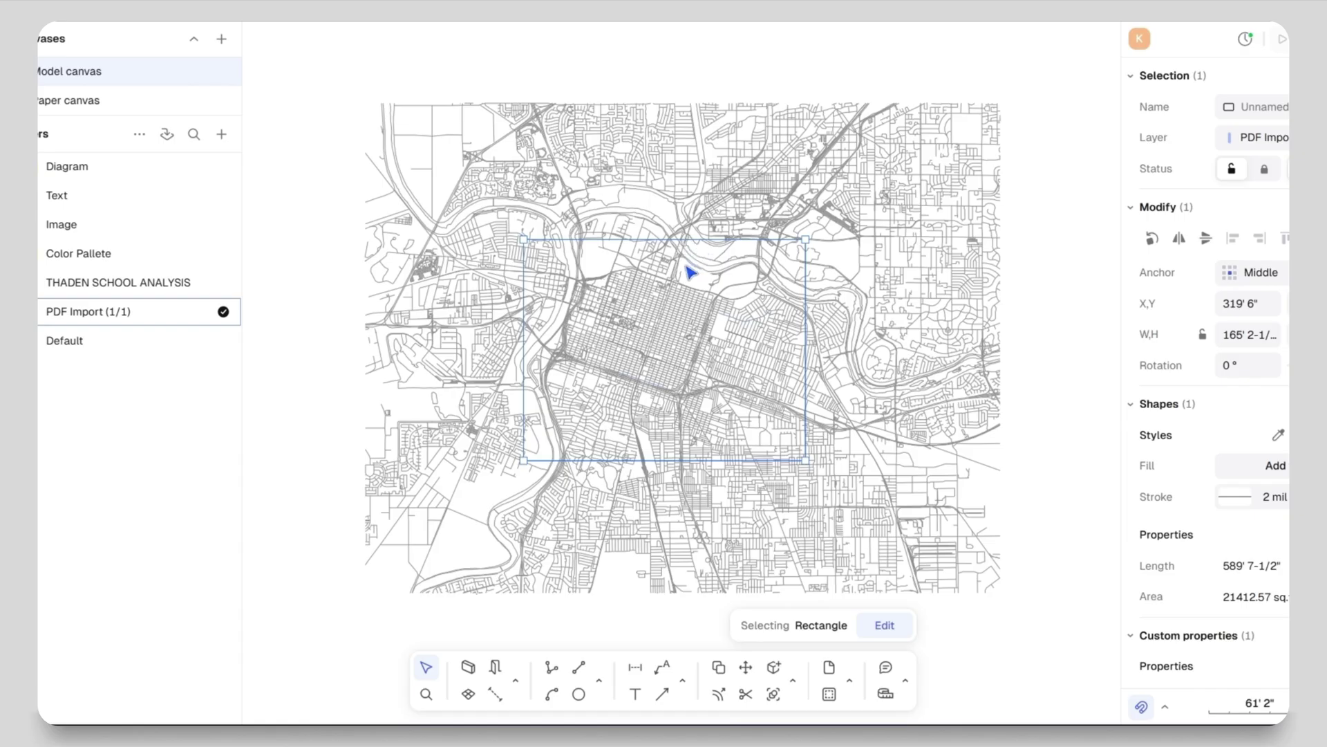
scroll(687, 267, "up", 3)
left_click_drag(689, 268, 701, 268)
scroll(706, 272, "down", 3)
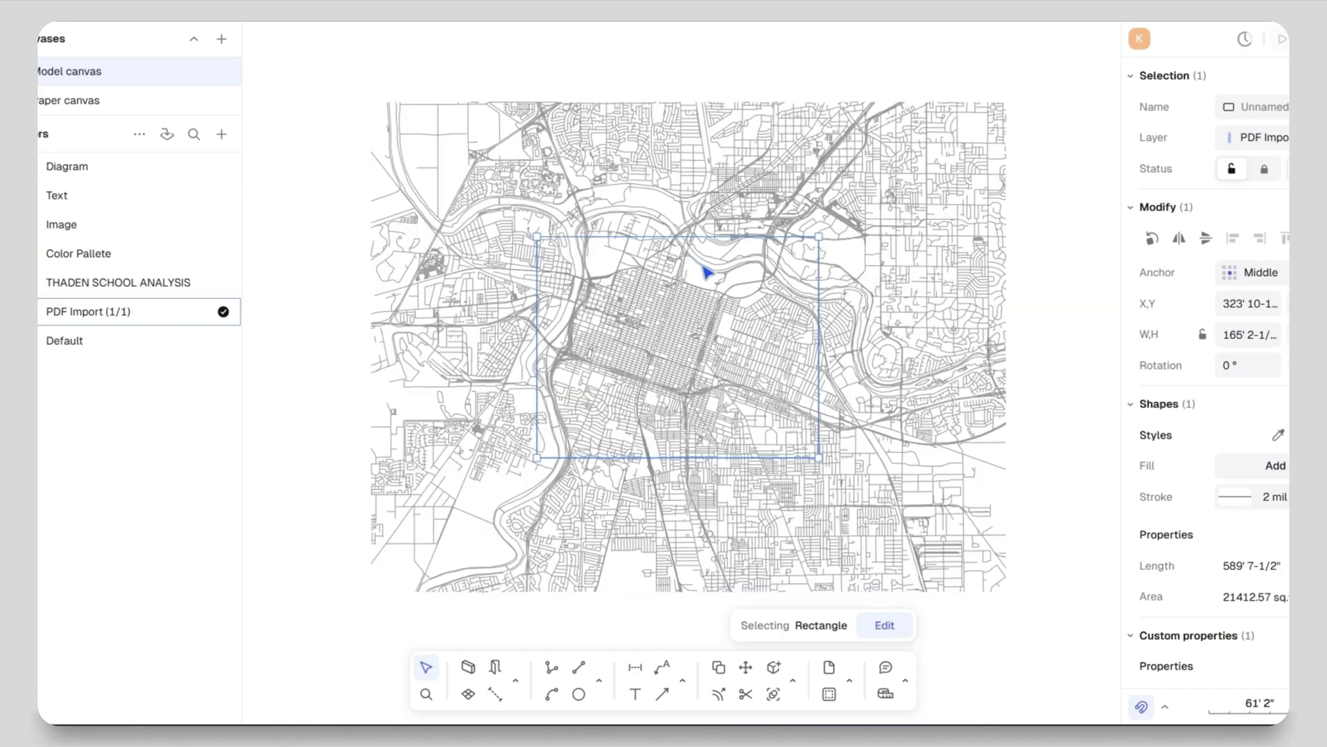
left_click_drag(706, 276, 713, 277)
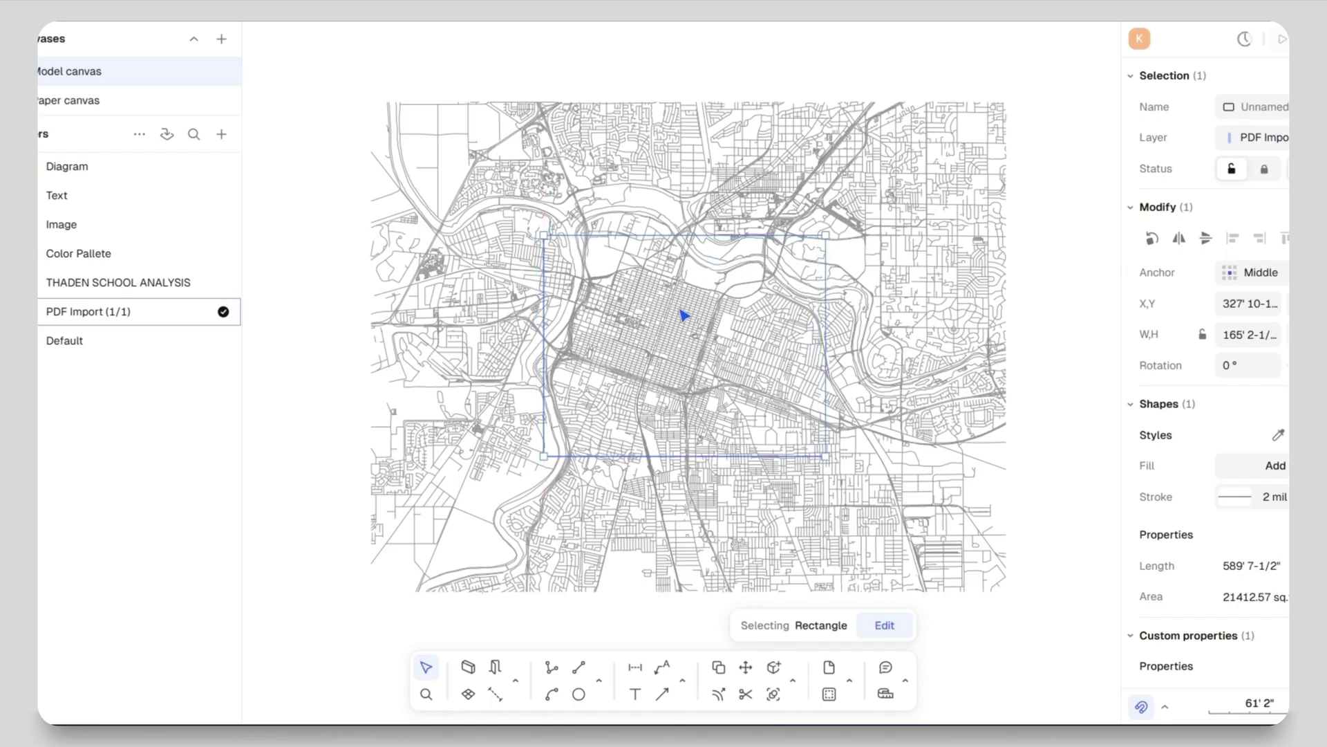
- Select the paths in and around the downtown rectangle and place a copy of them in the empty space beside the map
scroll(537, 282, "up", 7)
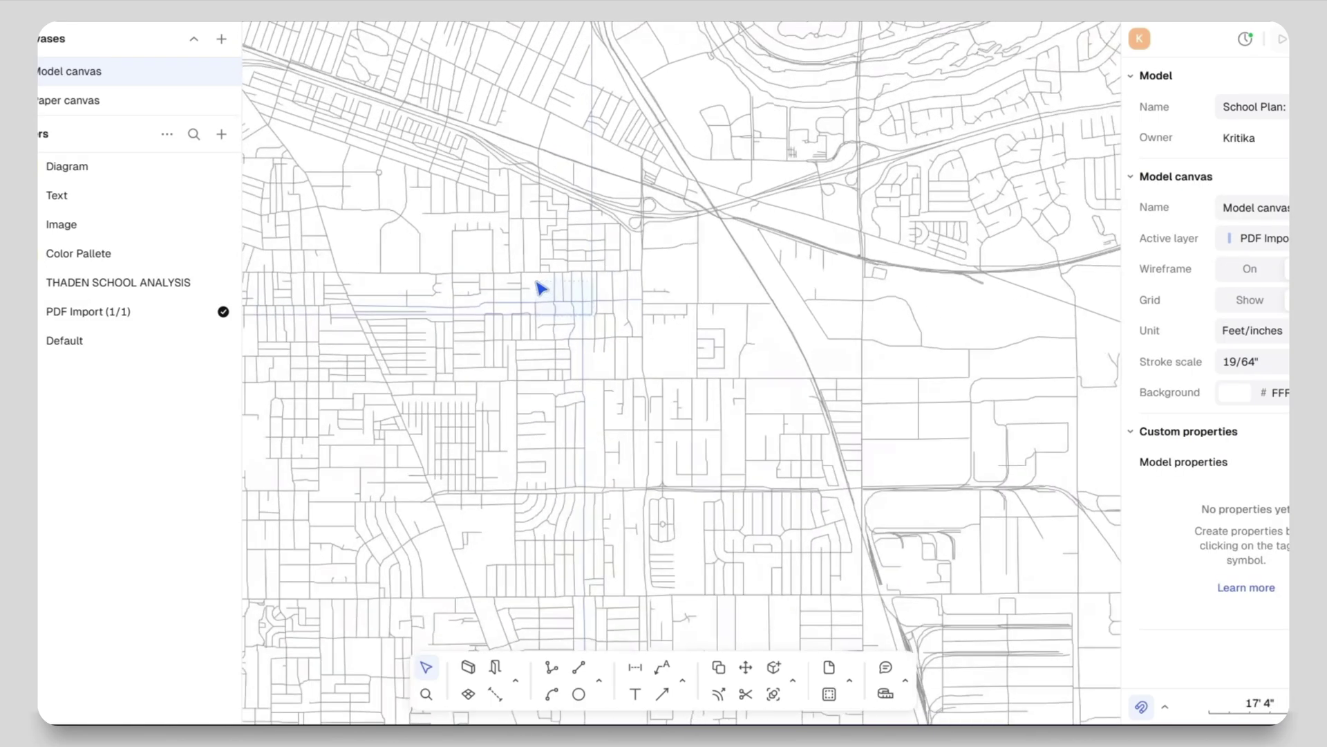
scroll(542, 288, "down", 7)
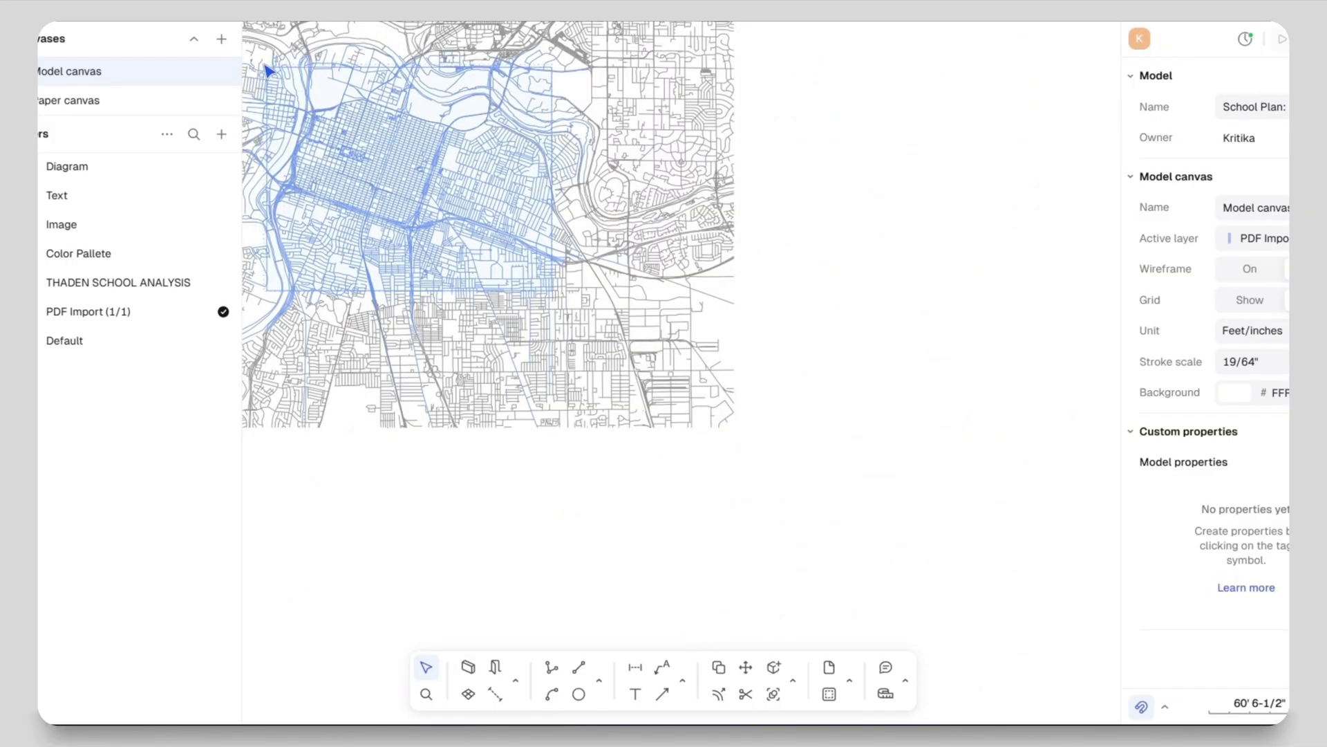
left_click_drag(269, 70, 270, 70)
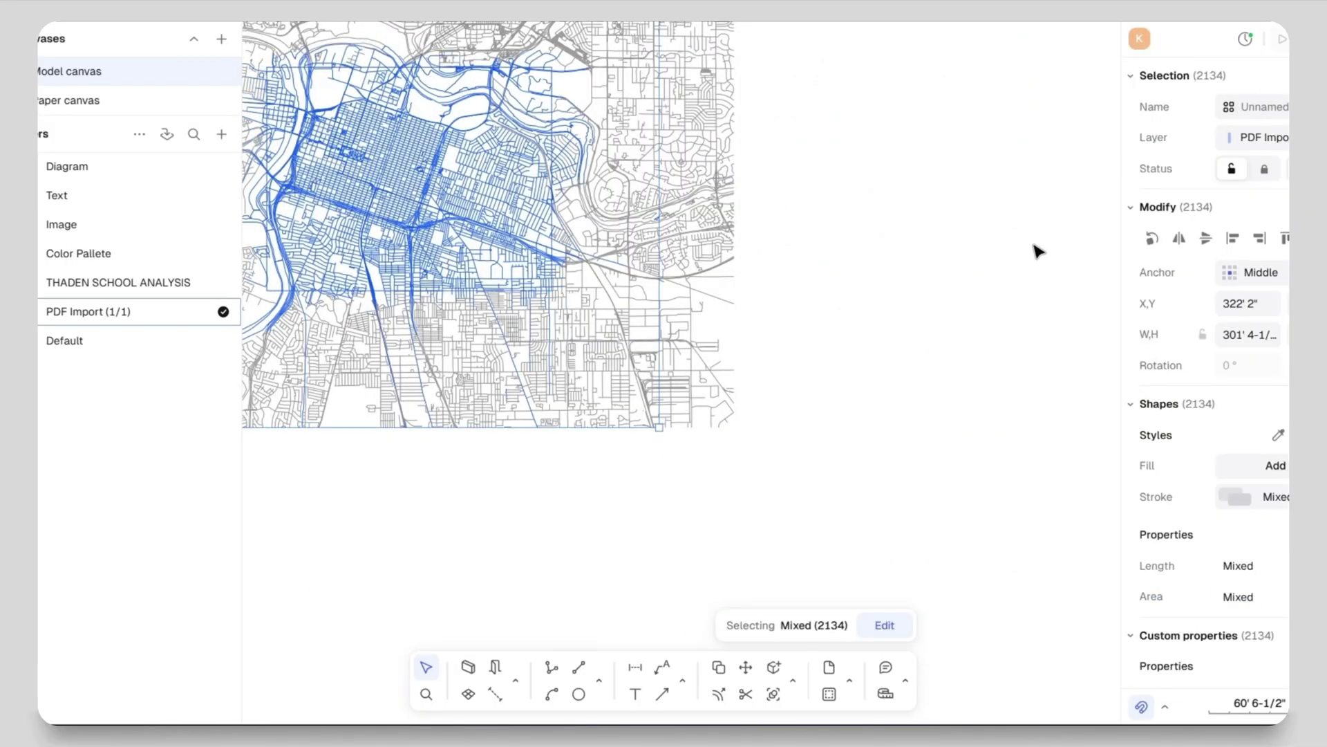
scroll(785, 282, "down", 3)
scroll(776, 305, "right", 5)
scroll(778, 338, "up", 3)
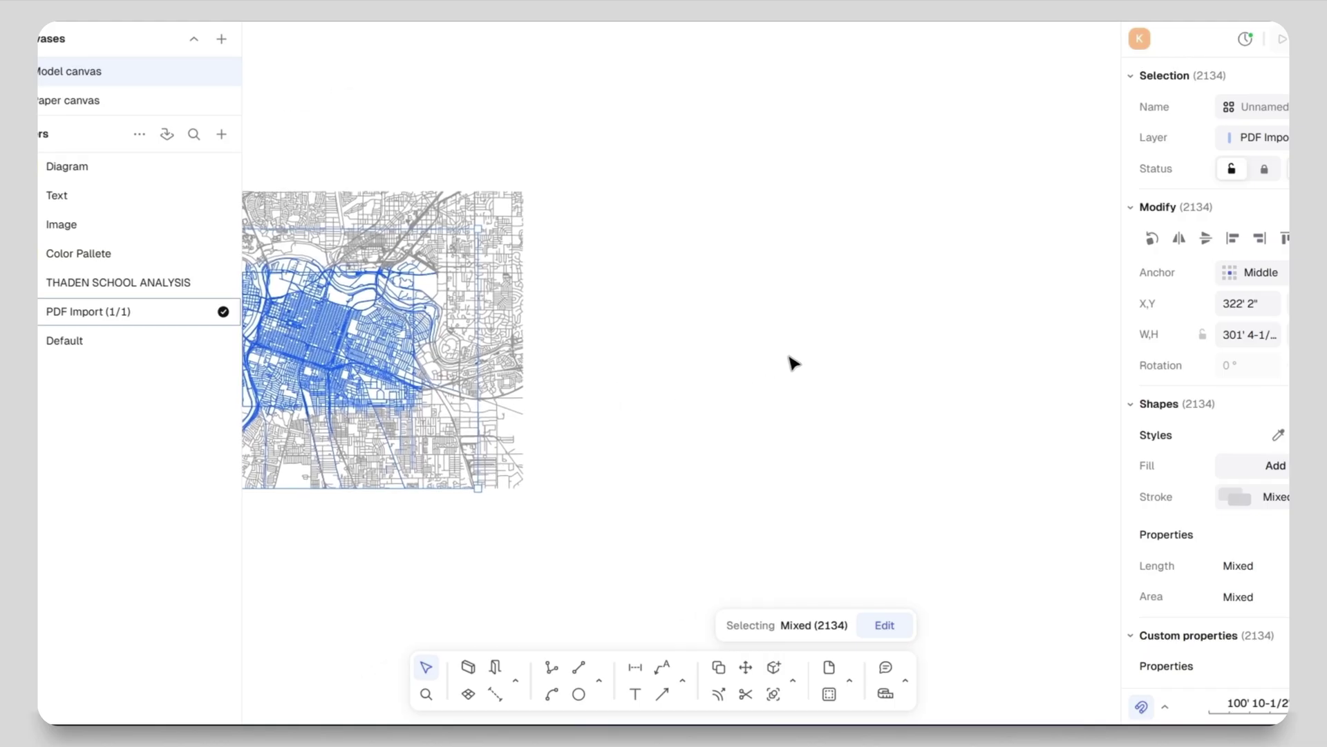
key("ctrl+v")
left_click_drag(334, 349, 936, 334)
left_click(1015, 314)
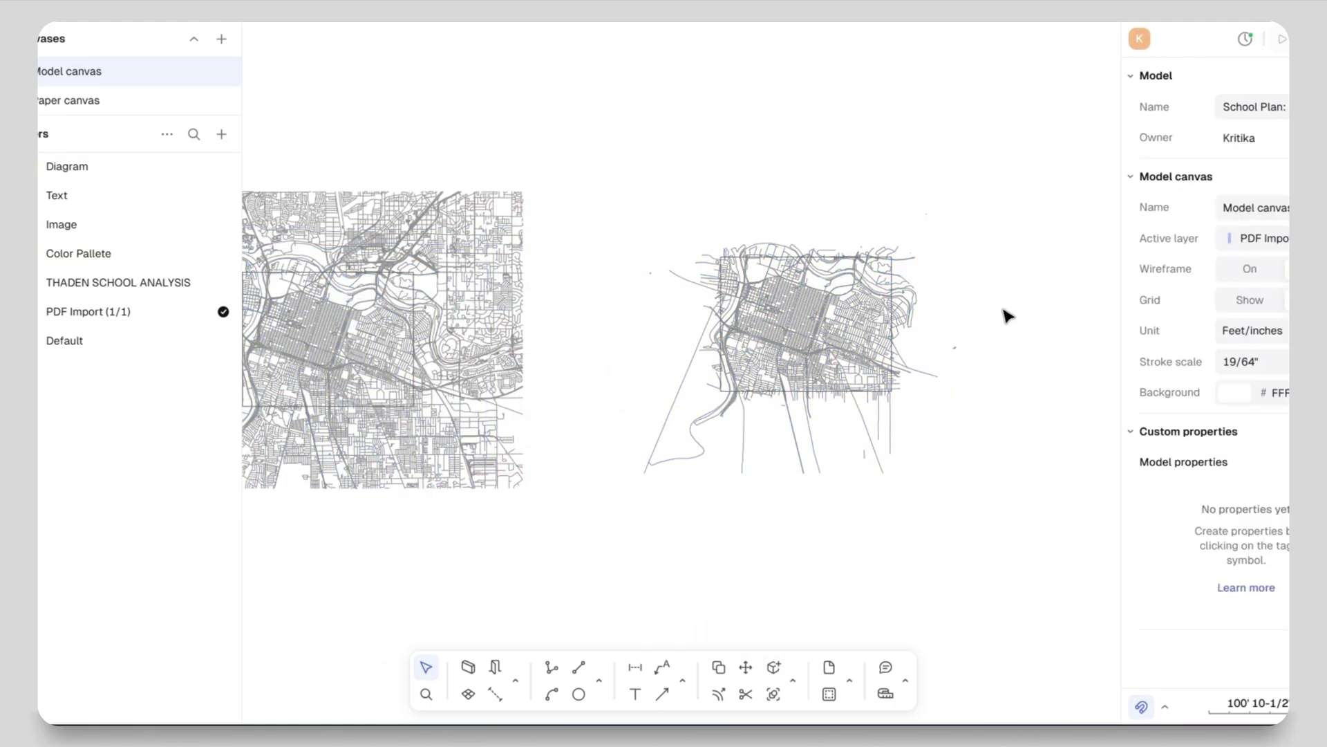
- Recolour the strokes of the whole original map with the light grey sampled from the colour palette
middle_click_drag(889, 449, 1016, 419)
middle_click_drag(292, 193, 366, 225)
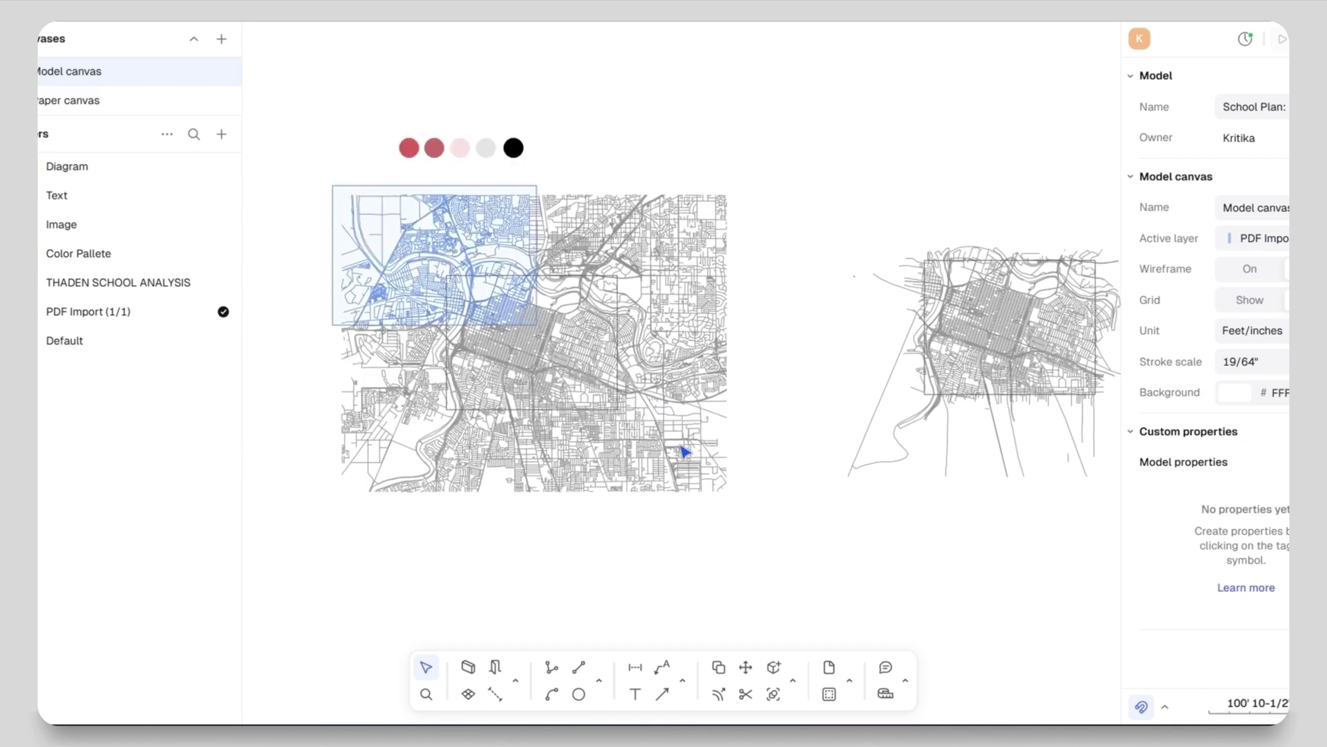
left_click_drag(690, 469, 777, 557)
left_click(1159, 495)
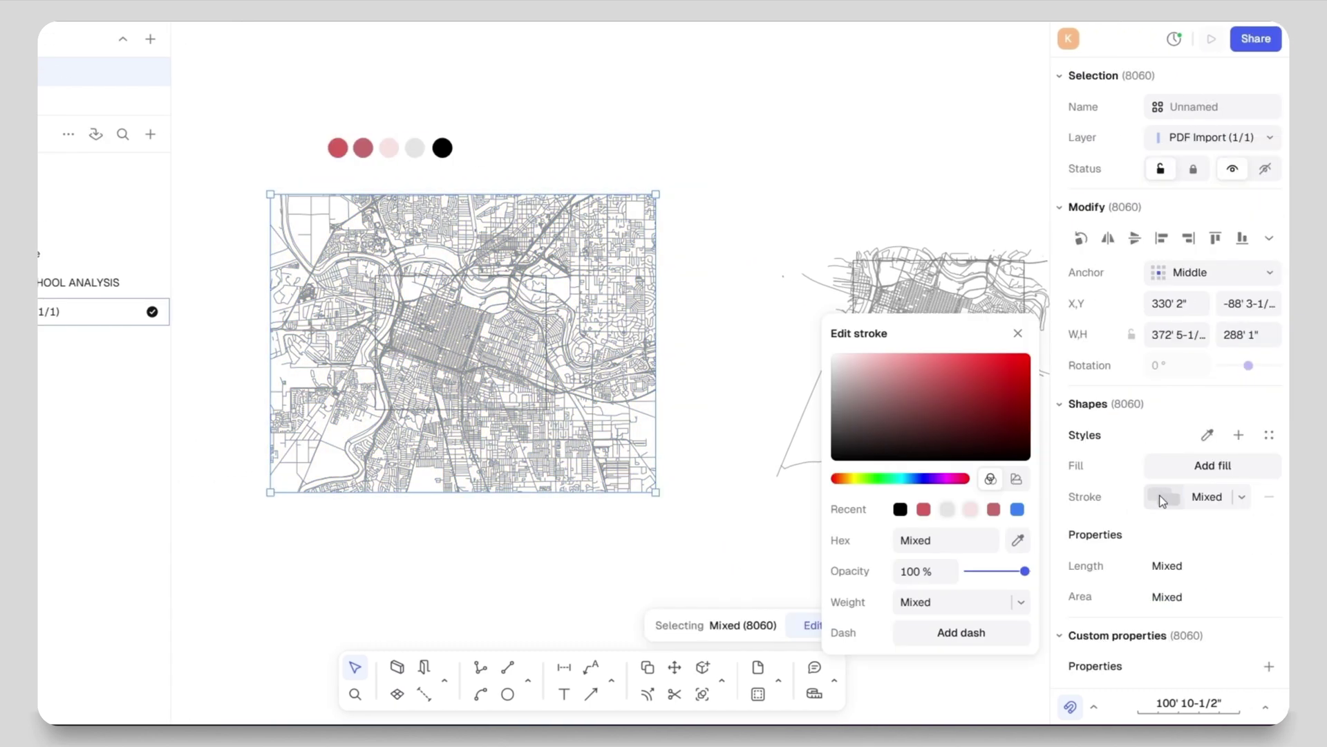
left_click(1019, 540)
left_click(415, 147)
left_click(738, 239)
left_click(740, 238)
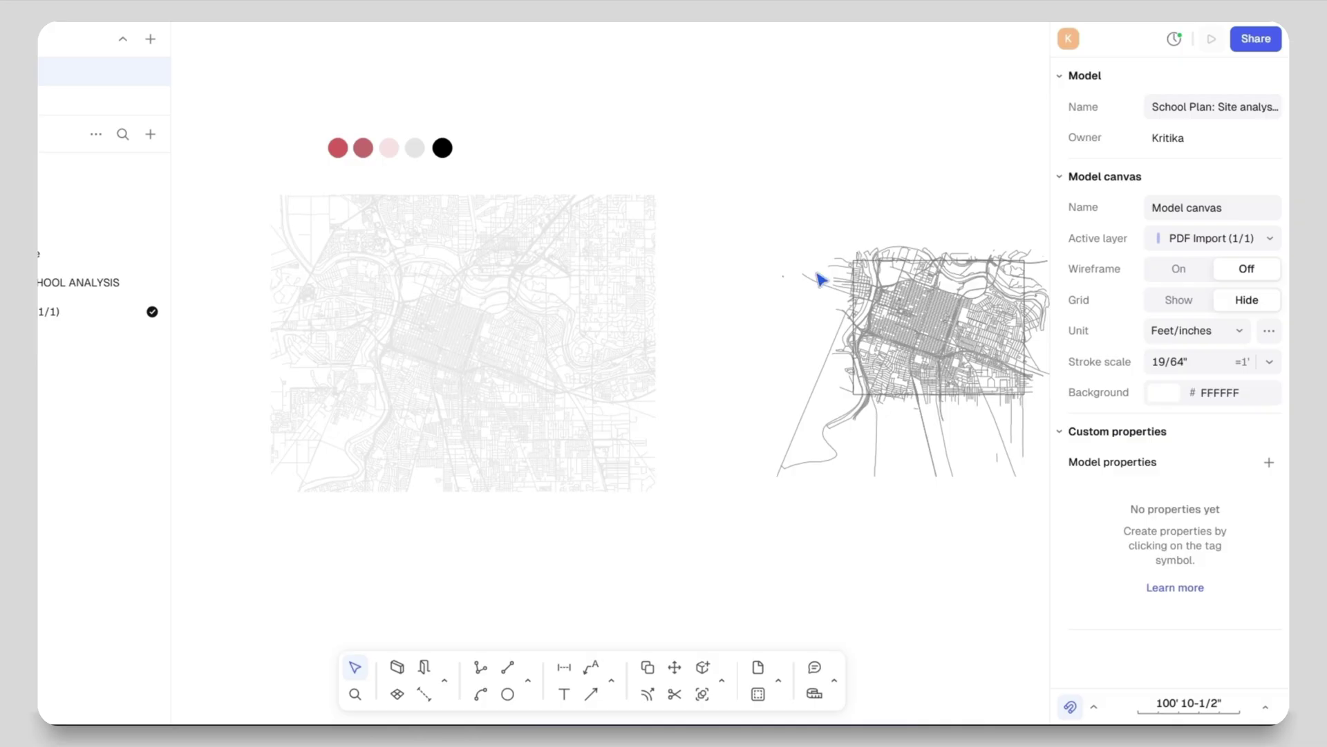
- Give the downtown rectangle on the grey map a red stroke with a weight of 28 mil
scroll(421, 286, "up", 5)
left_click(333, 269)
scroll(331, 266, "up", 5)
left_click(1164, 502)
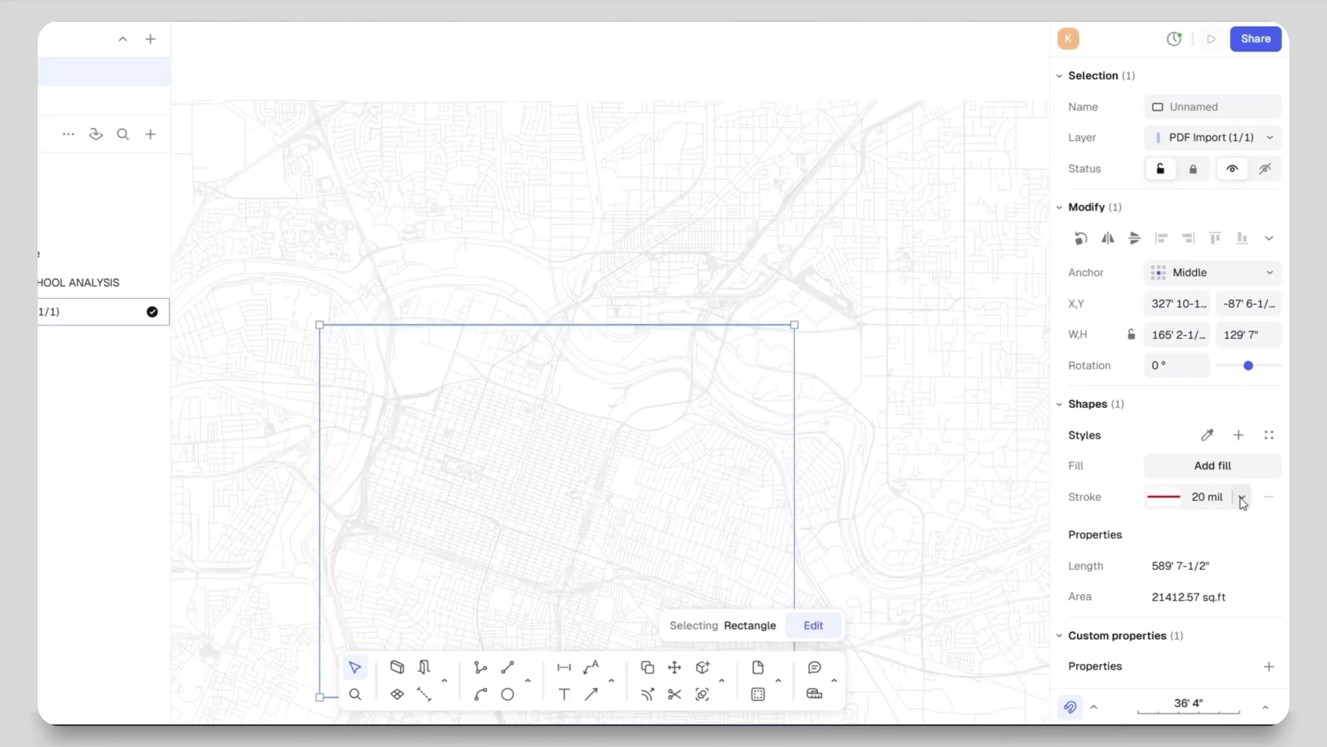
left_click(1242, 498)
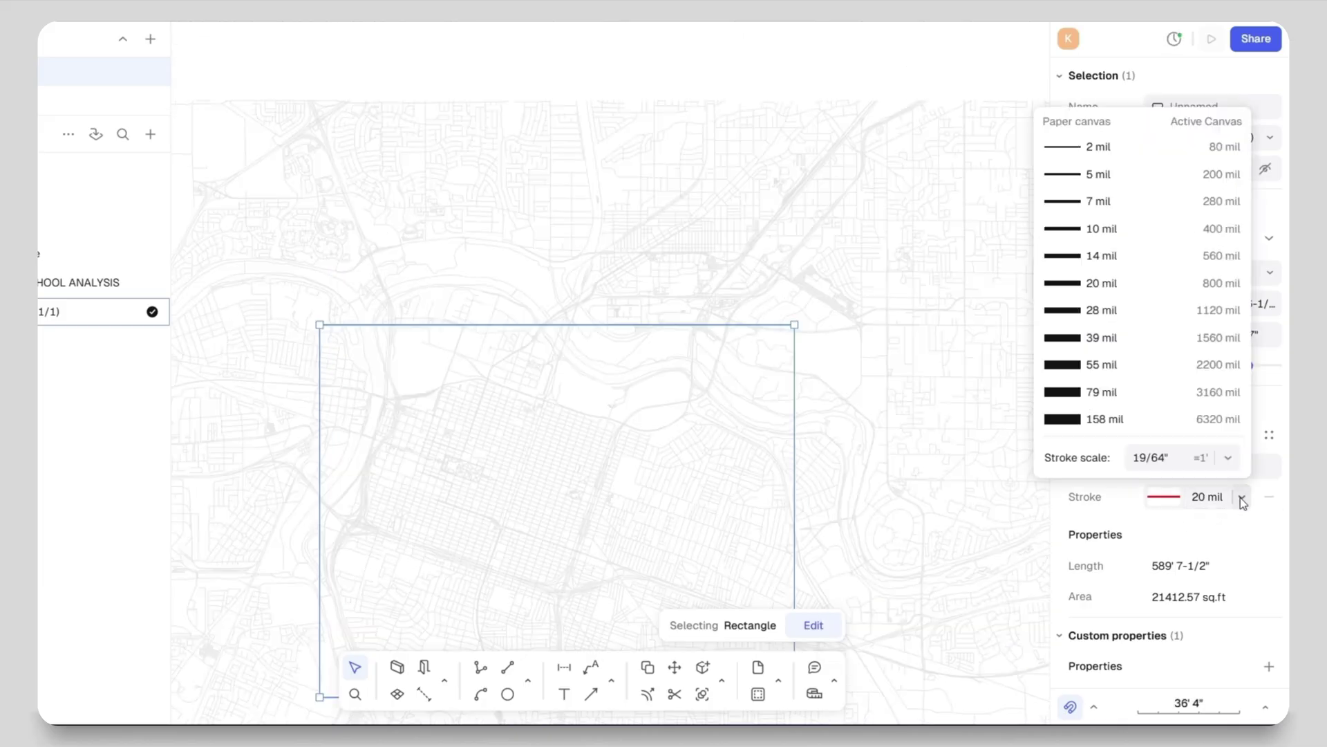
left_click(1070, 308)
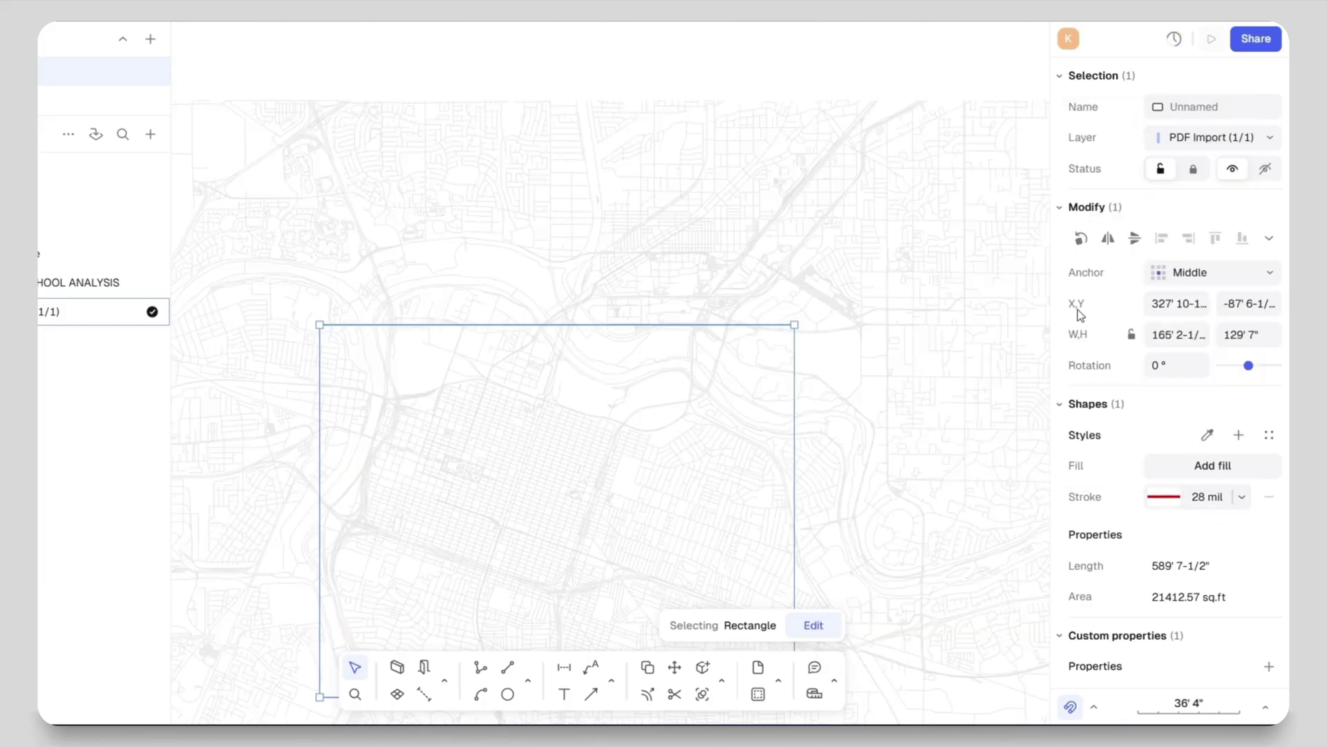
- Make the downtown rectangle's FF0000 stroke dashed and set its weight to 55 mil
left_click(1165, 498)
left_click(962, 633)
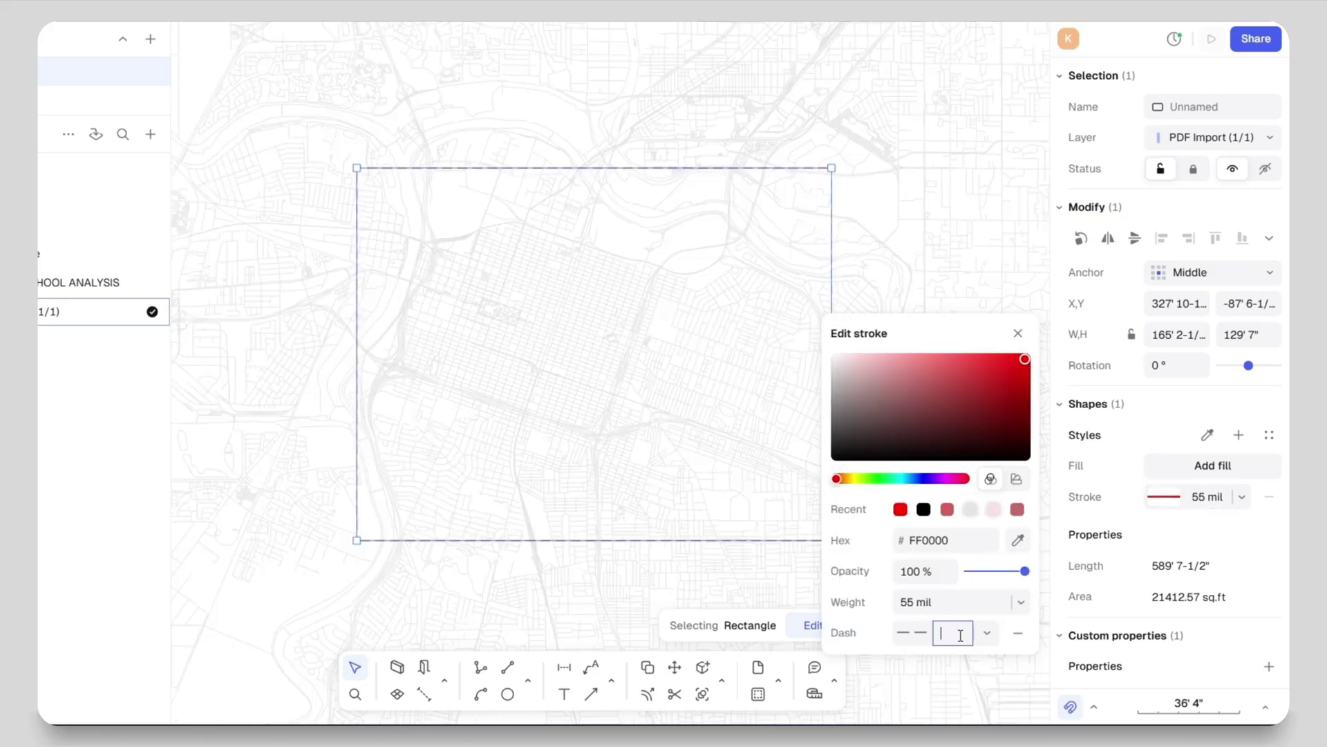
left_click(1017, 333)
left_click(956, 344)
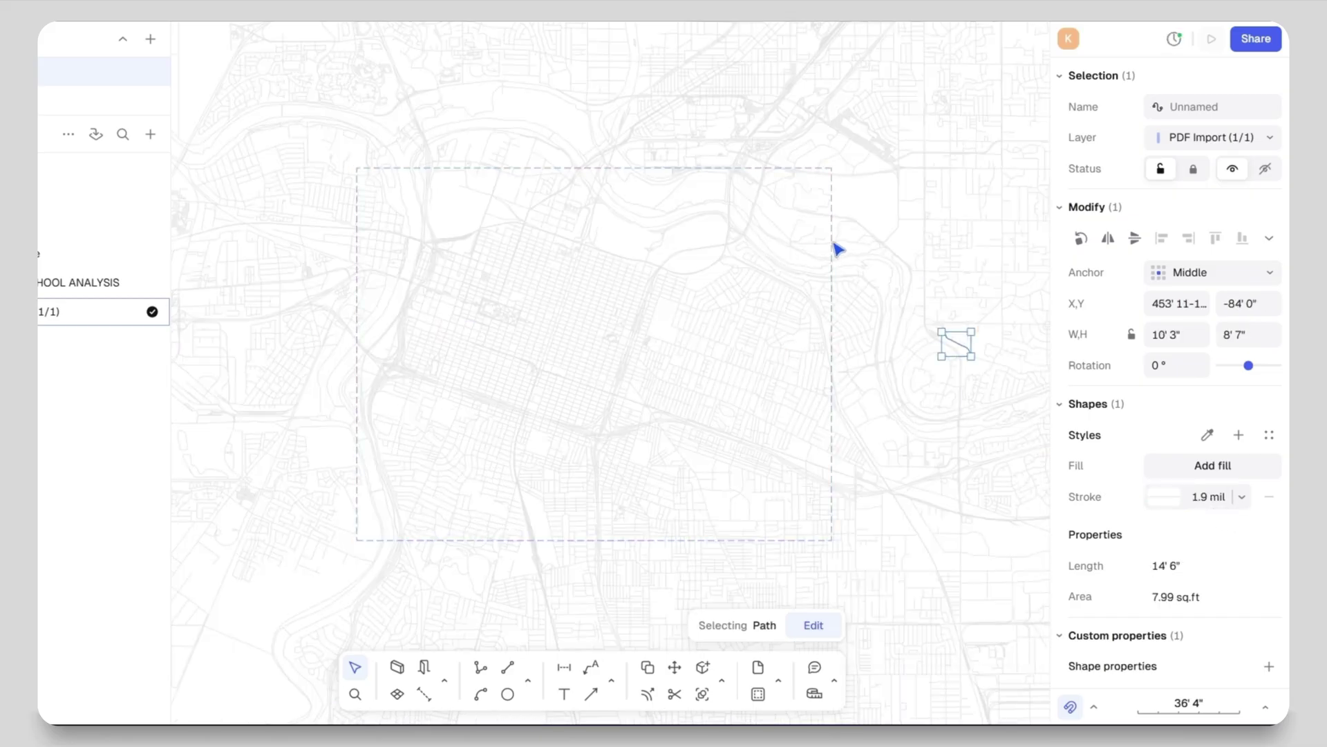
- Fill the downtown rectangle with the solid muted red C66A6C from the recent colours
left_click(833, 246)
left_click(1169, 470)
left_click(1017, 525)
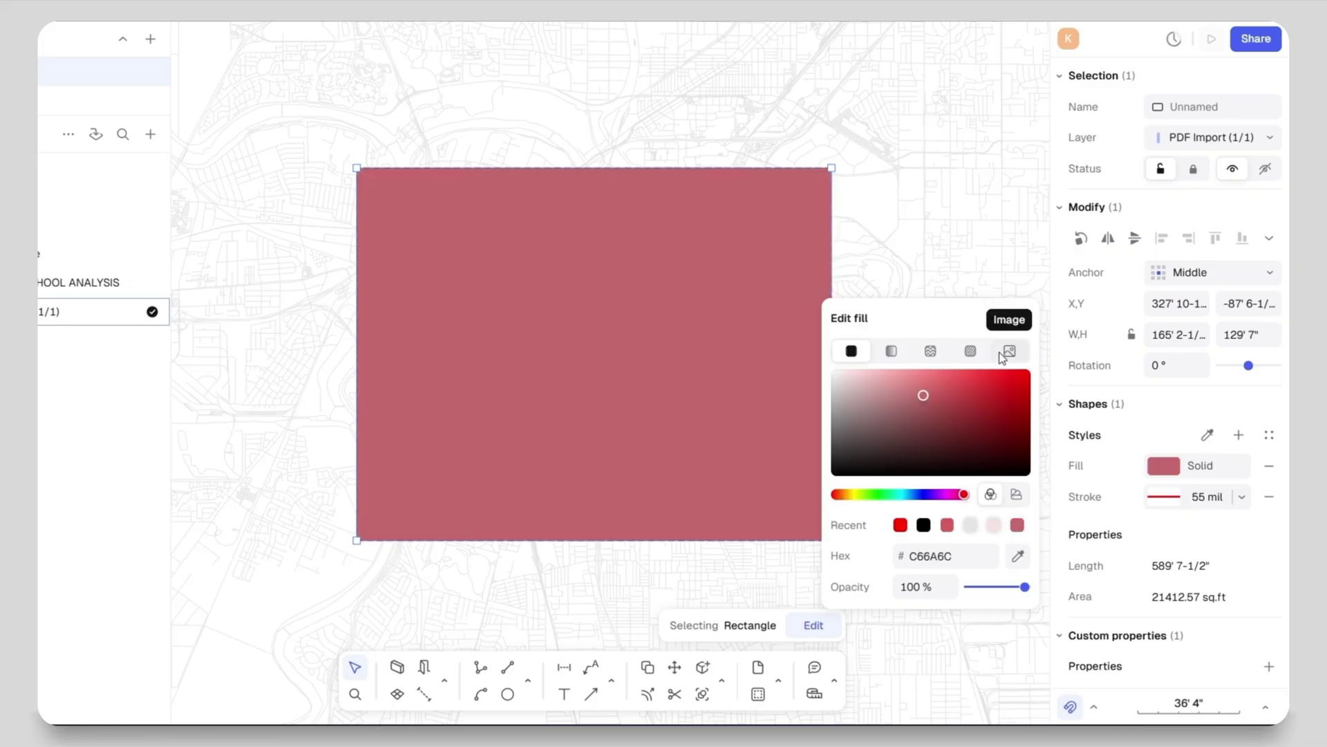
- Trim the street lines of the separate downtown map copy that run past its boundary rectangle, using that rectangle as the cutting edge
left_click(752, 350)
scroll(712, 429, "down", 5)
left_click(666, 506)
middle_click_drag(968, 367, 622, 429)
scroll(622, 429, "up", 5)
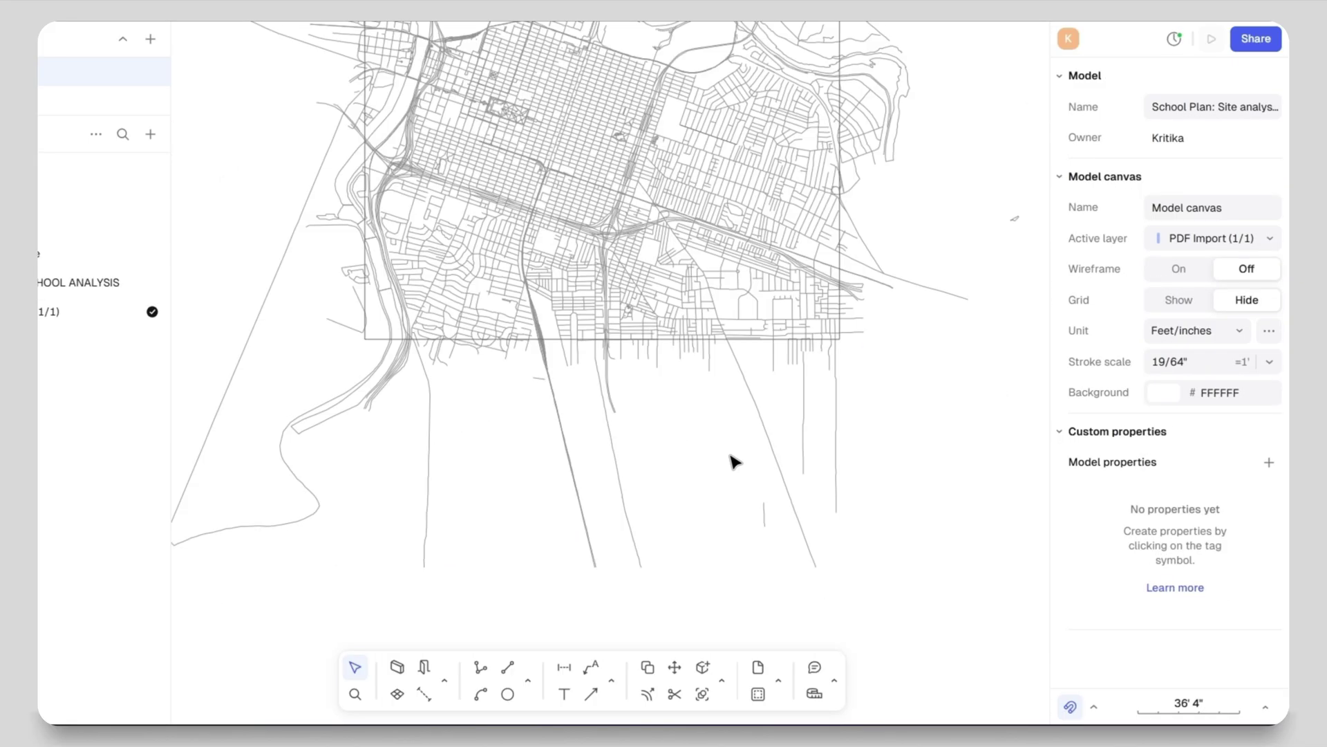
middle_click_drag(726, 463, 769, 456)
left_click(888, 331)
left_click(675, 694)
scroll(768, 349, "up", 3)
left_click_drag(936, 415, 210, 340)
middle_click_drag(210, 340, 580, 357)
scroll(583, 361, "up", 10)
middle_click_drag(536, 173, 491, 450)
left_click_drag(488, 331, 456, 166)
middle_click_drag(524, 200, 492, 418)
left_click_drag(492, 418, 444, 194)
scroll(477, 276, "down", 8)
scroll(480, 281, "up", 8)
middle_click_drag(746, 315, 232, 349)
left_click_drag(332, 325, 720, 278)
middle_click_drag(968, 332, 277, 346)
left_click_drag(740, 350, 214, 276)
middle_click_drag(954, 335, 391, 293)
left_click_drag(424, 293, 217, 267)
scroll(838, 307, "up", 5)
left_click_drag(838, 319, 439, 208)
middle_click_drag(388, 311, 912, 320)
scroll(525, 322, "up", 3)
scroll(524, 322, "down", 8)
middle_click_drag(996, 312, 277, 261)
left_click_drag(993, 261, 469, 218)
middle_click_drag(857, 235, 291, 239)
- Examine the trimmed map copy along its lower boundary edge for line ends that still extend outside, and end trimming
scroll(270, 225, "down", 6)
middle_click_drag(422, 504, 654, 374)
scroll(569, 201, "up", 4)
scroll(611, 340, "down", 5)
scroll(619, 159, "up", 5)
scroll(646, 198, "down", 7)
scroll(524, 355, "up", 7)
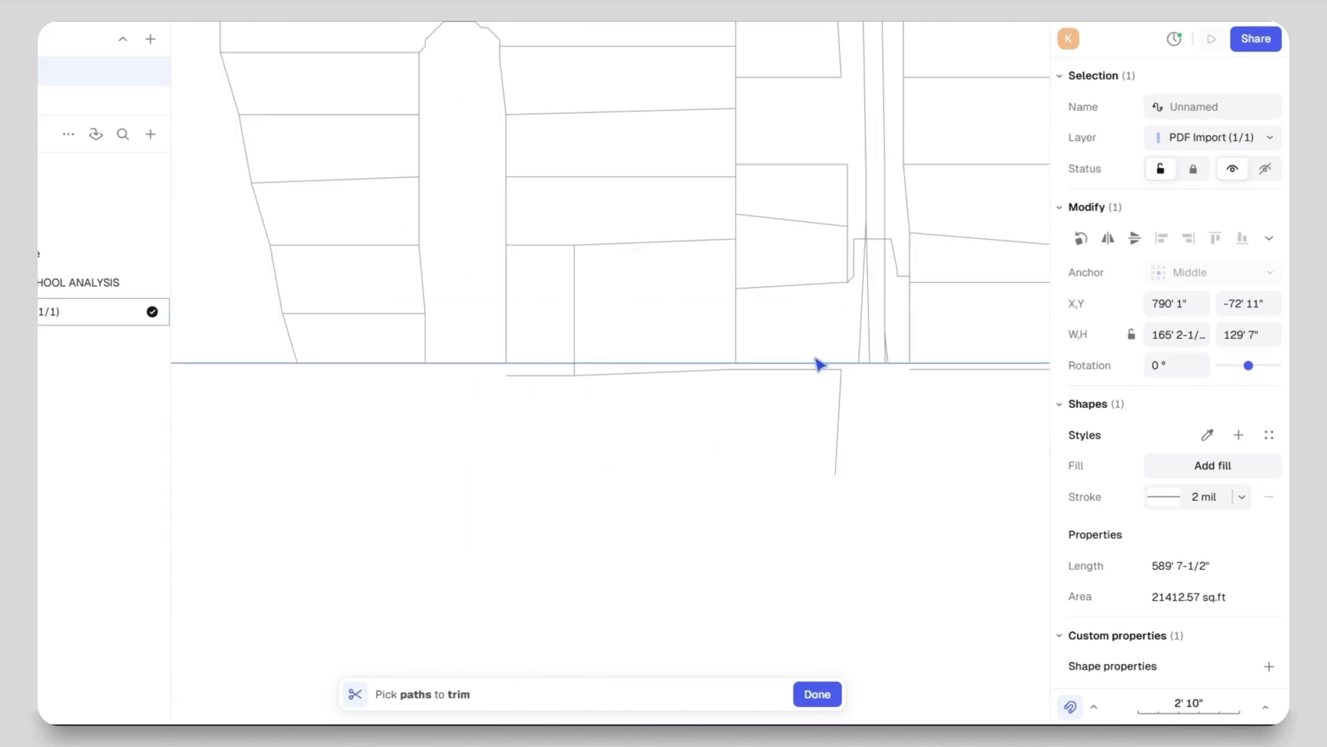
middle_click_drag(346, 387, 1058, 359)
scroll(1078, 360, "down", 3)
middle_click_drag(331, 356, 567, 484)
scroll(419, 462, "up", 3)
scroll(419, 462, "down", 3)
middle_click_drag(277, 415, 967, 567)
scroll(468, 551, "down", 8)
scroll(368, 261, "up", 6)
scroll(713, 322, "down", 7)
key("Escape")
- Delete the loose street fragments left below the trimmed downtown map
left_click_drag(753, 551, 502, 438)
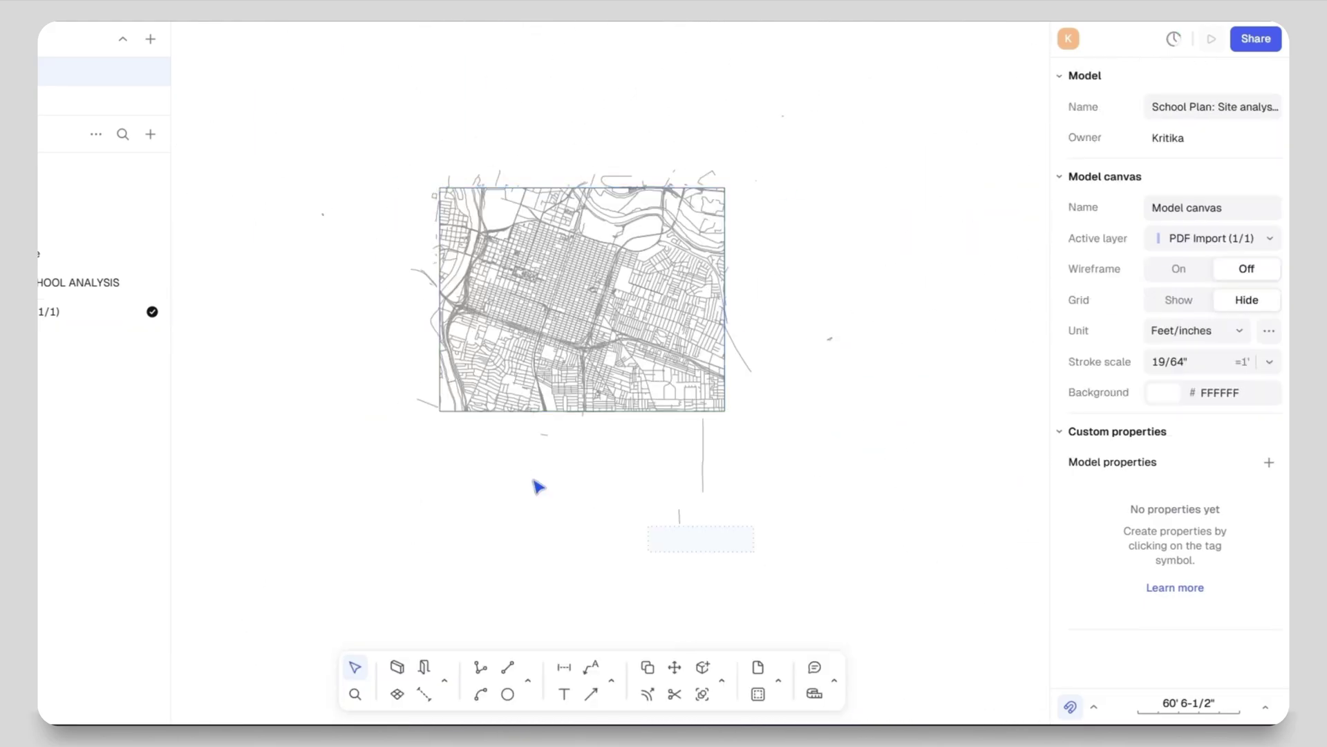
key("Delete")
scroll(760, 316, "up", 2)
left_click_drag(753, 496, 692, 414)
key("Delete")
scroll(671, 311, "up", 4)
scroll(647, 484, "down", 2)
scroll(661, 76, "up", 4)
left_click_drag(664, 249, 628, 198)
key("Delete")
- Delete the remaining stray line fragments beside and above the trimmed downtown map
scroll(628, 198, "down", 6)
left_click_drag(764, 239, 711, 188)
key("Delete")
left_click_drag(894, 314, 1047, 315)
key("Delete")
key("Delete")
scroll(889, 271, "up", 6)
left_click_drag(883, 289, 330, 230)
key("Delete")
scroll(332, 242, "down", 4)
scroll(694, 272, "down", 5)
scroll(572, 429, "up", 3)
left_click_drag(434, 209, 476, 111)
key("Delete")
scroll(527, 228, "up", 6)
left_click_drag(528, 229, 495, 187)
key("Delete")
scroll(529, 378, "down", 6)
scroll(515, 385, "up", 5)
scroll(532, 403, "down", 5)
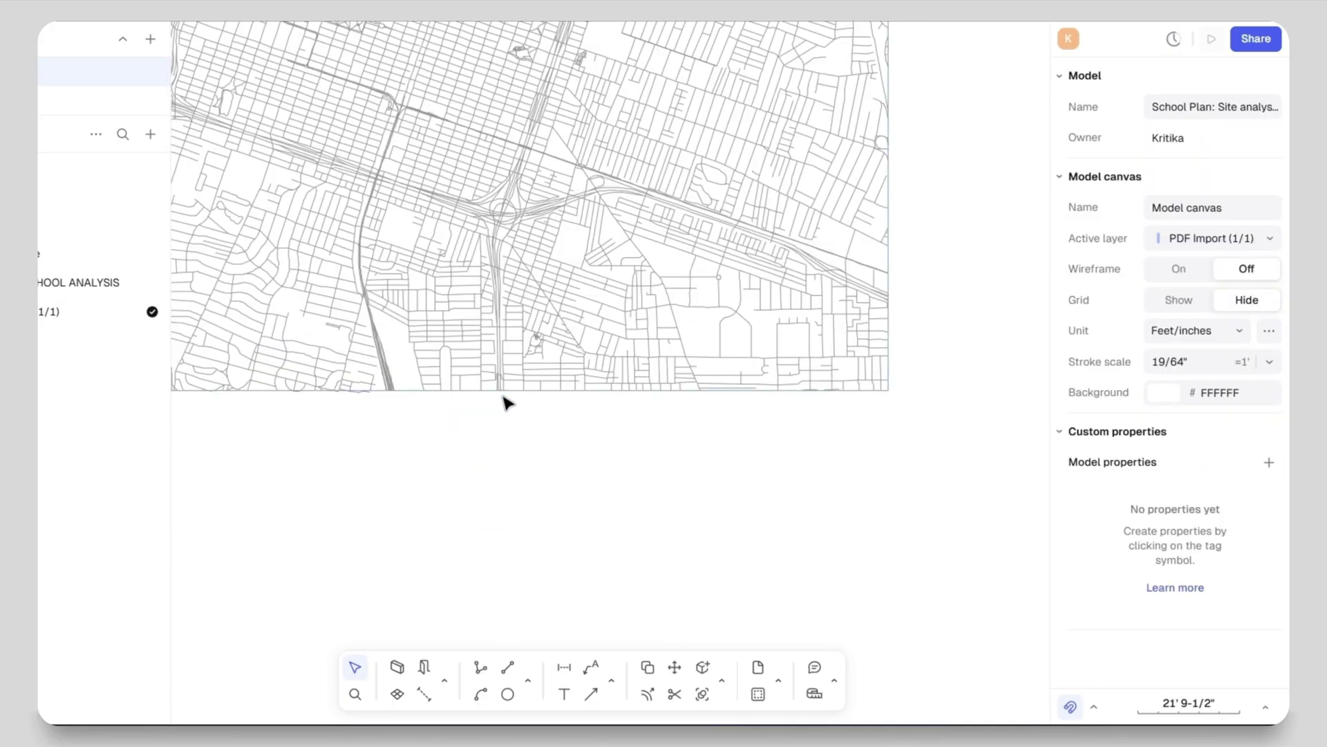
scroll(770, 470, "down", 2)
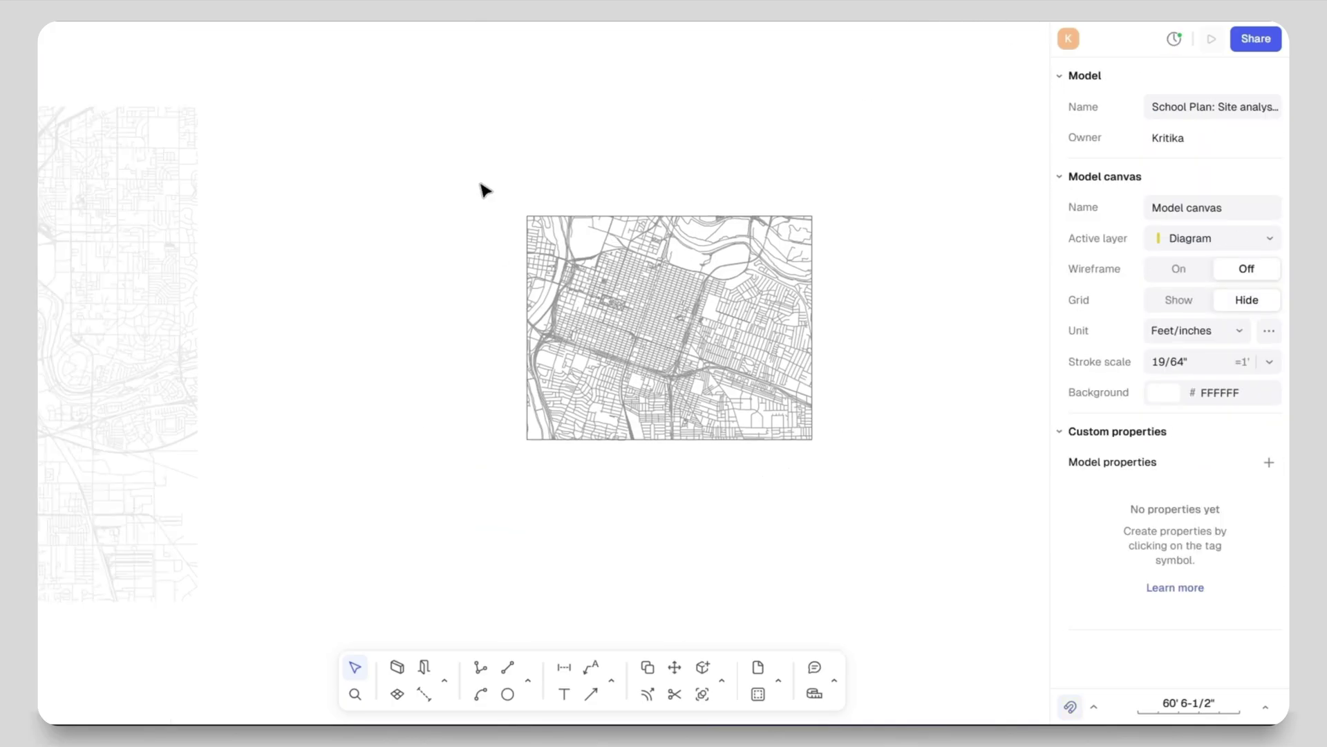
- Group all paths of the trimmed downtown map
left_click_drag(480, 184, 885, 517)
scroll(774, 356, "down", 1)
right_click(771, 355)
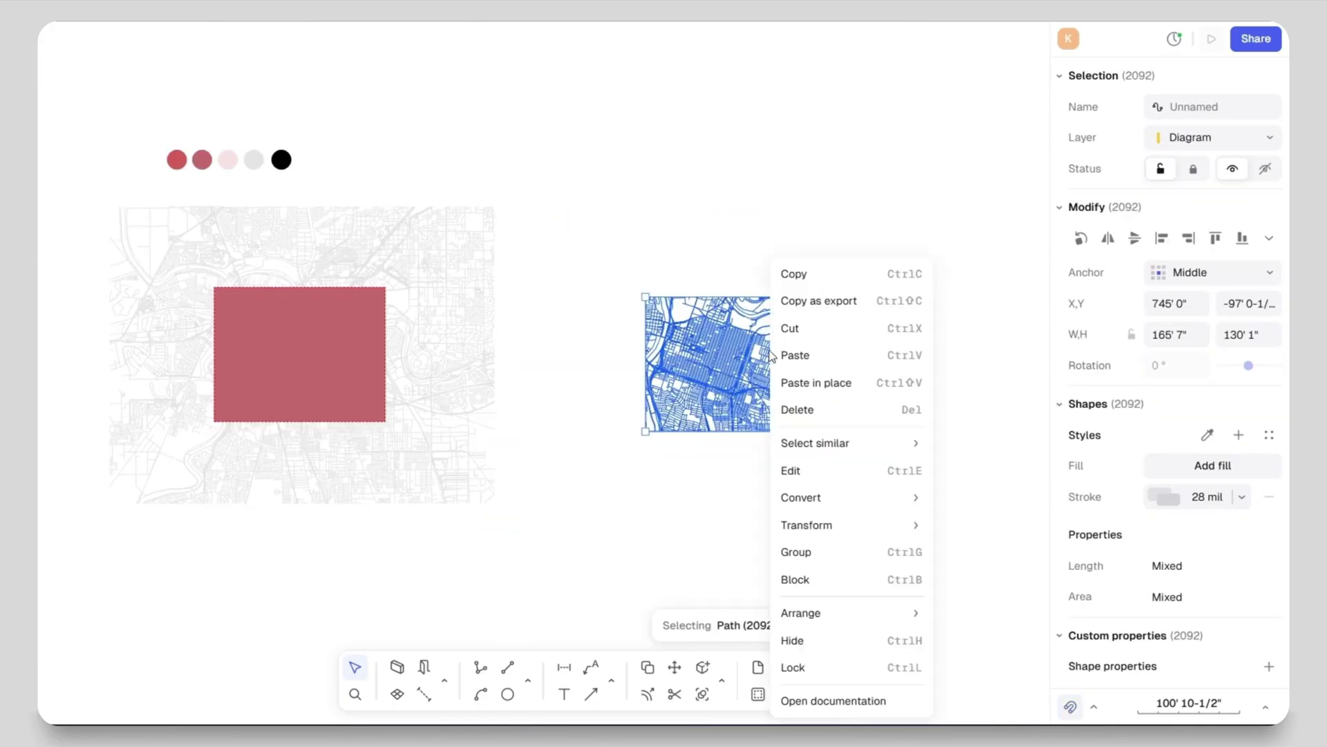
left_click(819, 552)
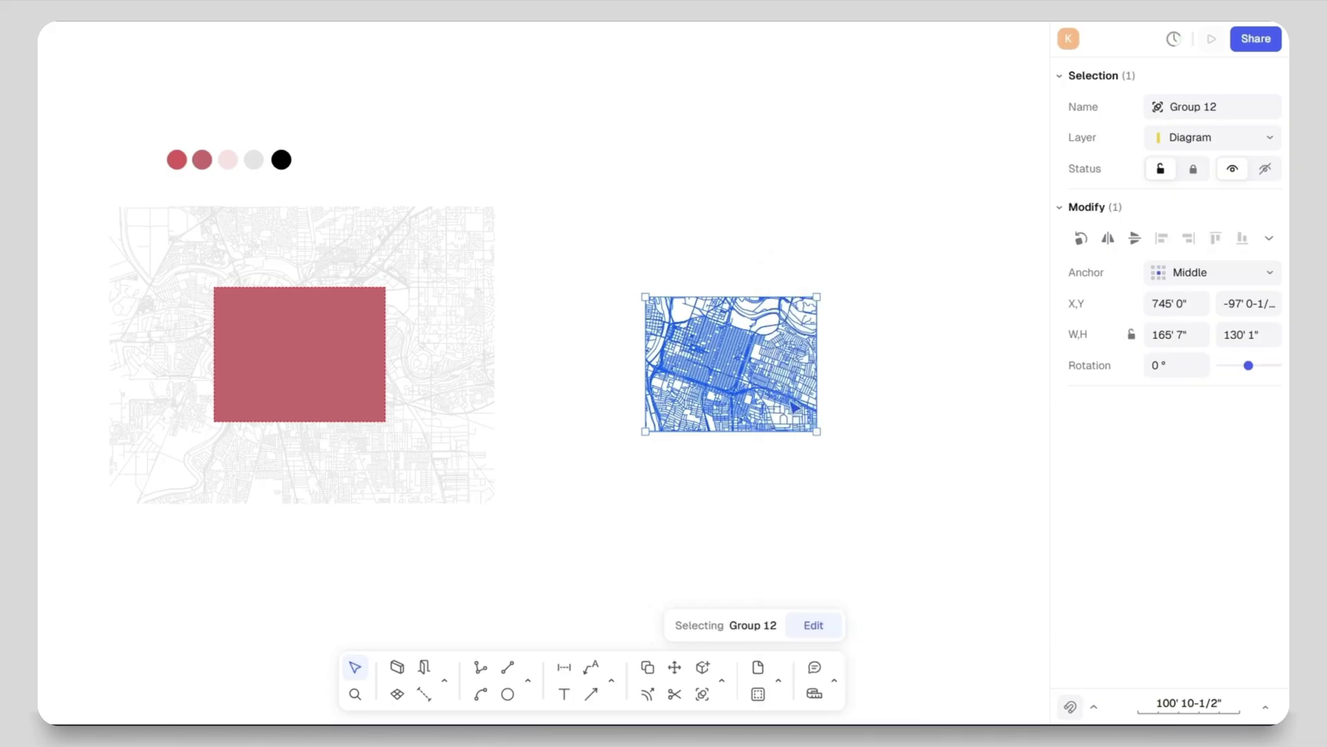
- Move the grouped downtown map onto the red rectangle of the grey map and align their upper corners
scroll(756, 367, "up", 1)
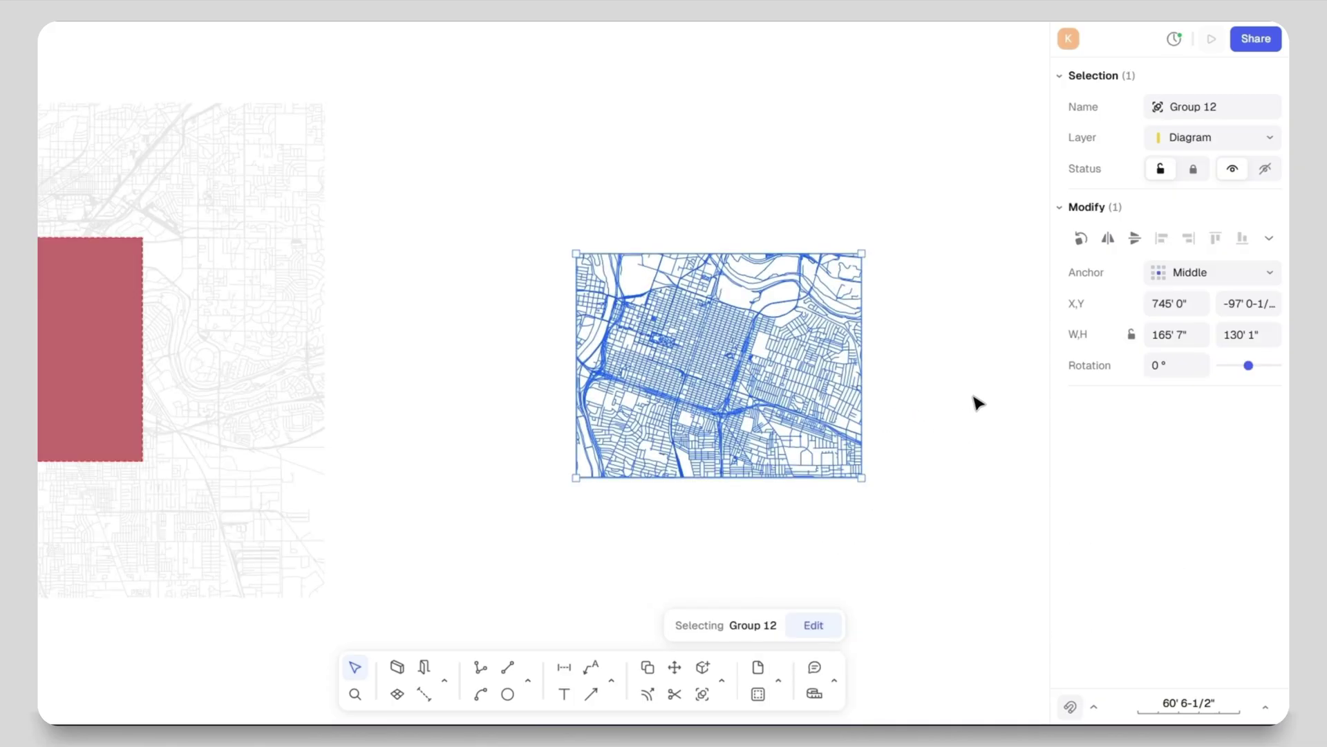
scroll(992, 406, "down", 1)
left_click_drag(859, 383, 430, 376)
scroll(311, 298, "up", 5)
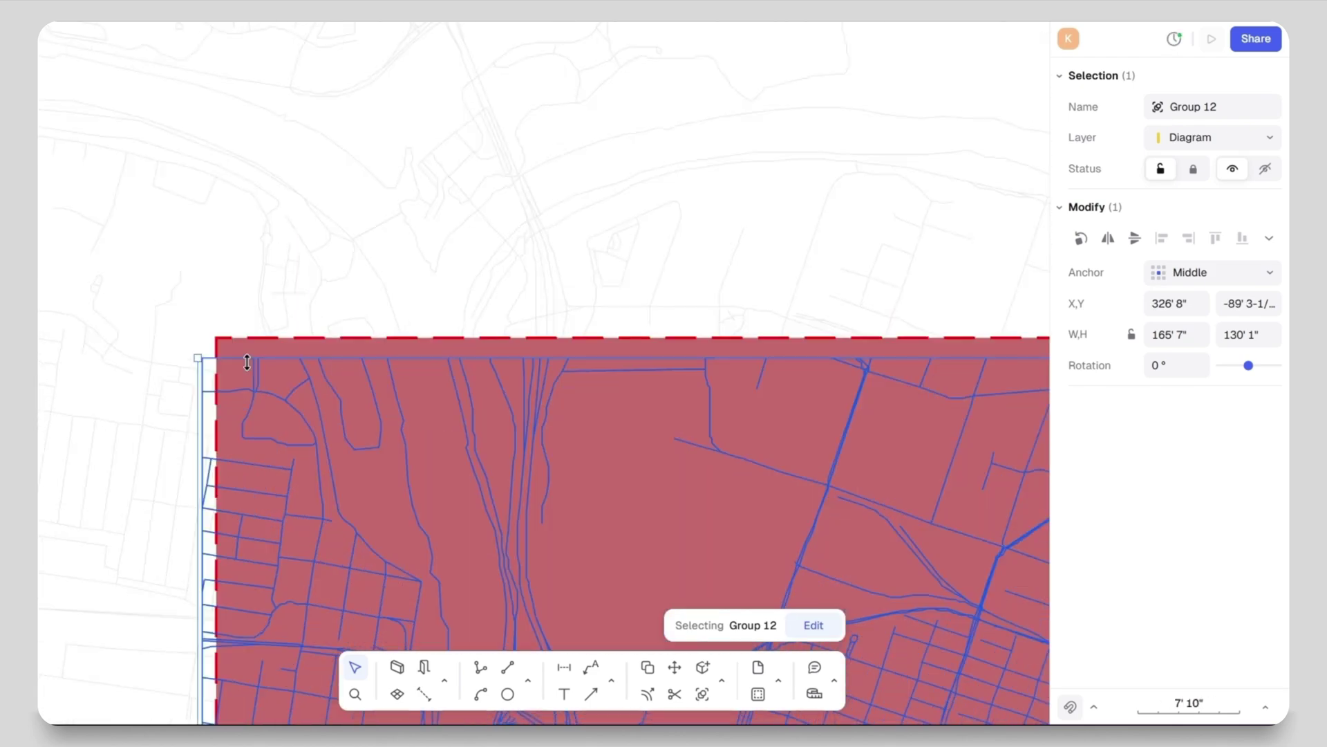
scroll(253, 371, "up", 1)
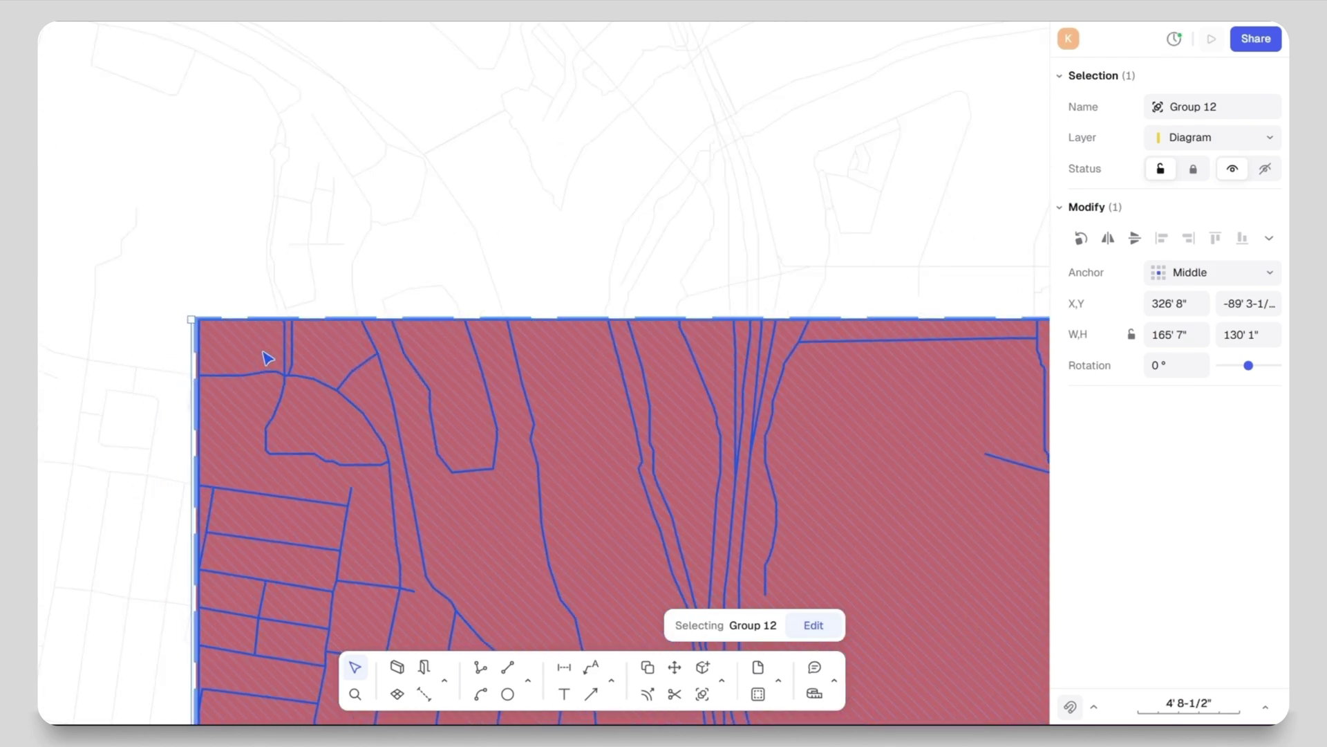
left_click_drag(266, 357, 264, 357)
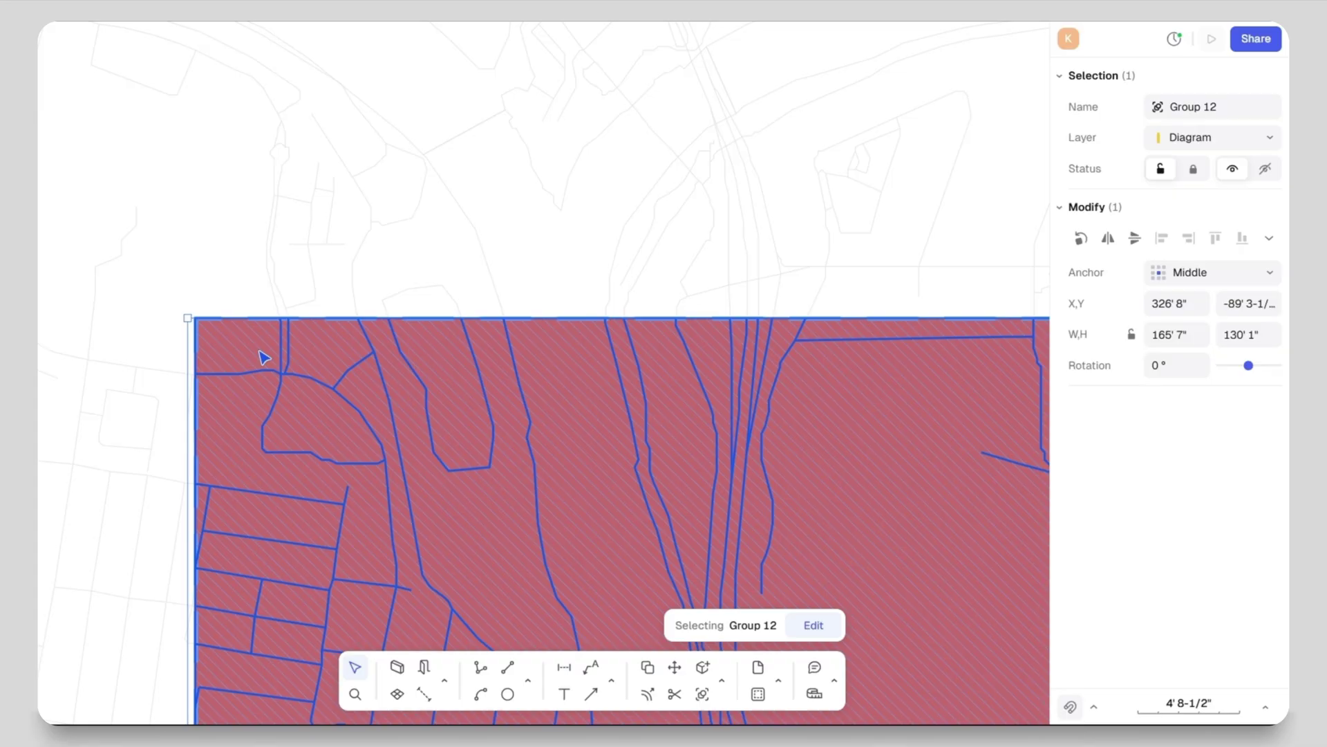
scroll(394, 281, "down", 5)
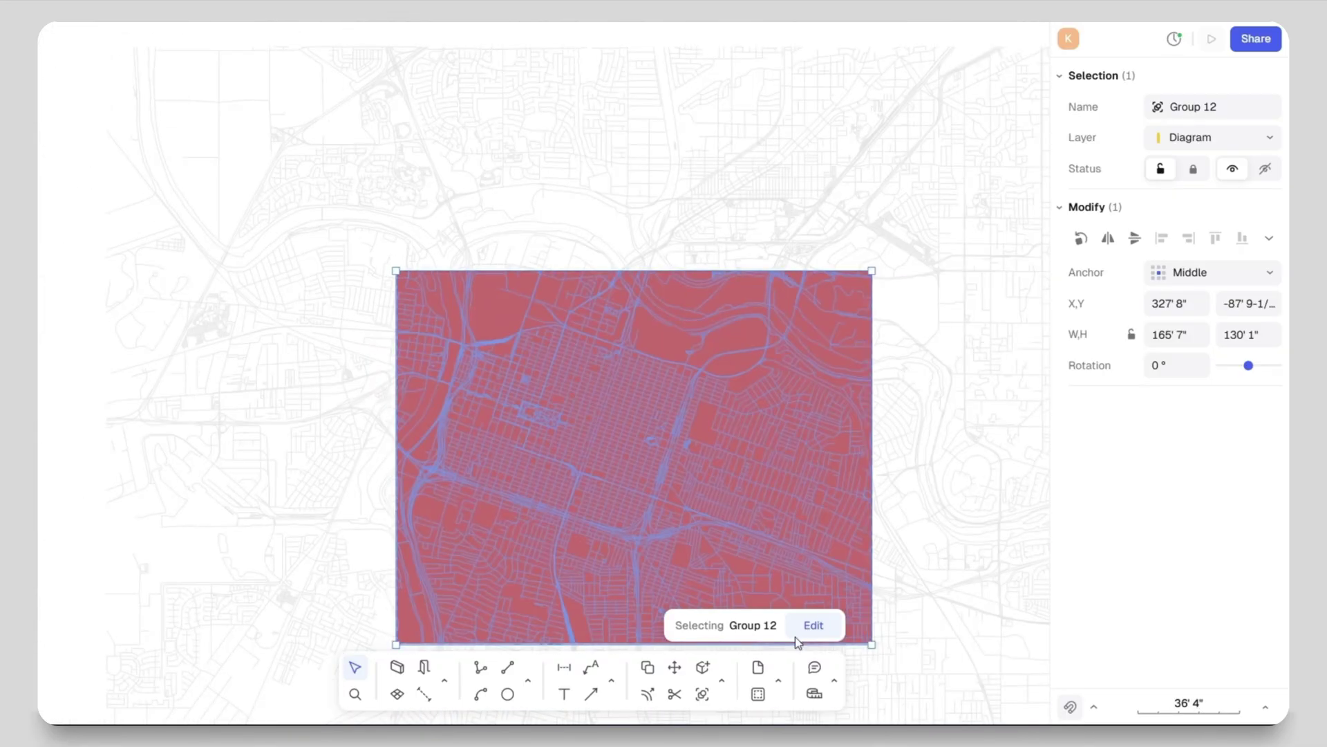
- Open the downtown map group for editing and remove its boundary outline
left_click(814, 625)
left_click(464, 280)
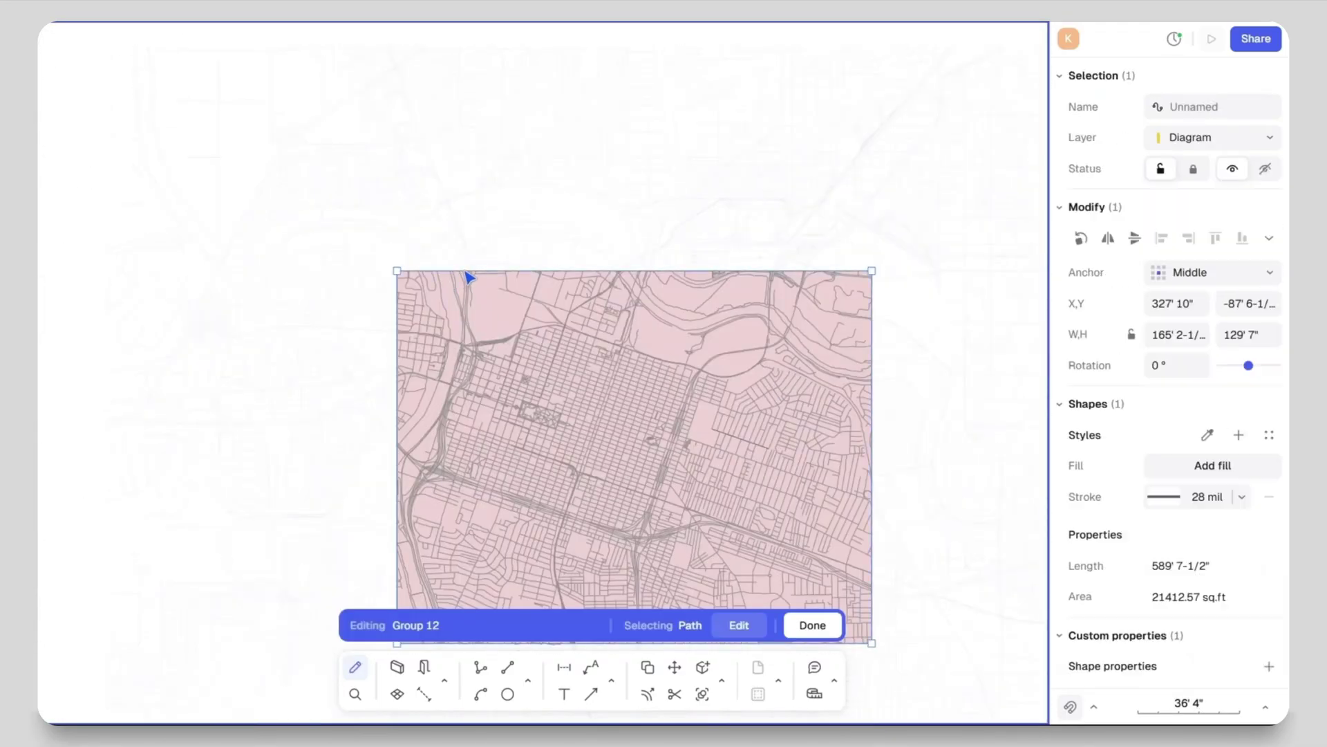
left_click(454, 234)
- Recolour the strokes of all street paths inside the downtown group near-white and finish editing the group
scroll(451, 222, "down", 3)
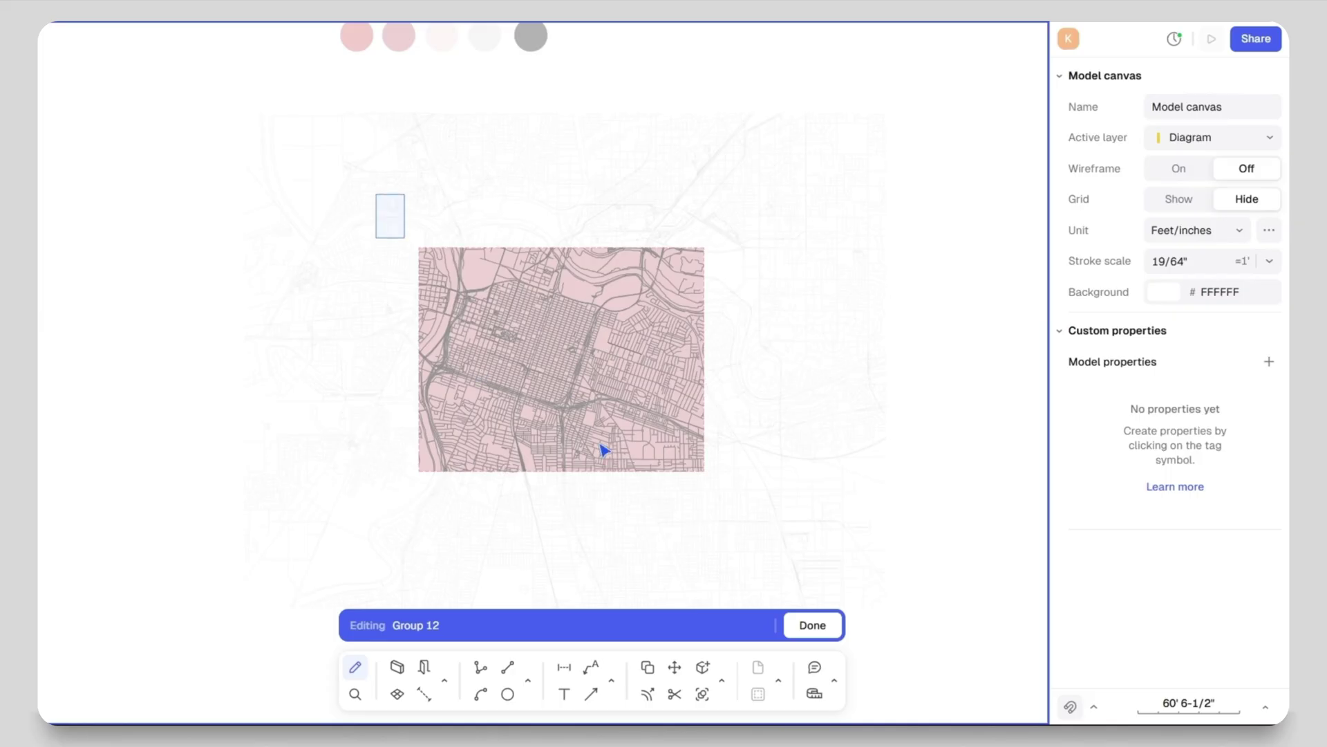
left_click_drag(664, 477, 780, 517)
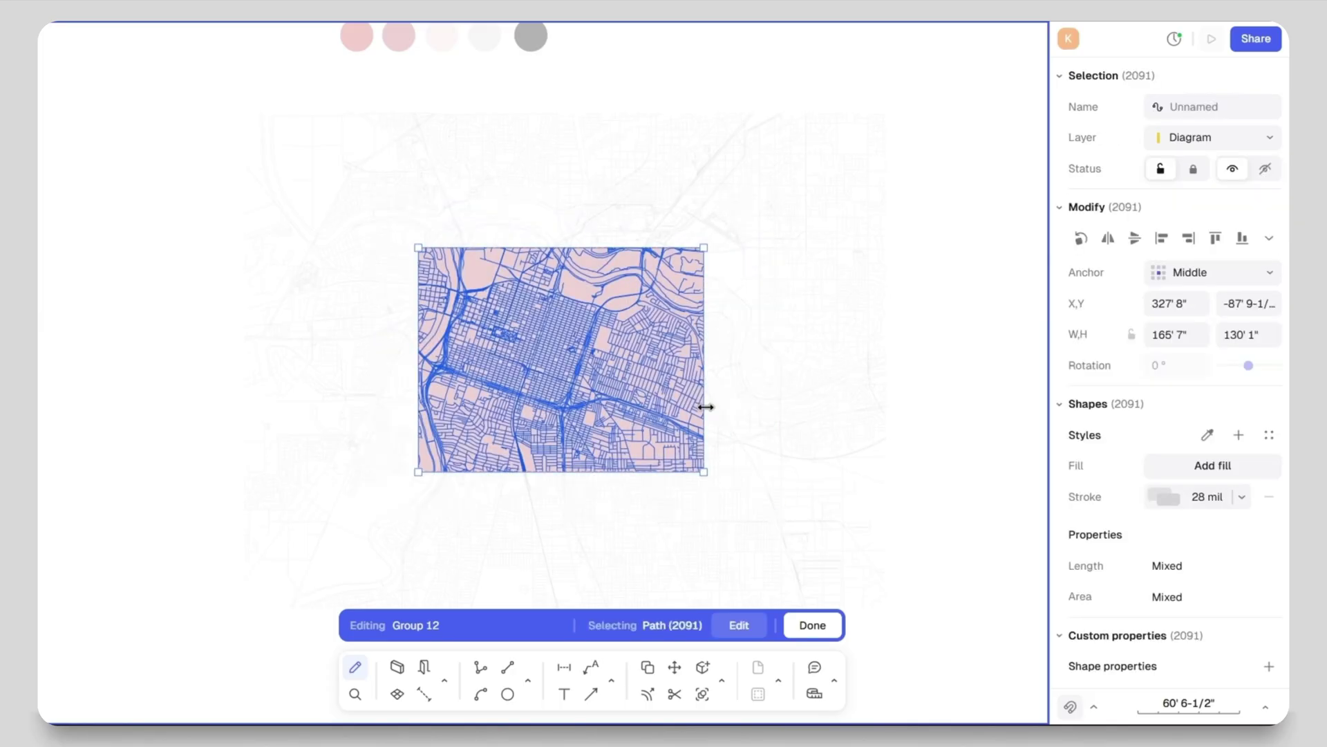
left_click(1169, 499)
left_click(836, 360)
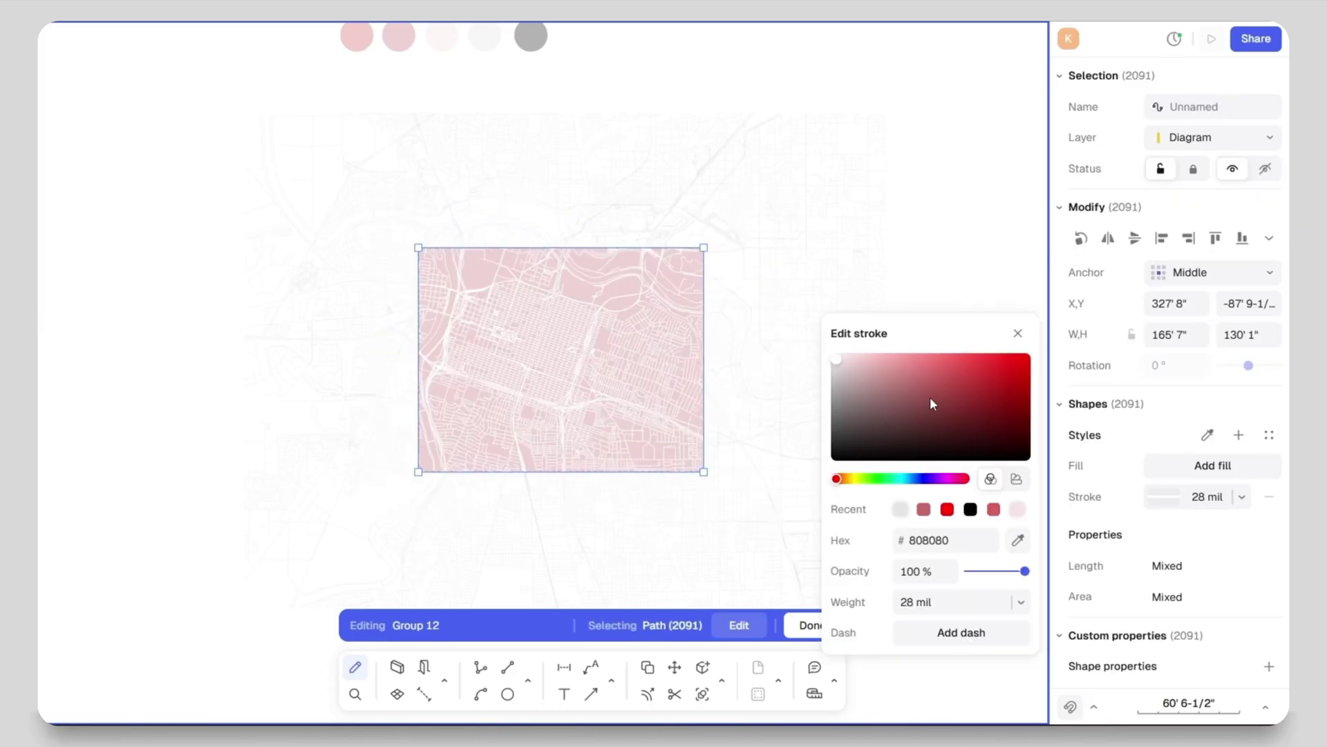
left_click(1018, 337)
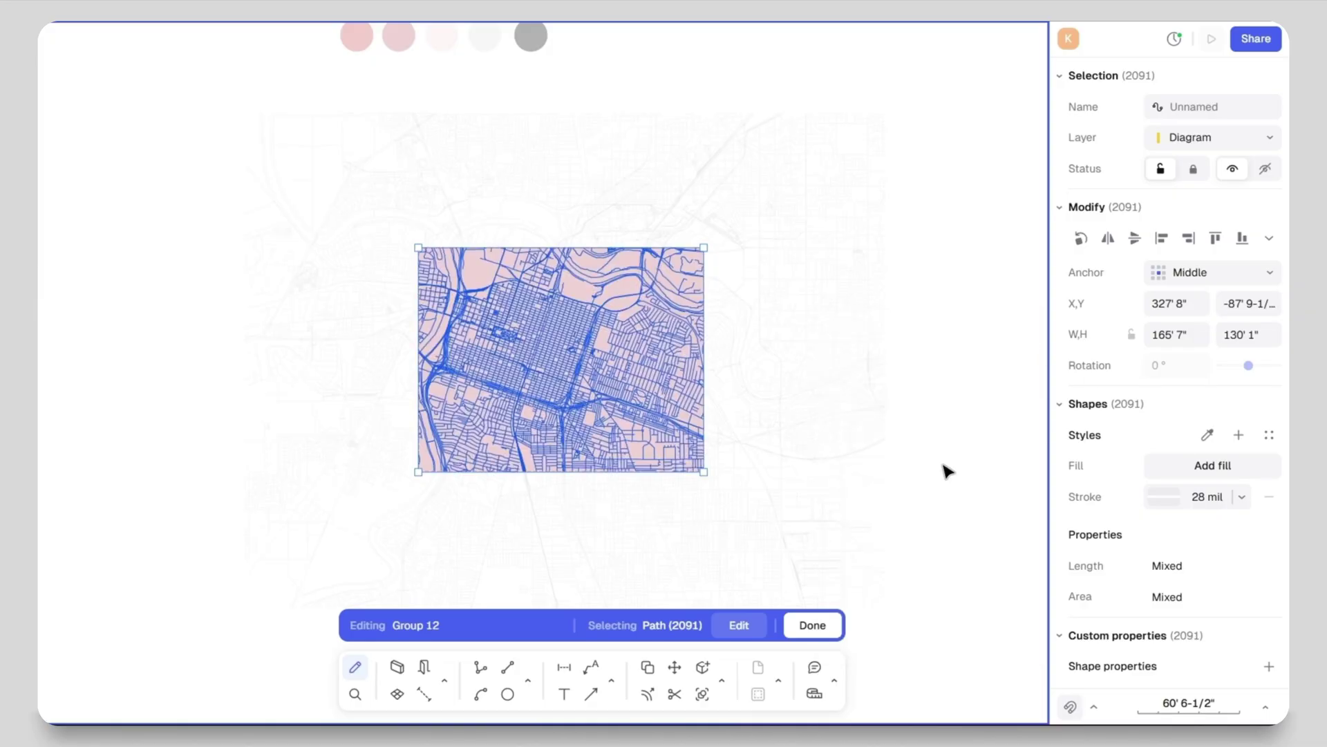
left_click(810, 625)
left_click(972, 519)
scroll(553, 343, "up", 3)
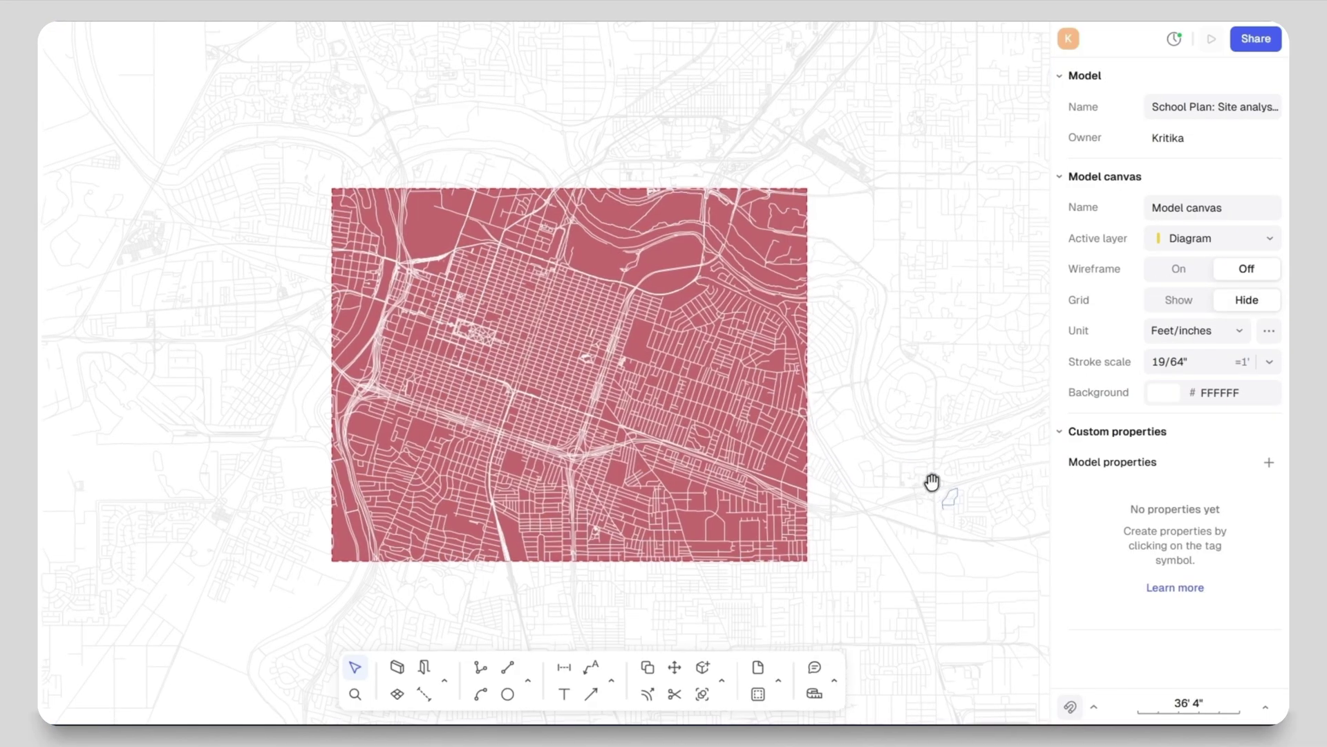
- Move the grey city map together with the highlighted downtown area onto the A1.1 sheet
scroll(931, 474, "down", 3)
scroll(864, 329, "down", 5)
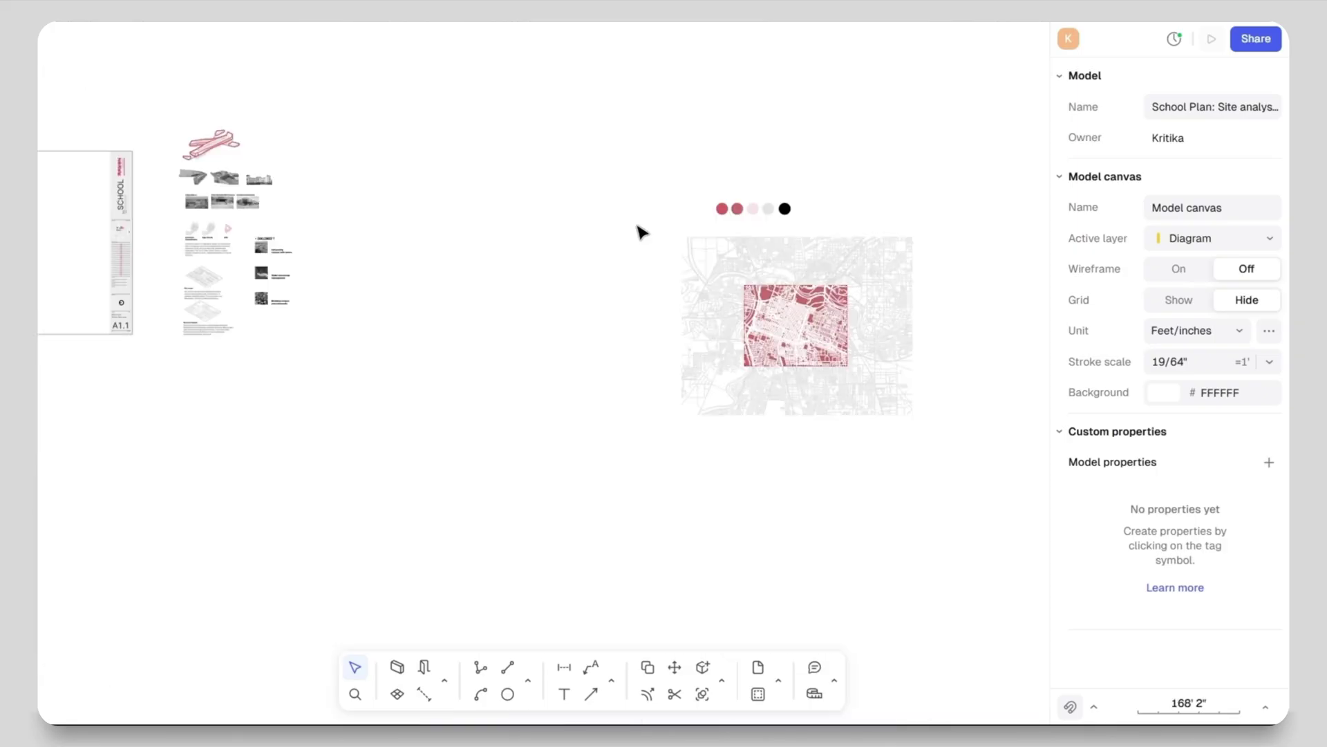
left_click_drag(637, 228, 967, 456)
scroll(968, 452, "down", 2)
left_click_drag(892, 377, 410, 327)
scroll(387, 318, "up", 5)
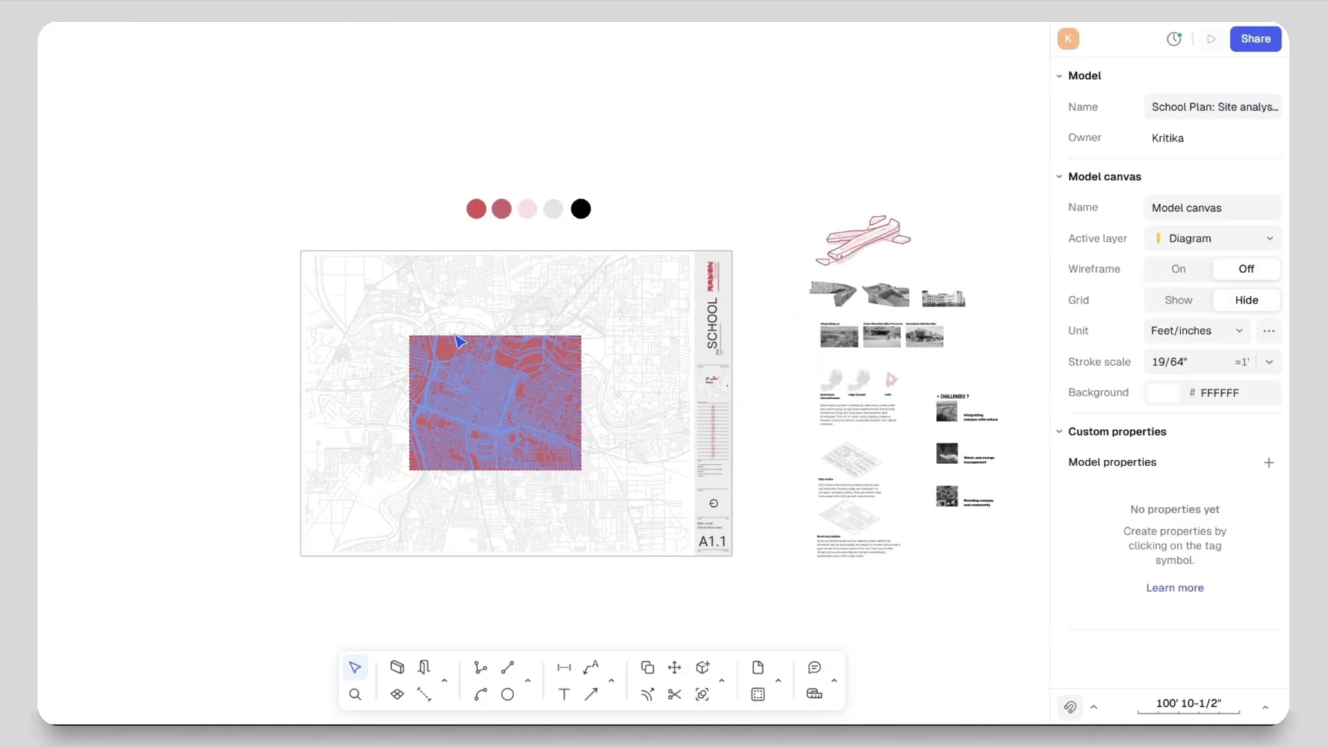
- Lighten the fill of the downtown rectangle on the sheet to the pink E4A8A9
scroll(434, 334, "up", 10)
left_click(267, 364)
scroll(356, 326, "down", 7)
scroll(350, 326, "down", 3)
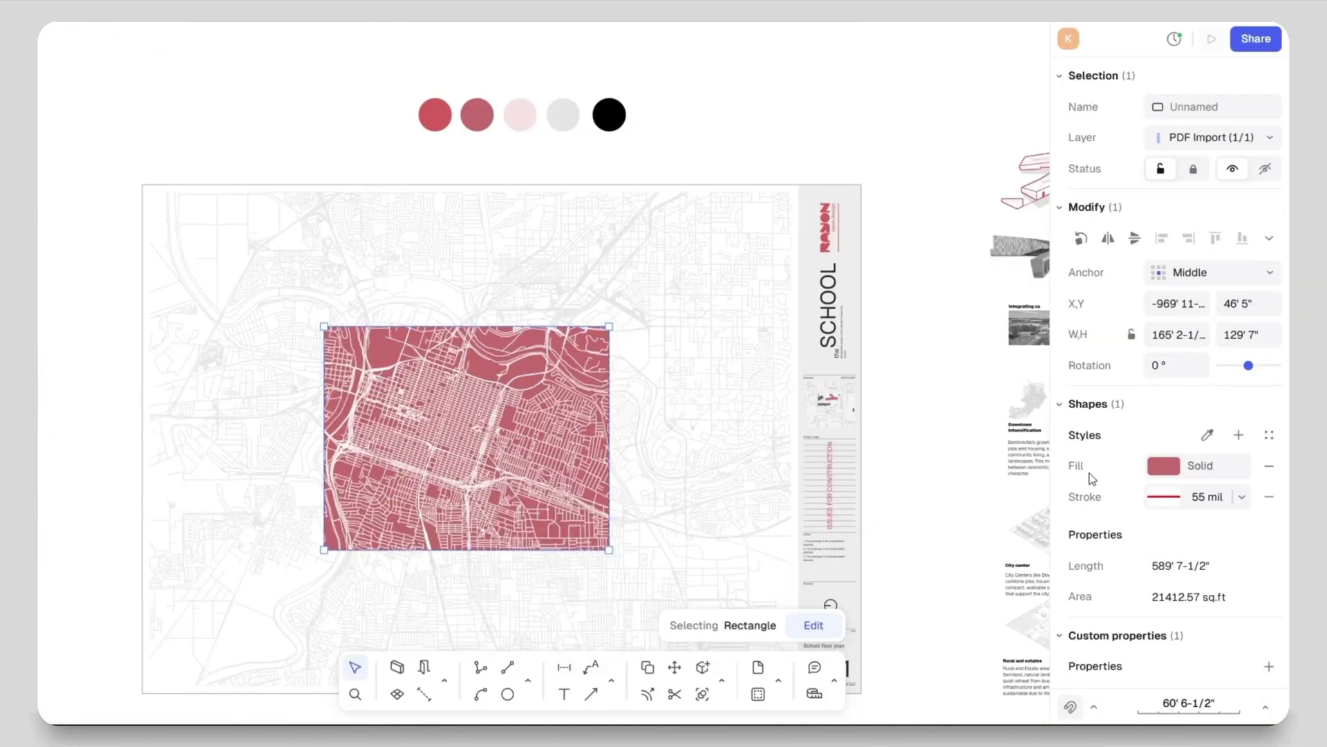
left_click(1164, 465)
left_click(1017, 557)
left_click(523, 122)
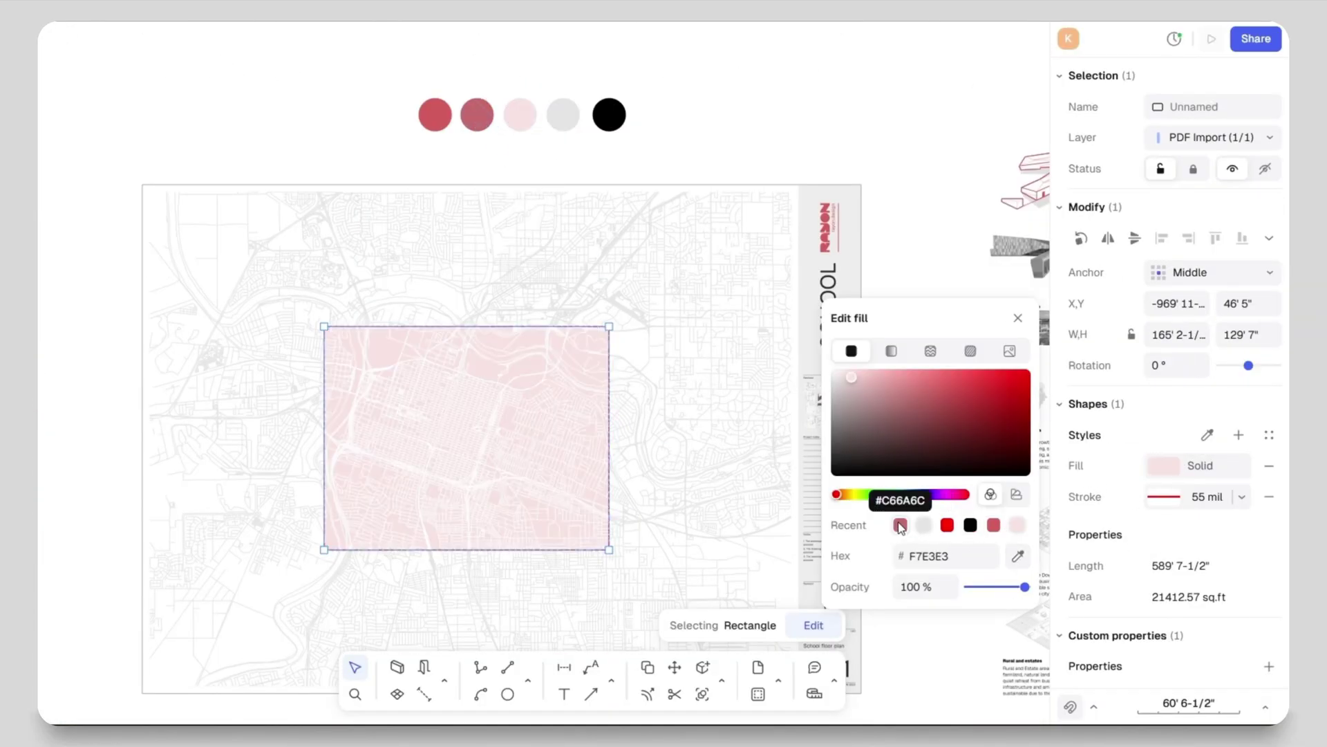
left_click(901, 525)
left_click(1019, 318)
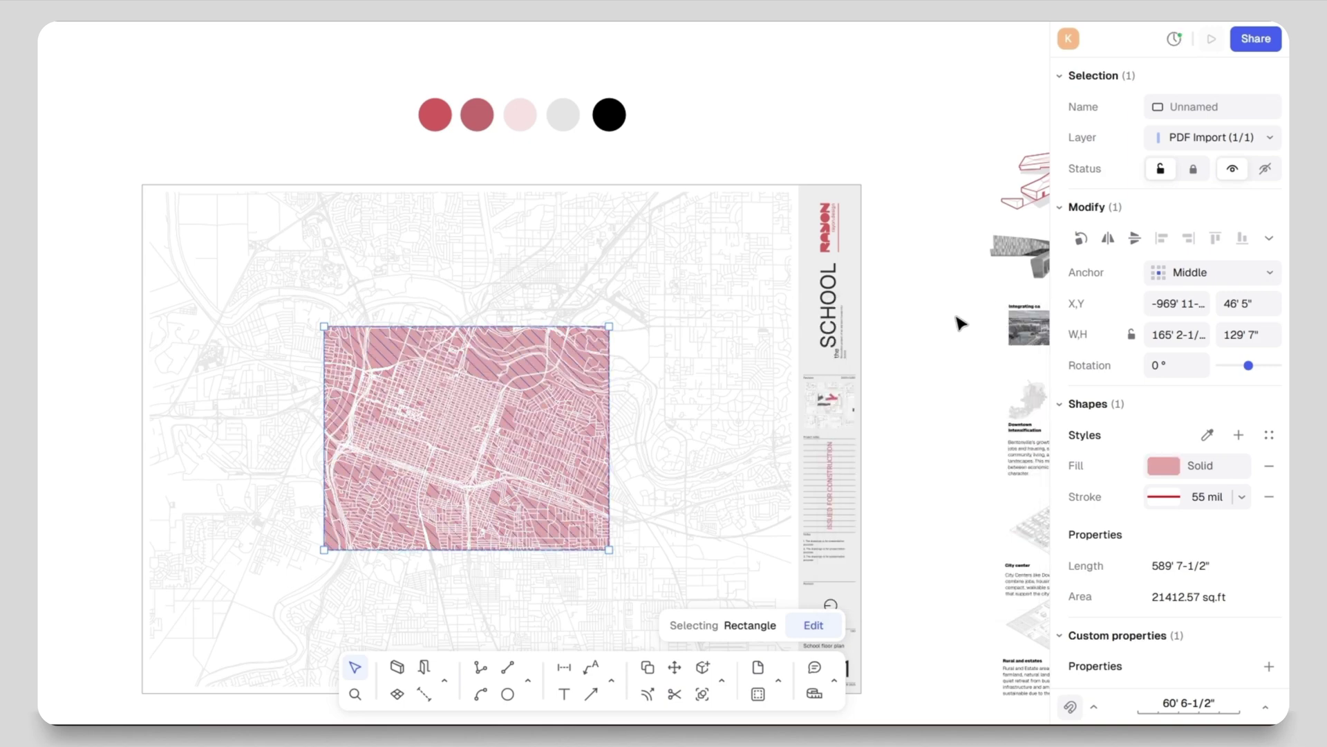
left_click(956, 320)
- Draw a larger rectangle about 283' 5" by 205' 11" around the downtown rectangle on the sheet
scroll(957, 320, "down", 2)
left_click(529, 679)
left_click(578, 613)
left_click(206, 133)
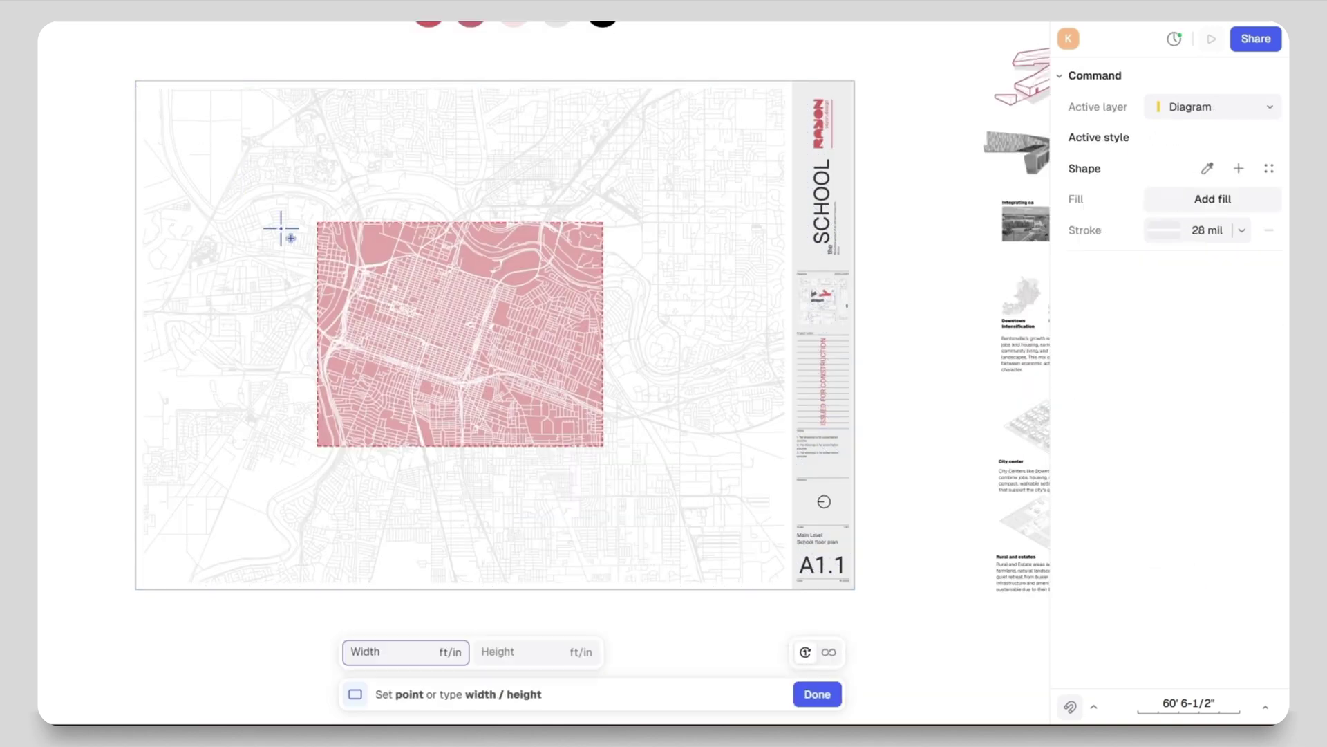
left_click(708, 504)
- Fill the larger rectangle with the recent pink E4A8A9 at 20% opacity and remove its stroke
left_click(1163, 468)
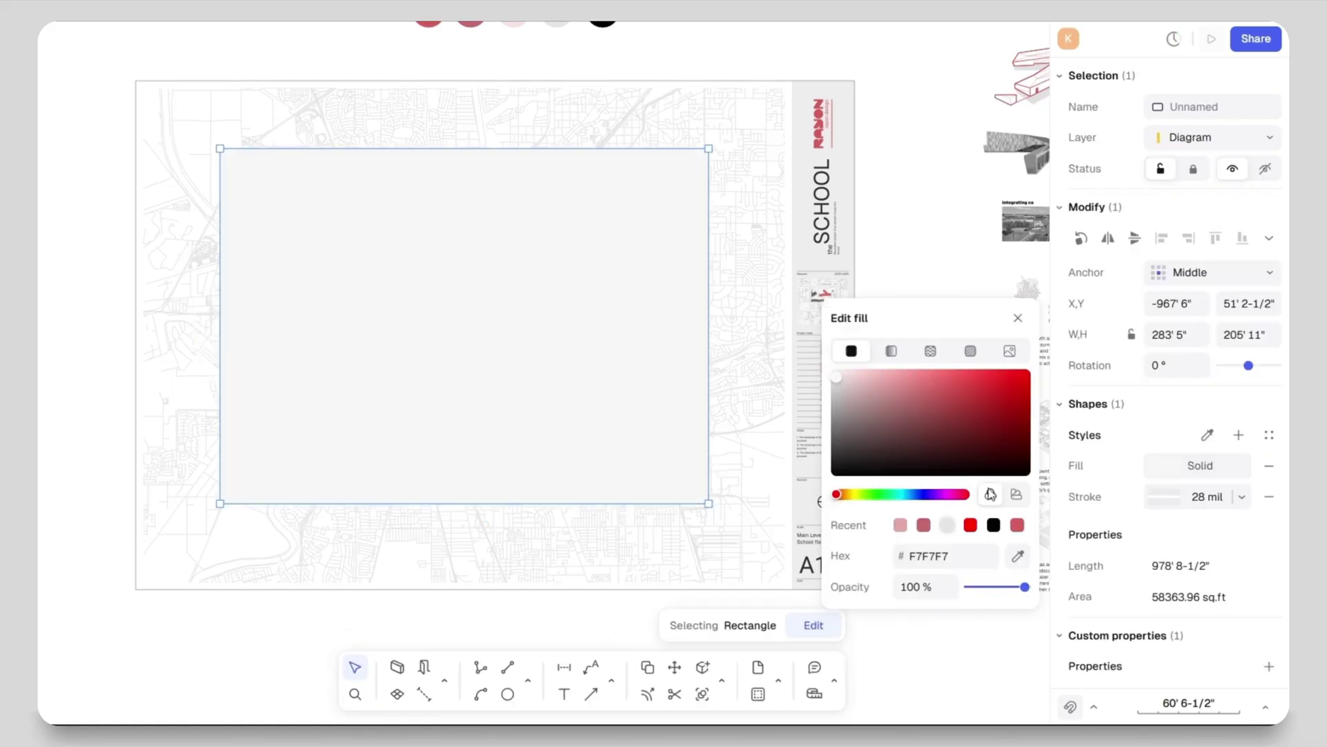
left_click(901, 526)
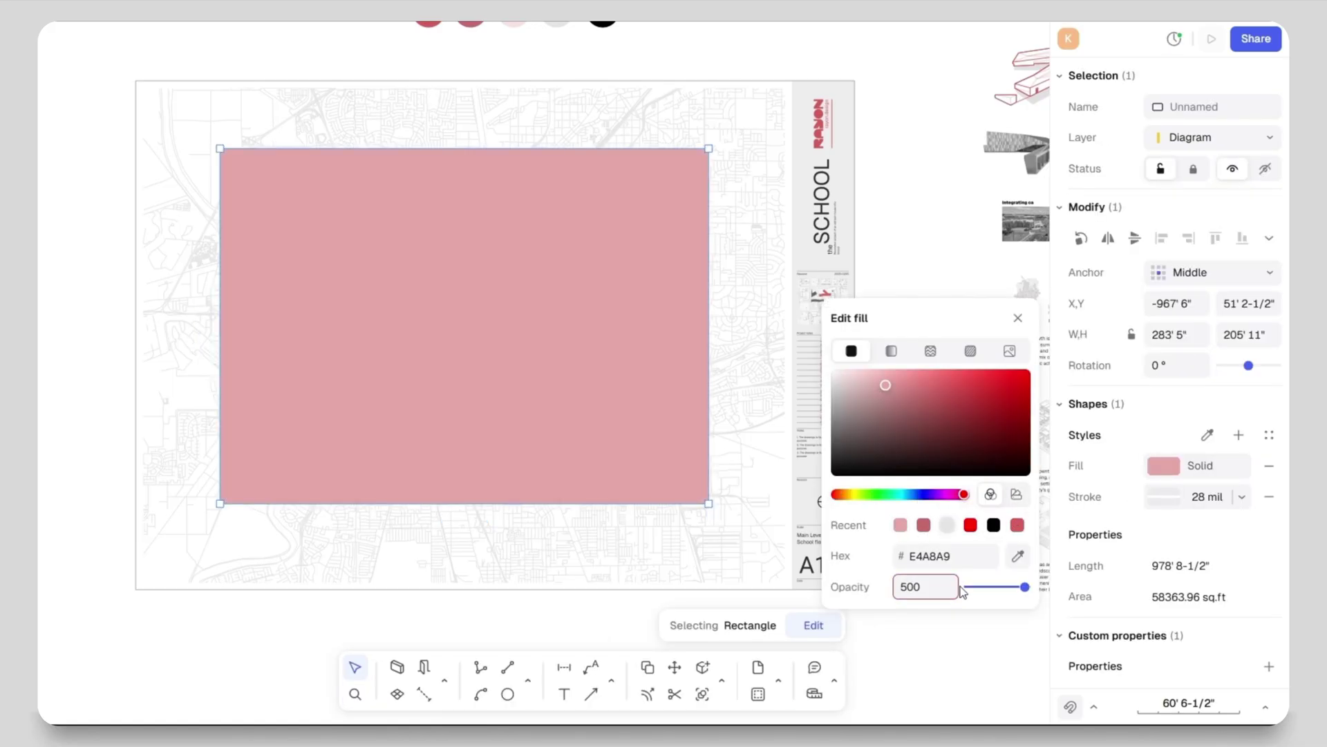
key("Return")
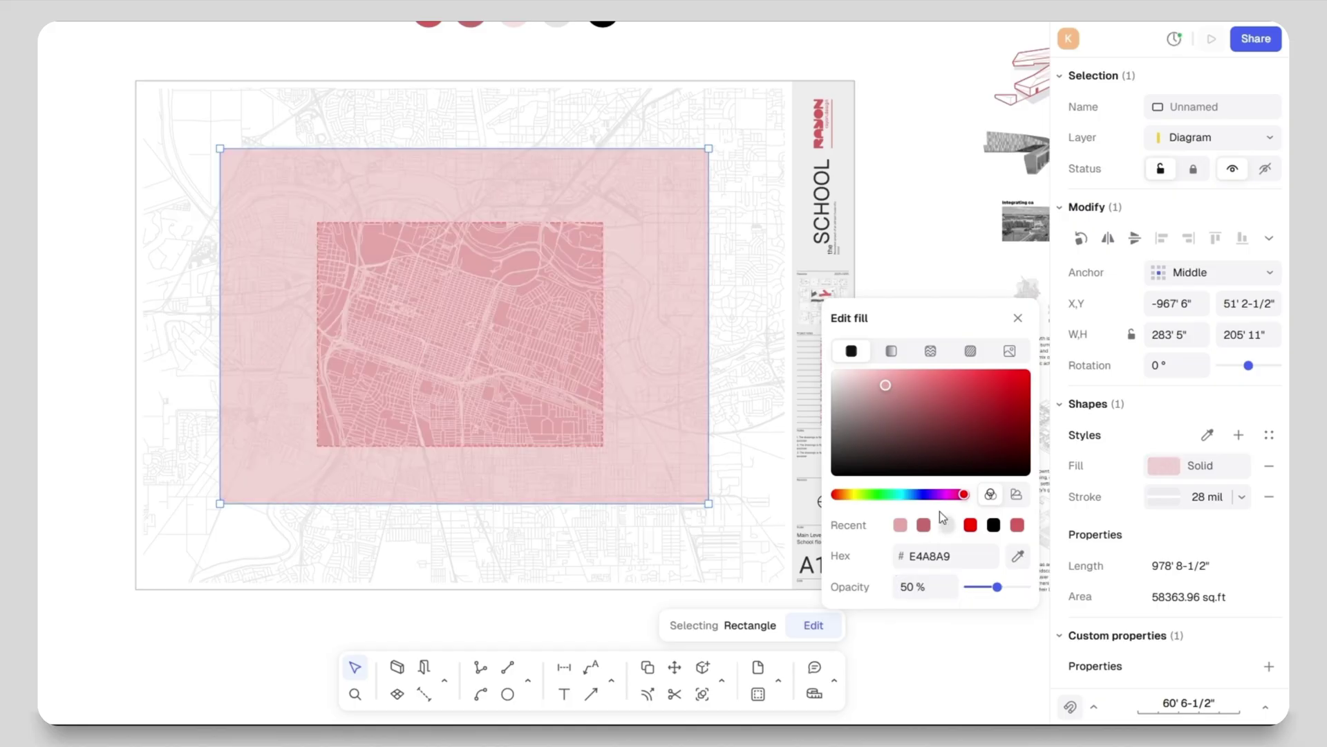
left_click(930, 587)
type("20")
key("Return")
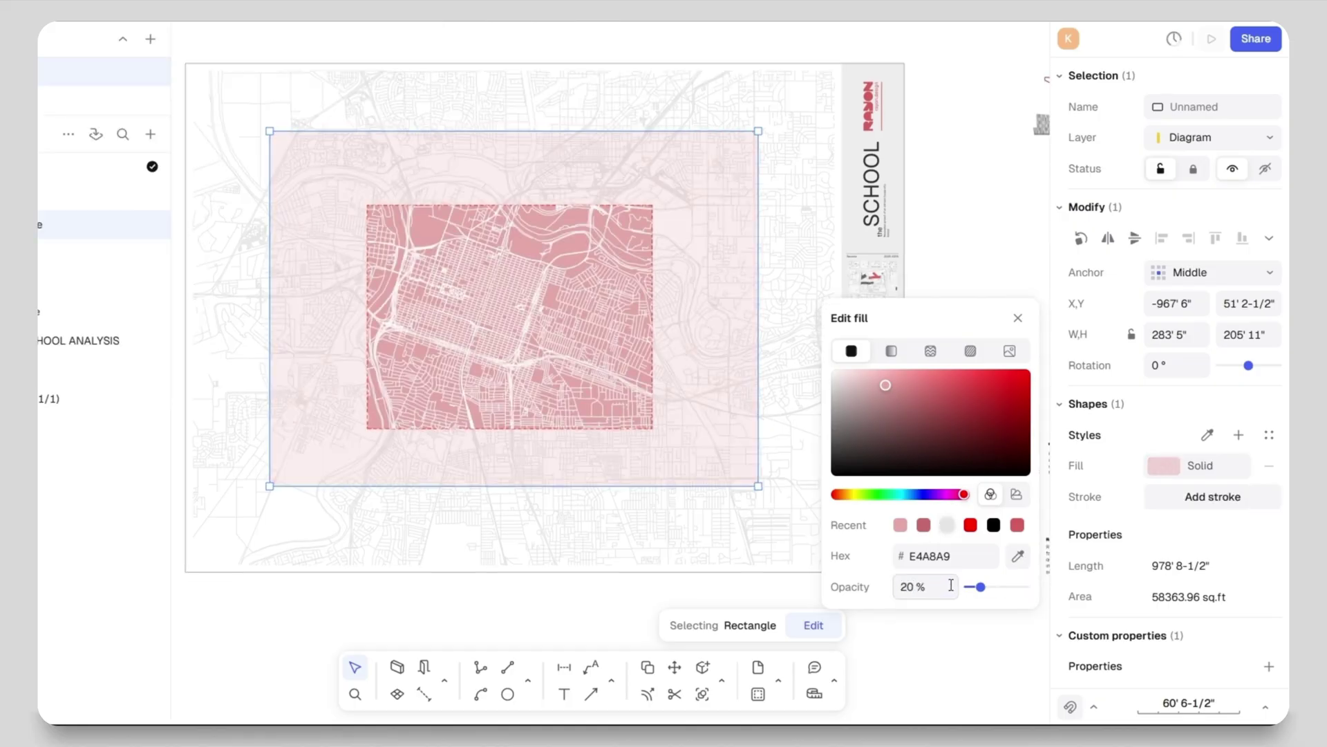
left_click(988, 211)
left_click(986, 213)
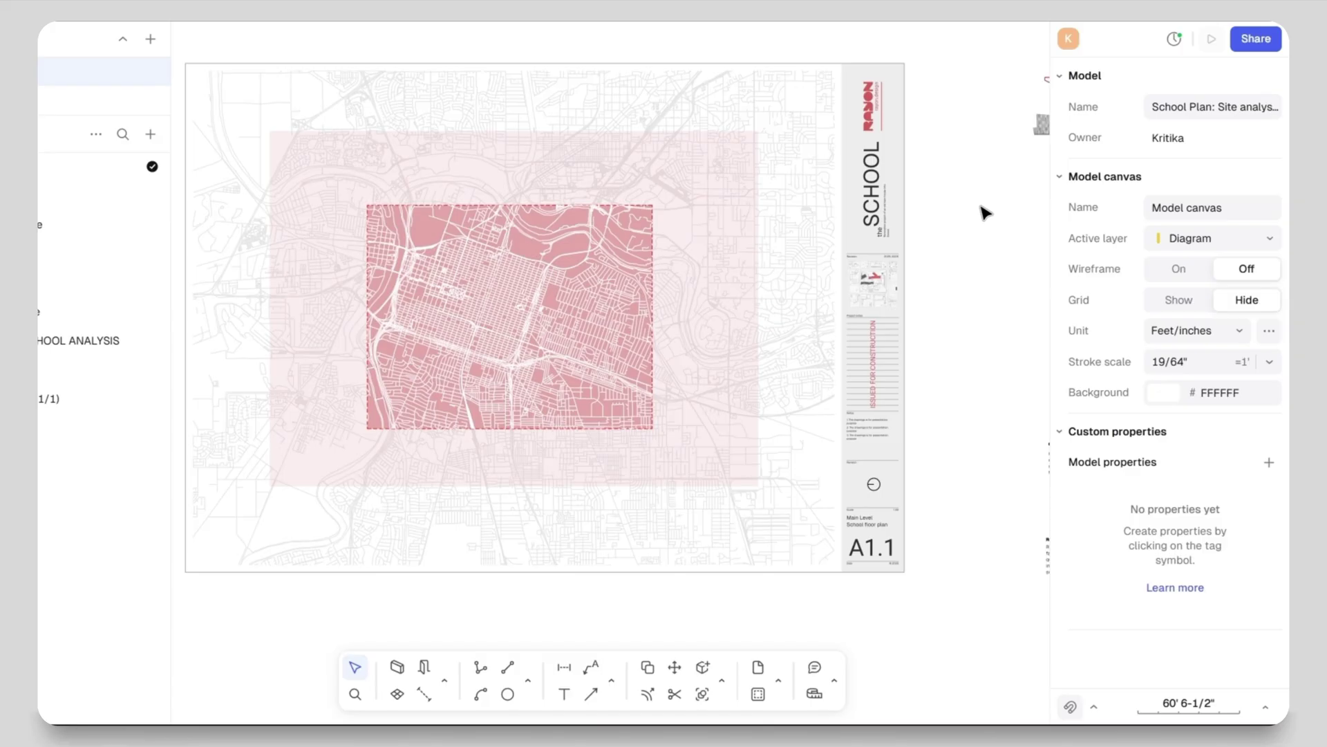
- Extend the lower edge of the large pale pink rectangle slightly downward
scroll(985, 213, "down", 3)
middle_click_drag(980, 205, 894, 306)
scroll(615, 397, "up", 3)
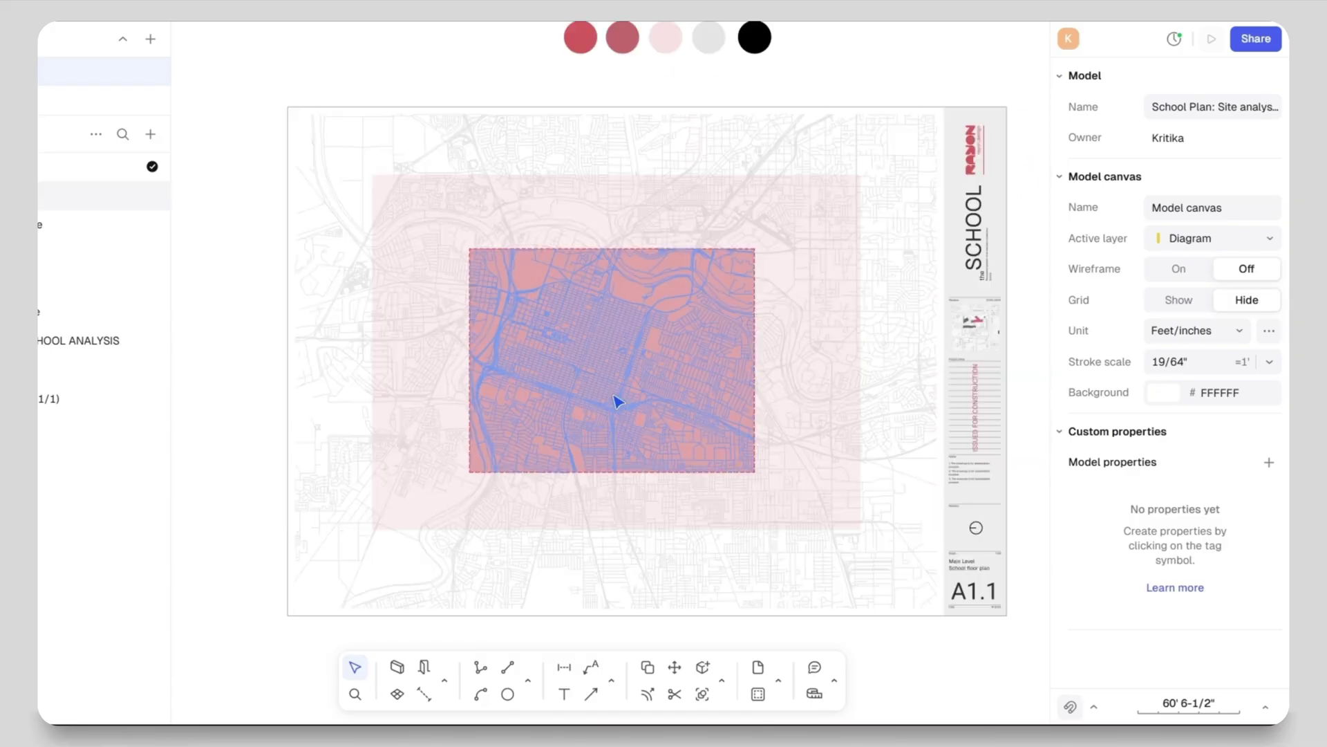
left_click(407, 213)
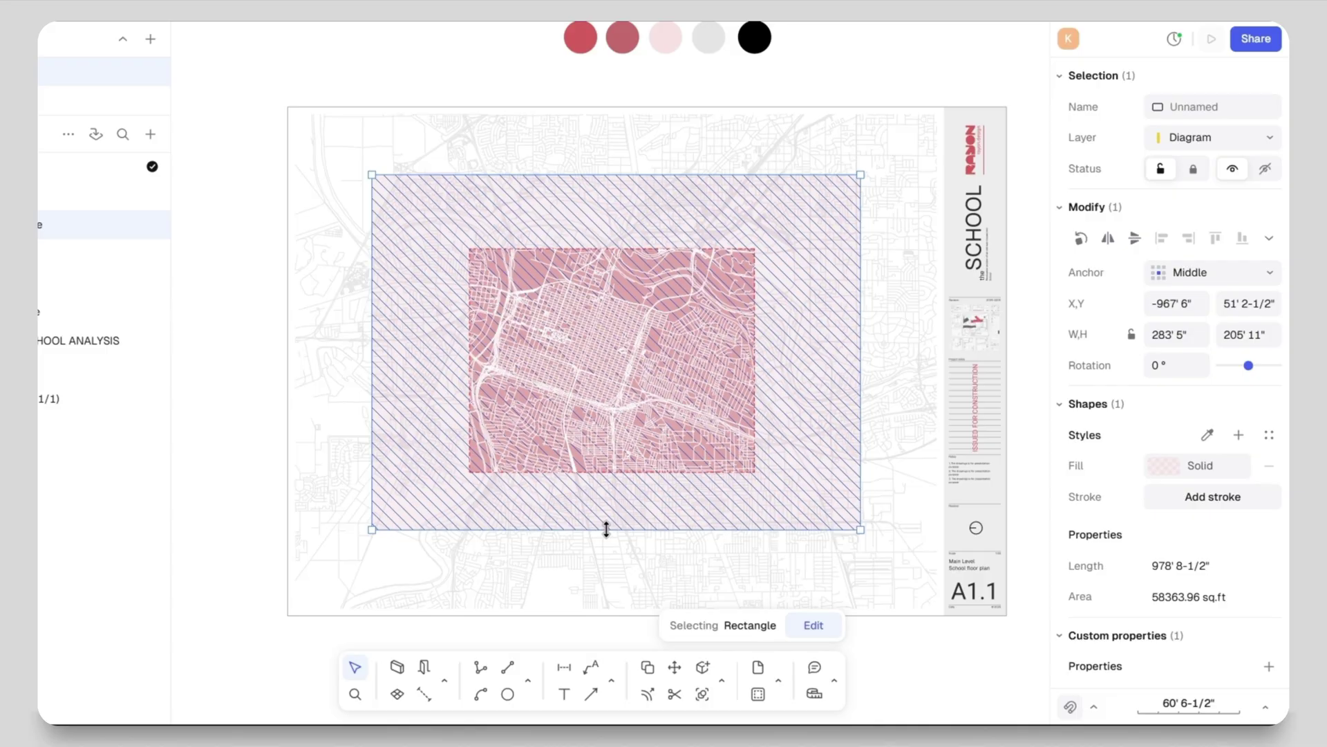
left_click_drag(607, 529, 605, 545)
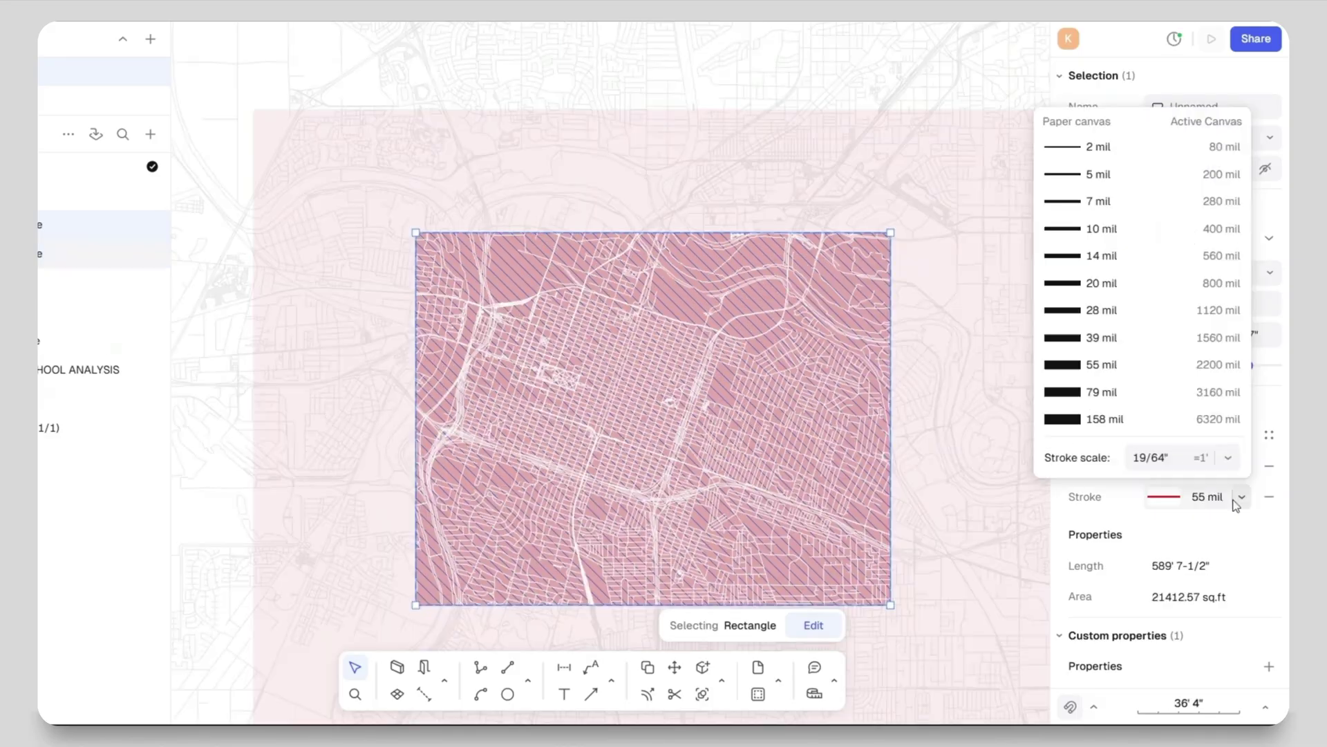
- Set the stroke scale to 3/32" = 1' from the downtown rectangle's stroke options
left_click(1228, 458)
left_click(1154, 424)
left_click(1229, 458)
left_click(1150, 318)
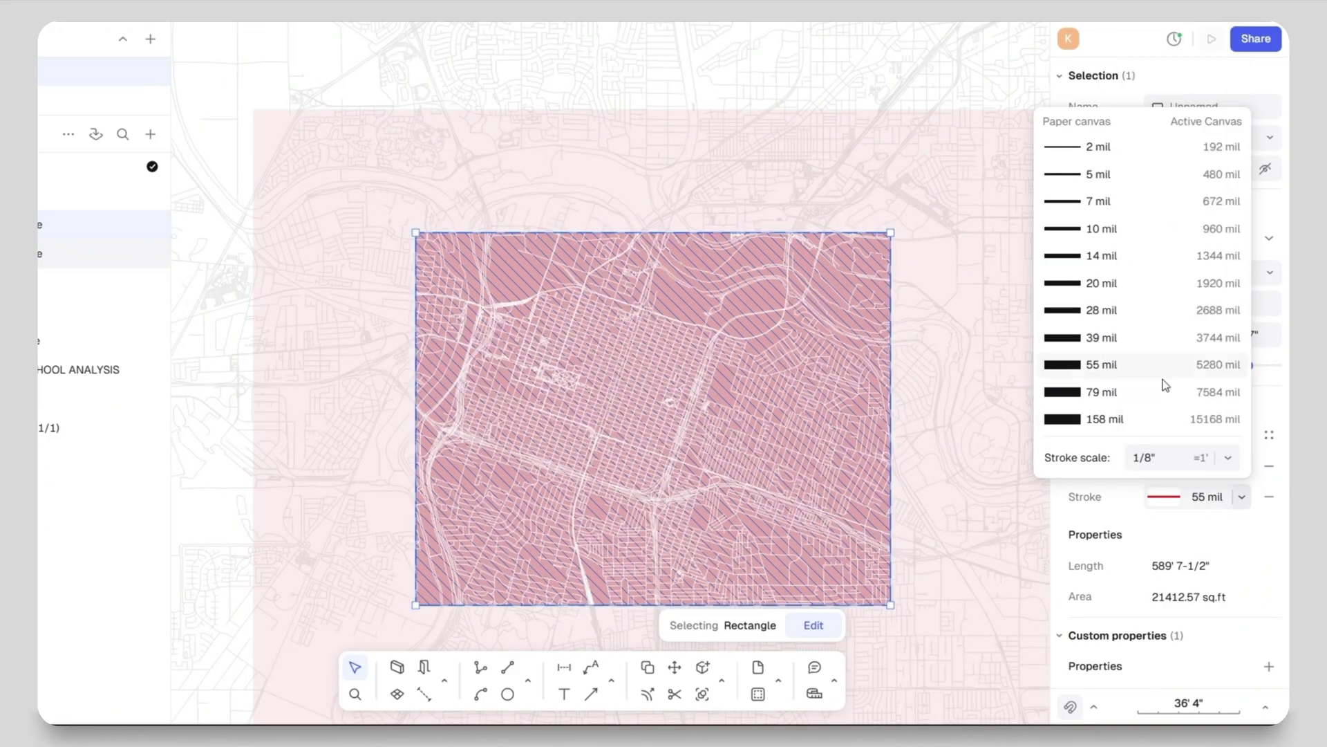
left_click(1227, 457)
left_click(1154, 345)
- Set the downtown rectangle's stroke dash to 0.2 and its weight to 79 mil
left_click(1168, 497)
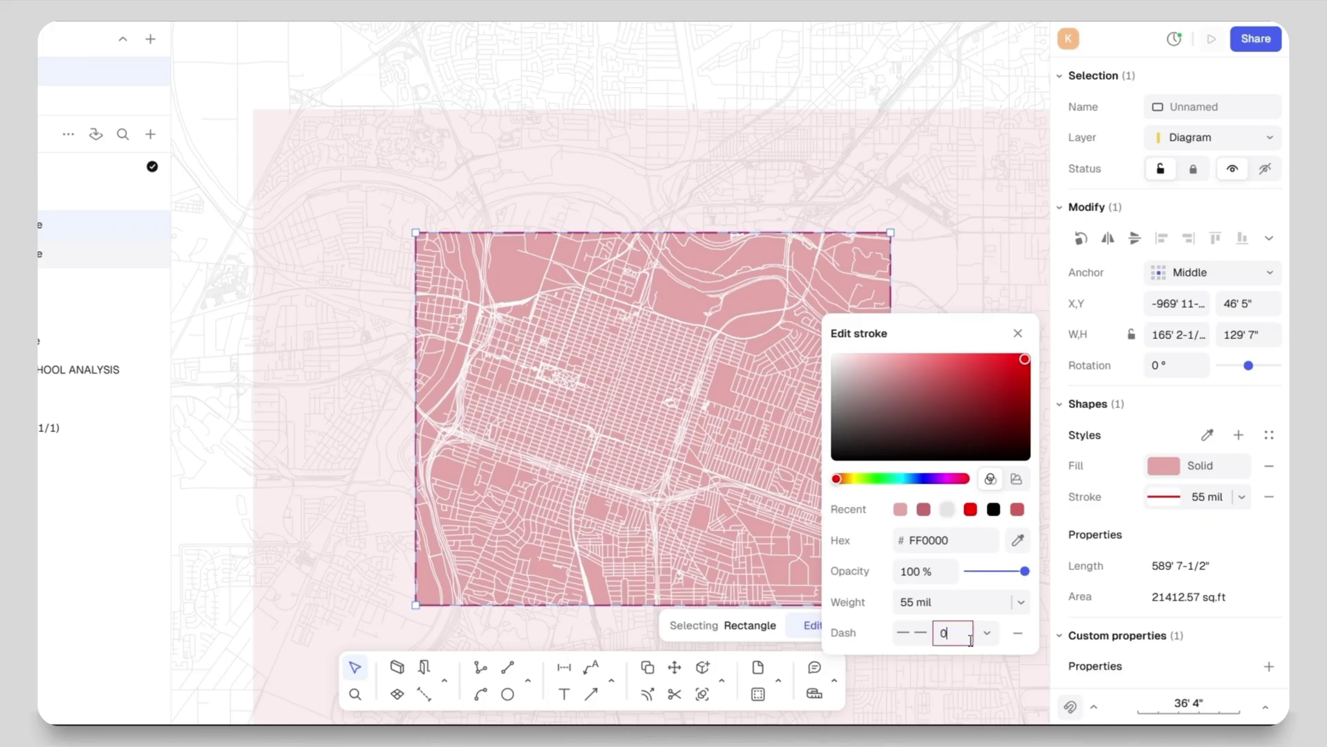
type(".2")
key("Return")
left_click(1243, 497)
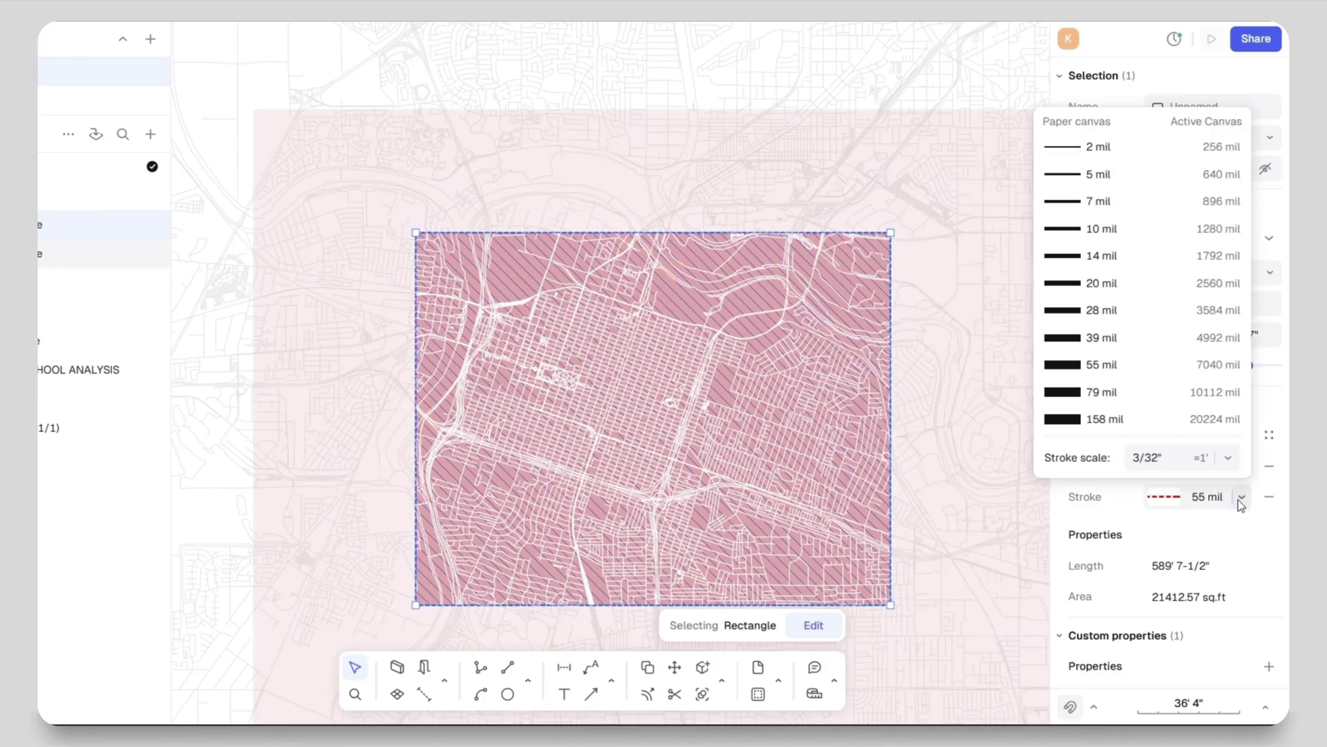
left_click(1076, 393)
scroll(616, 209, "down", 5)
left_click(262, 305)
- Paste a copy of the dashed downtown rectangle and line its upper-left corner up with the original
scroll(564, 242, "up", 8)
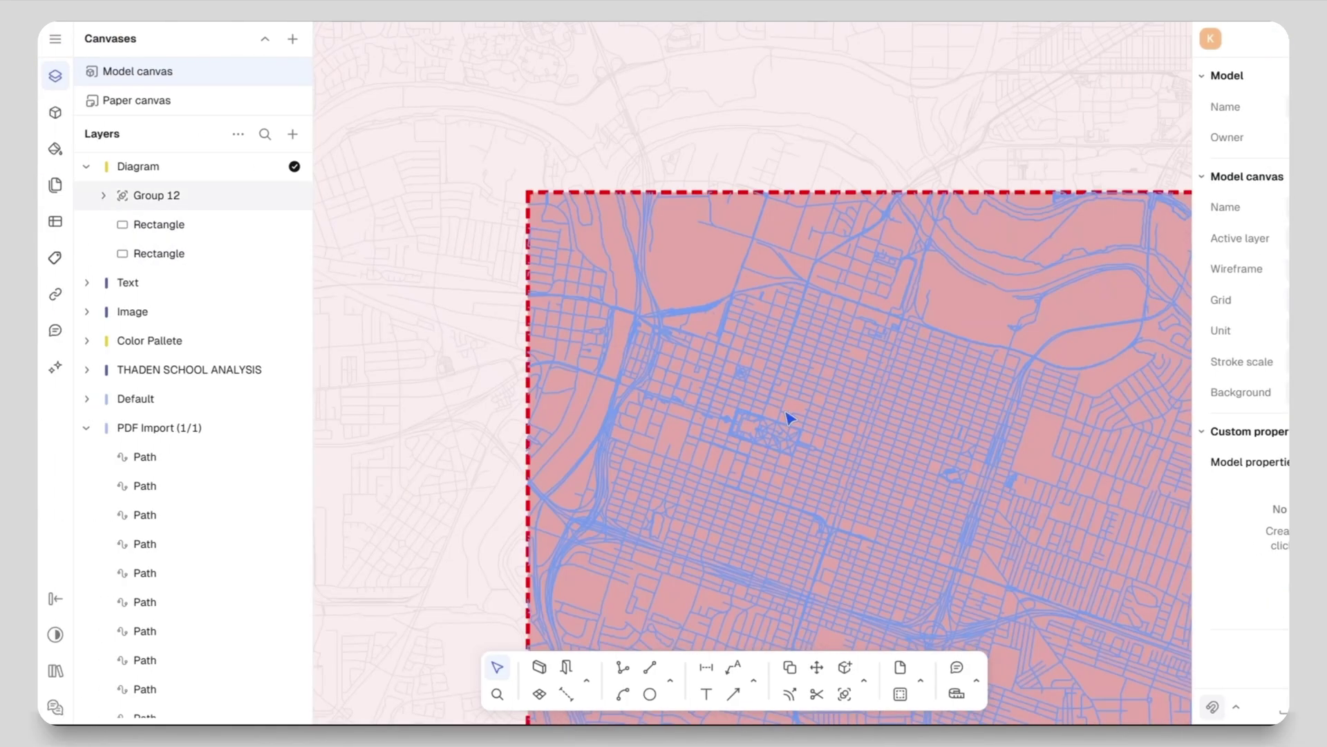
scroll(714, 343, "up", 5)
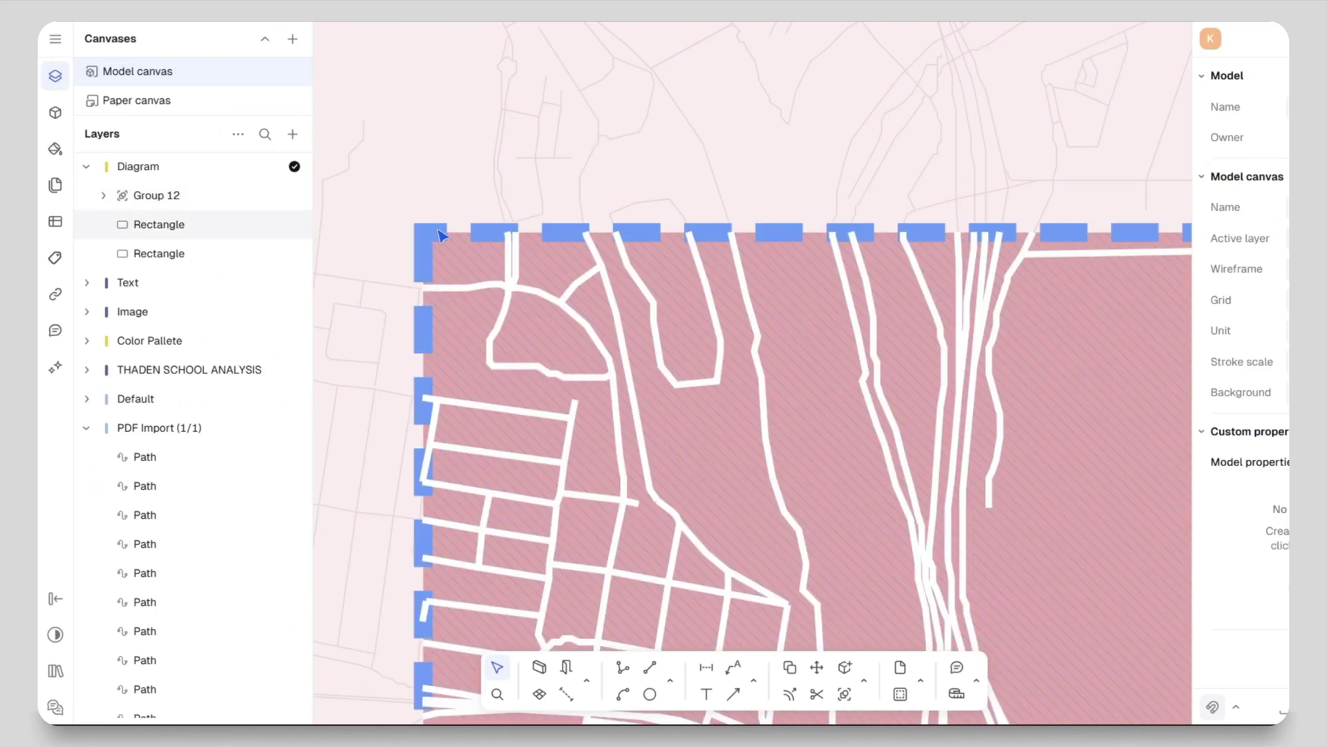
left_click(441, 237)
scroll(428, 238, "down", 5)
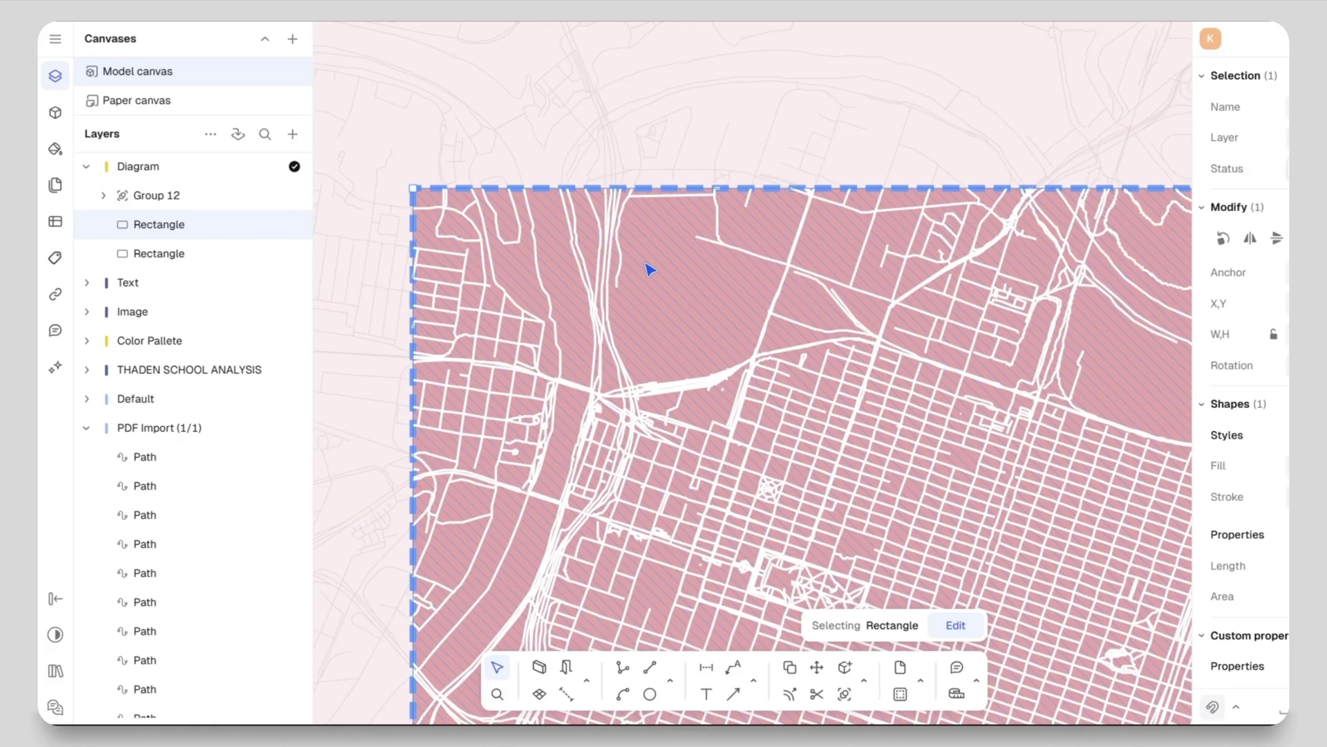
key("ctrl+v")
scroll(434, 191, "up", 5)
left_click_drag(466, 259, 446, 236)
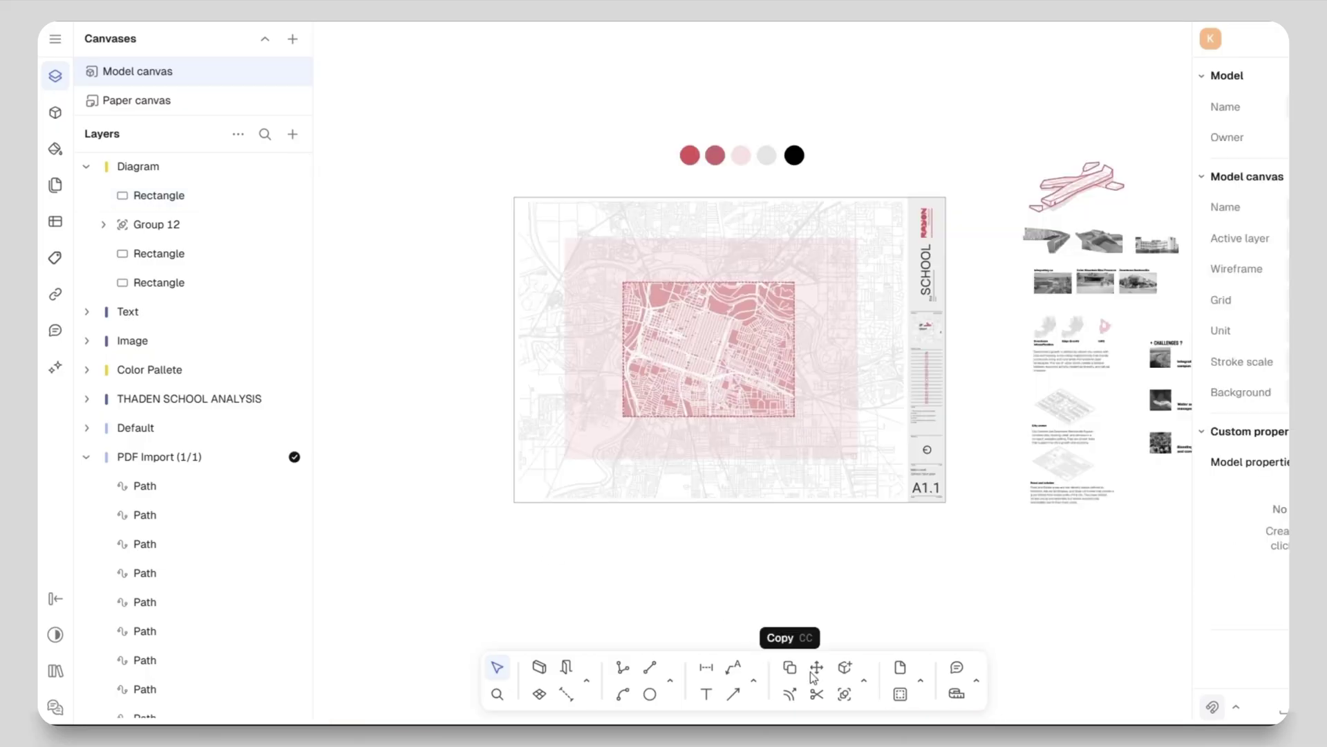
- Bucket-fill four separate city blocks on the downtown map with a solid darker rose and no stroke
left_click(864, 681)
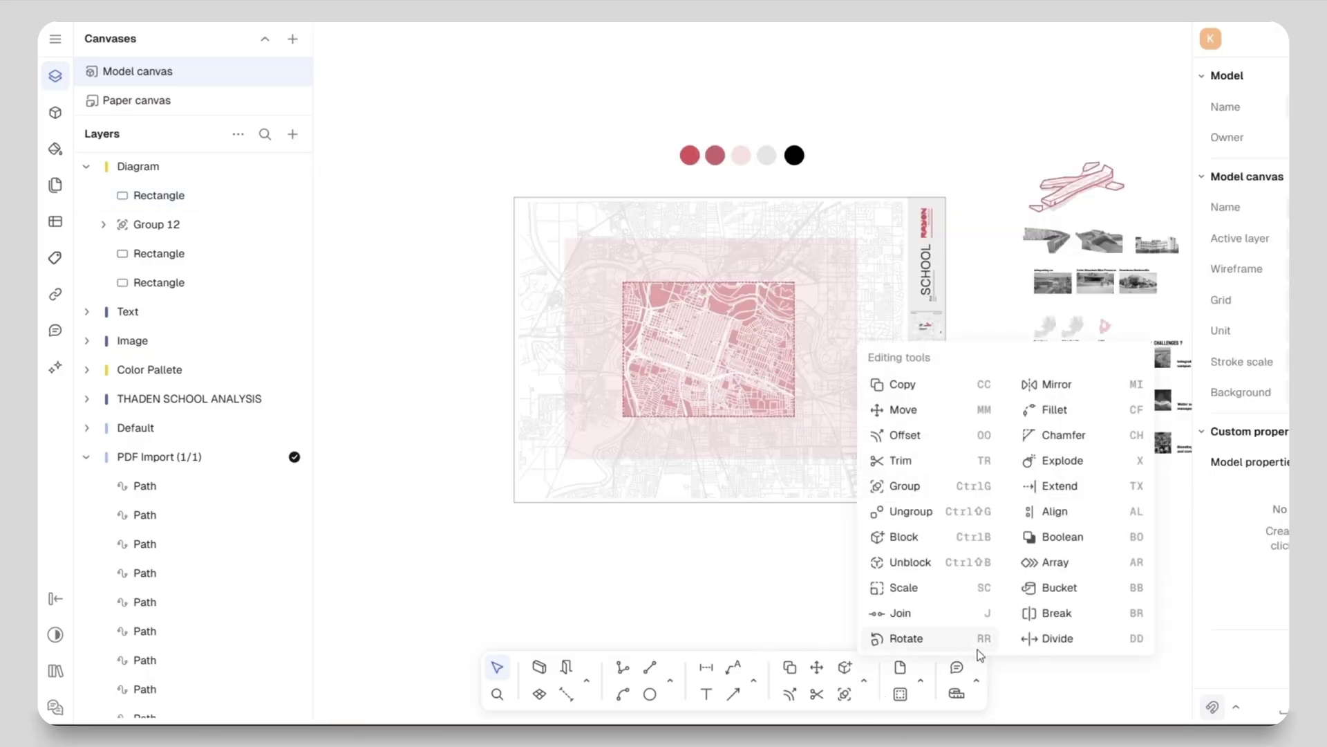
left_click(1048, 588)
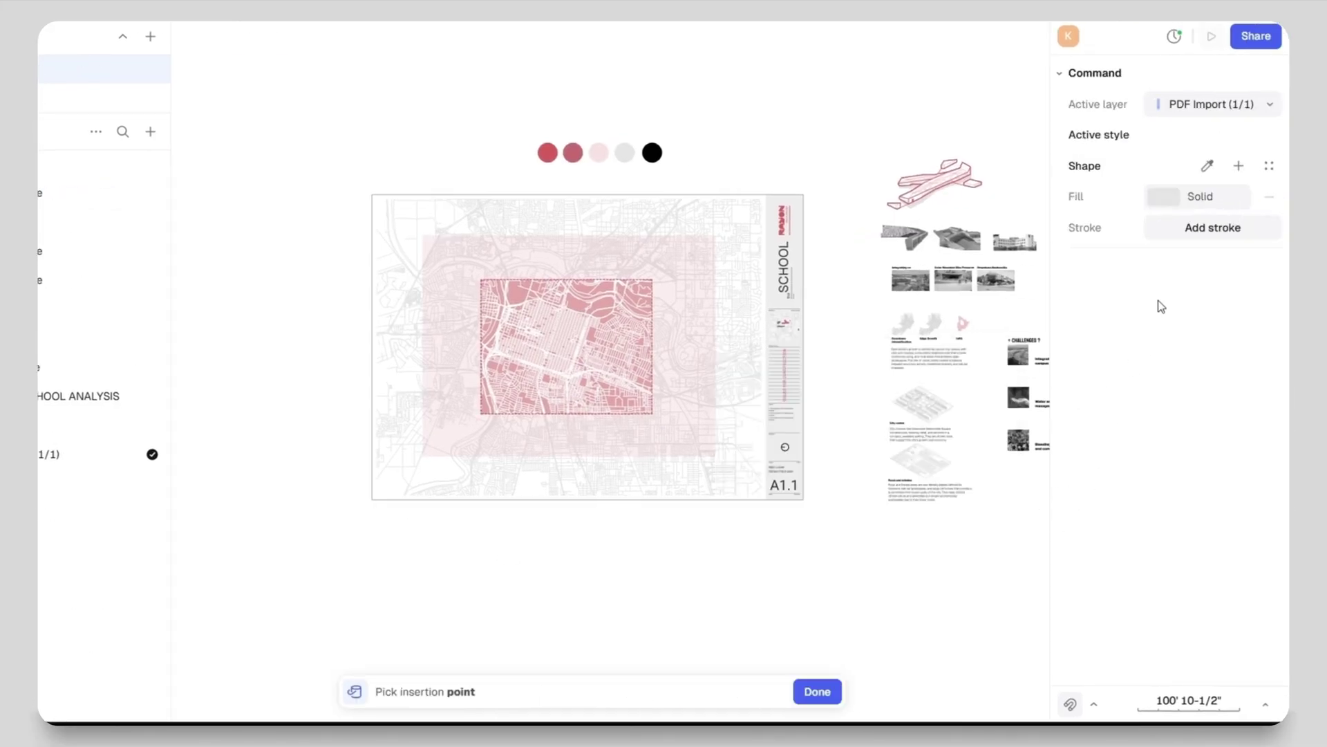
left_click(1169, 197)
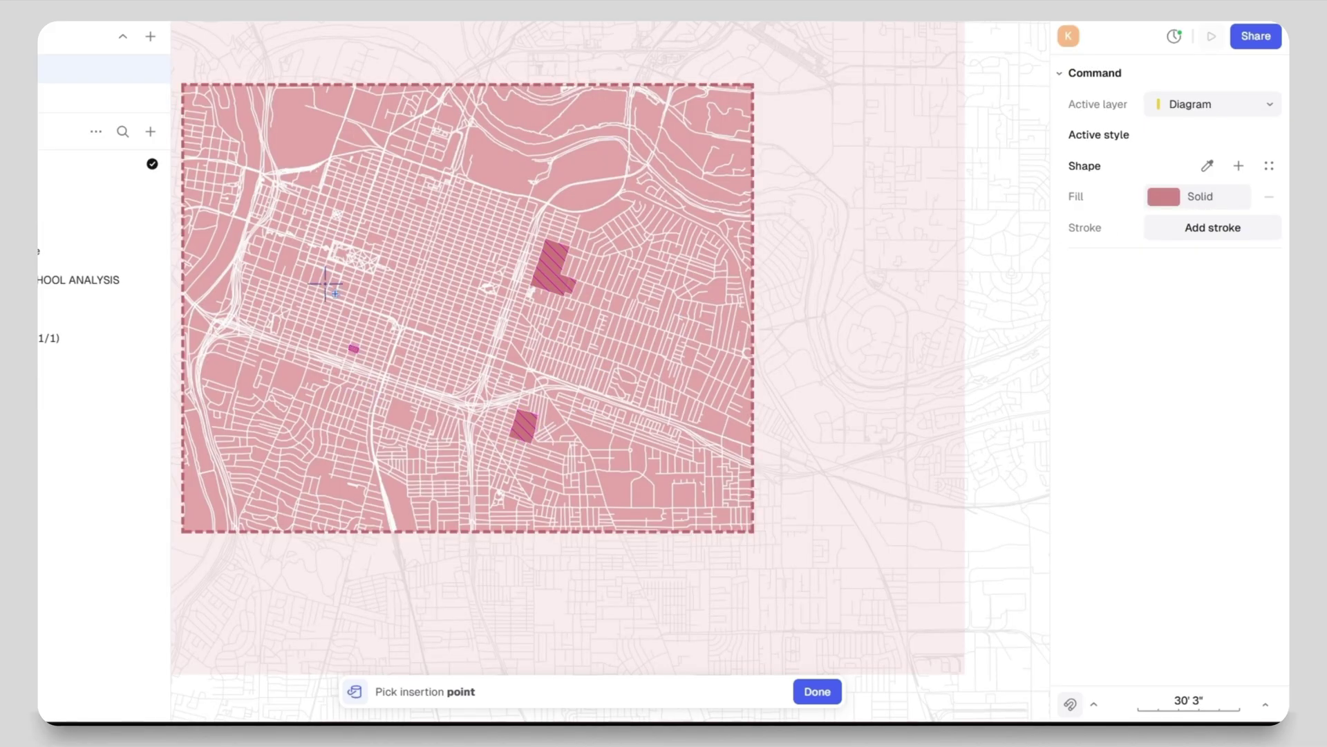
scroll(325, 283, "up", 10)
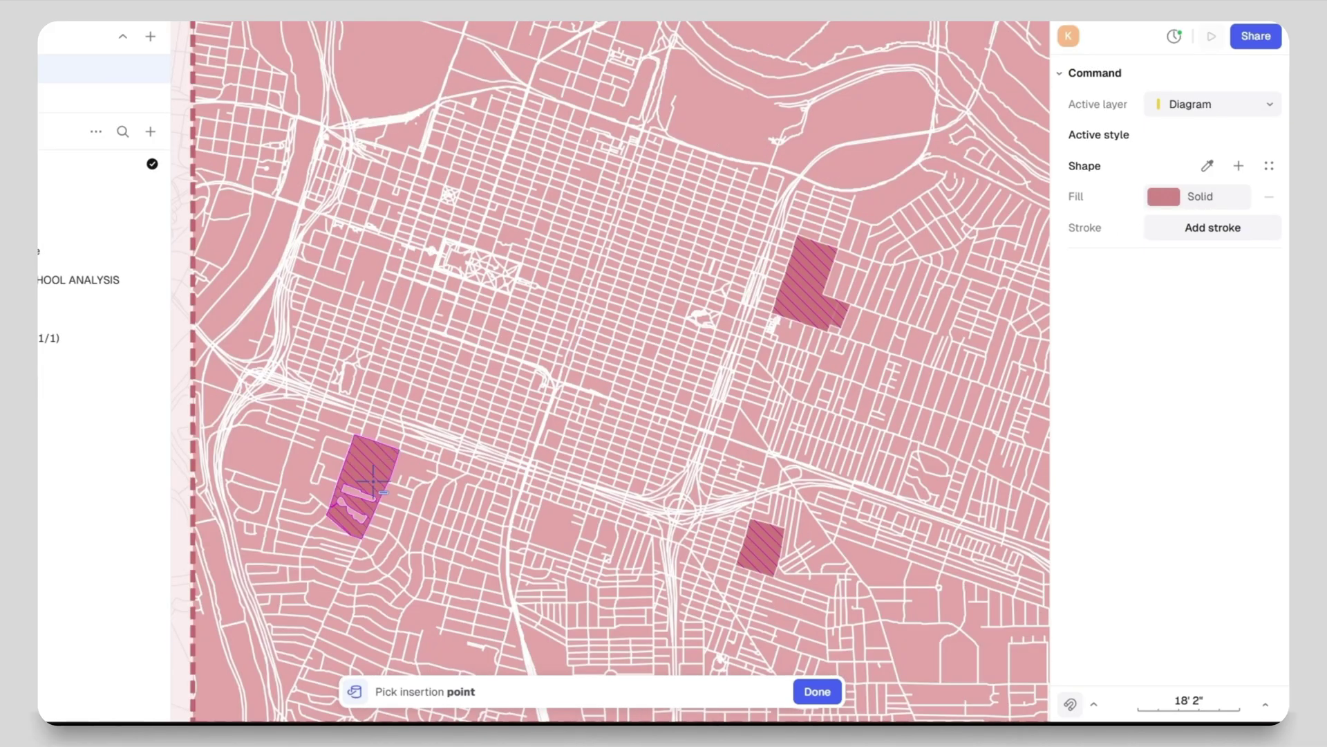
left_click(338, 254)
left_click(367, 311)
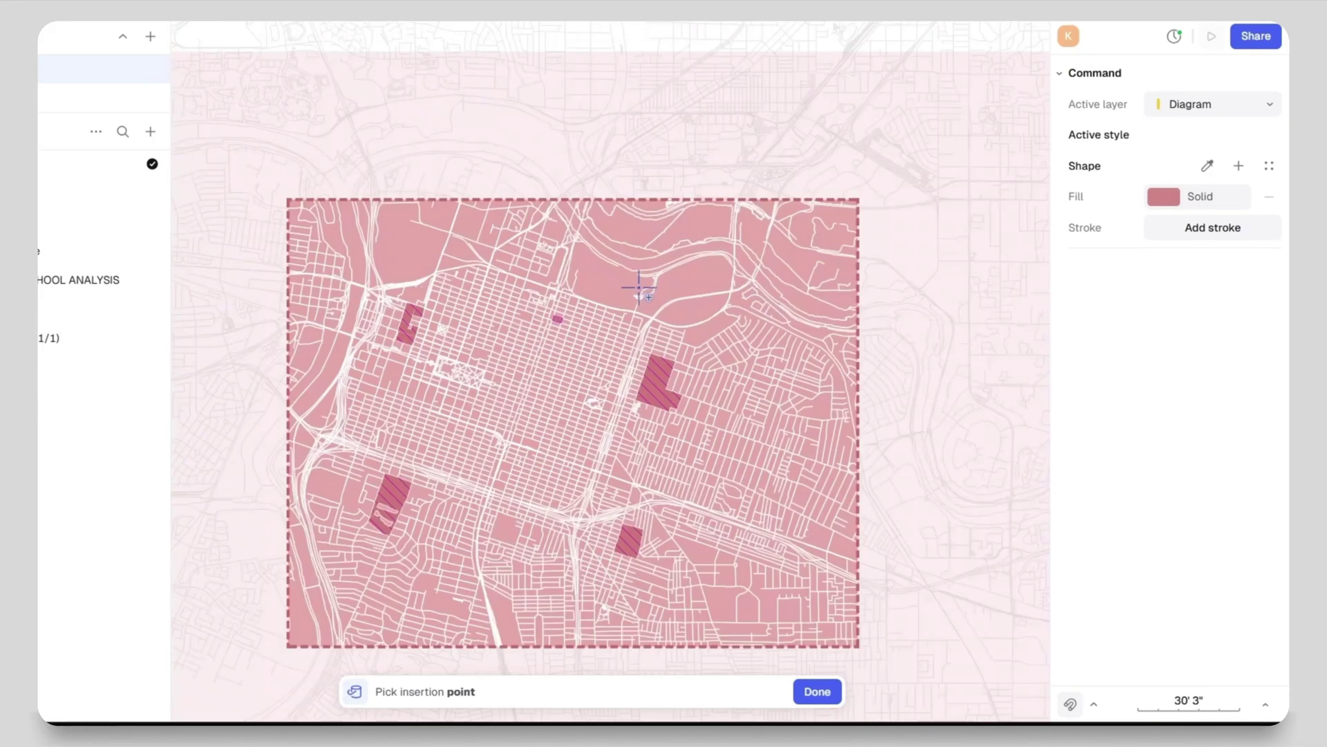
- Bucket-fill the river band near the downtown map's upper-right corner with the darker rose
scroll(616, 273, "down", 3)
scroll(632, 255, "up", 5)
left_click(612, 257)
left_click(618, 277)
scroll(836, 304, "up", 8)
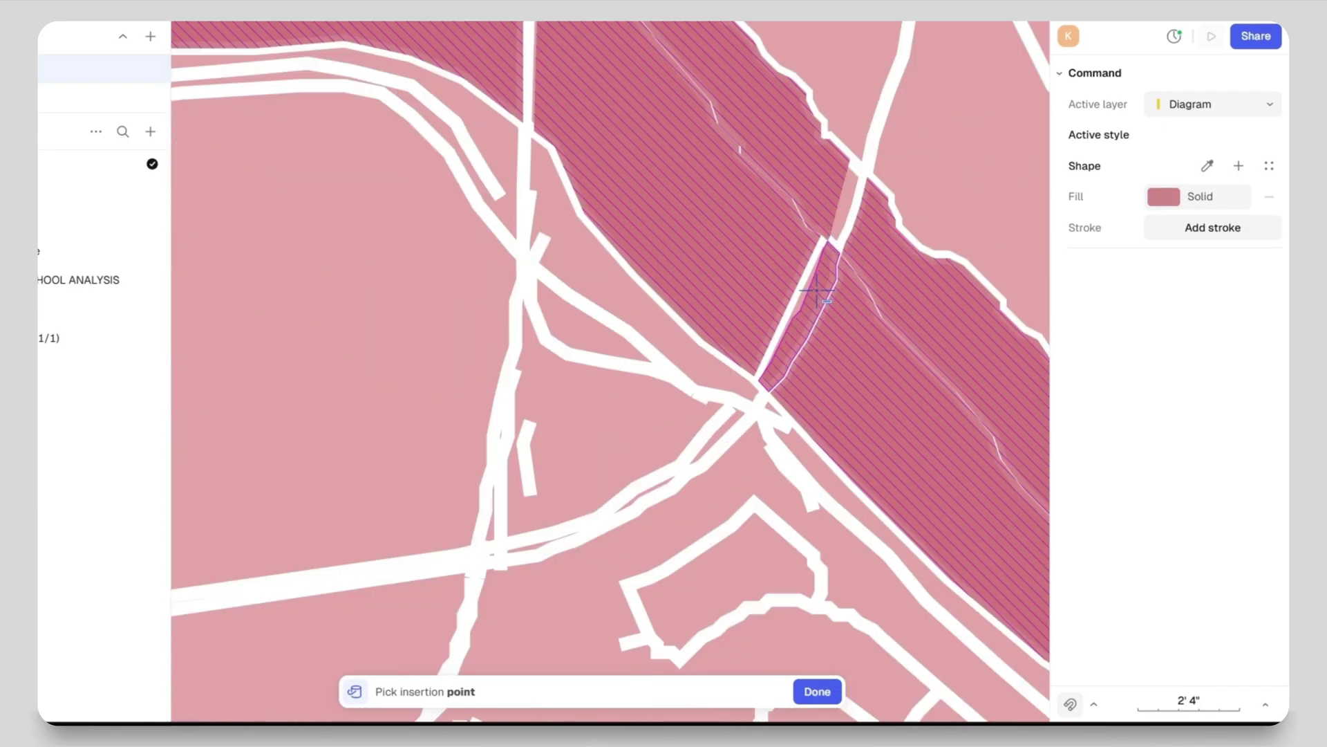
scroll(760, 263, "down", 4)
scroll(688, 207, "down", 8)
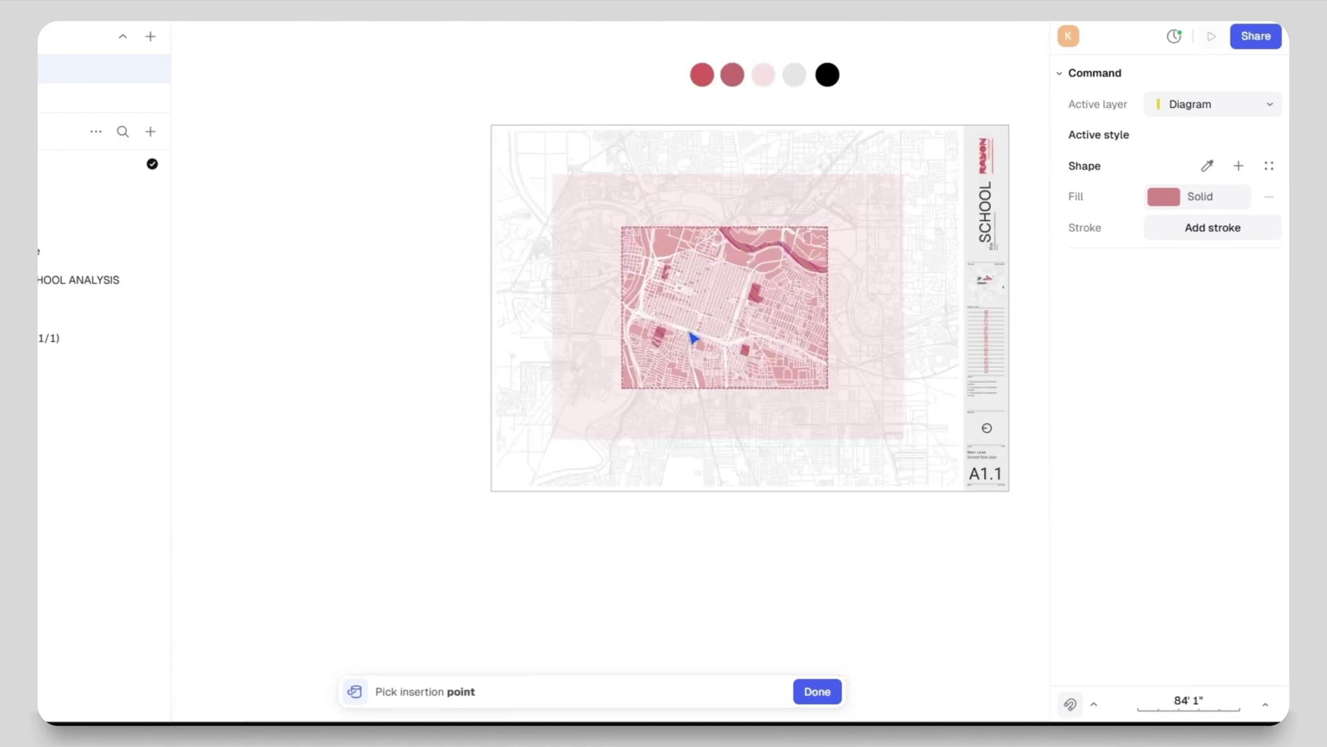
- Bucket-fill the river areas along the left edge of the downtown map with the same darker rose
scroll(646, 247, "up", 5)
left_click(625, 439)
scroll(559, 609, "up", 5)
left_click(574, 516)
left_click(705, 345)
left_click(601, 533)
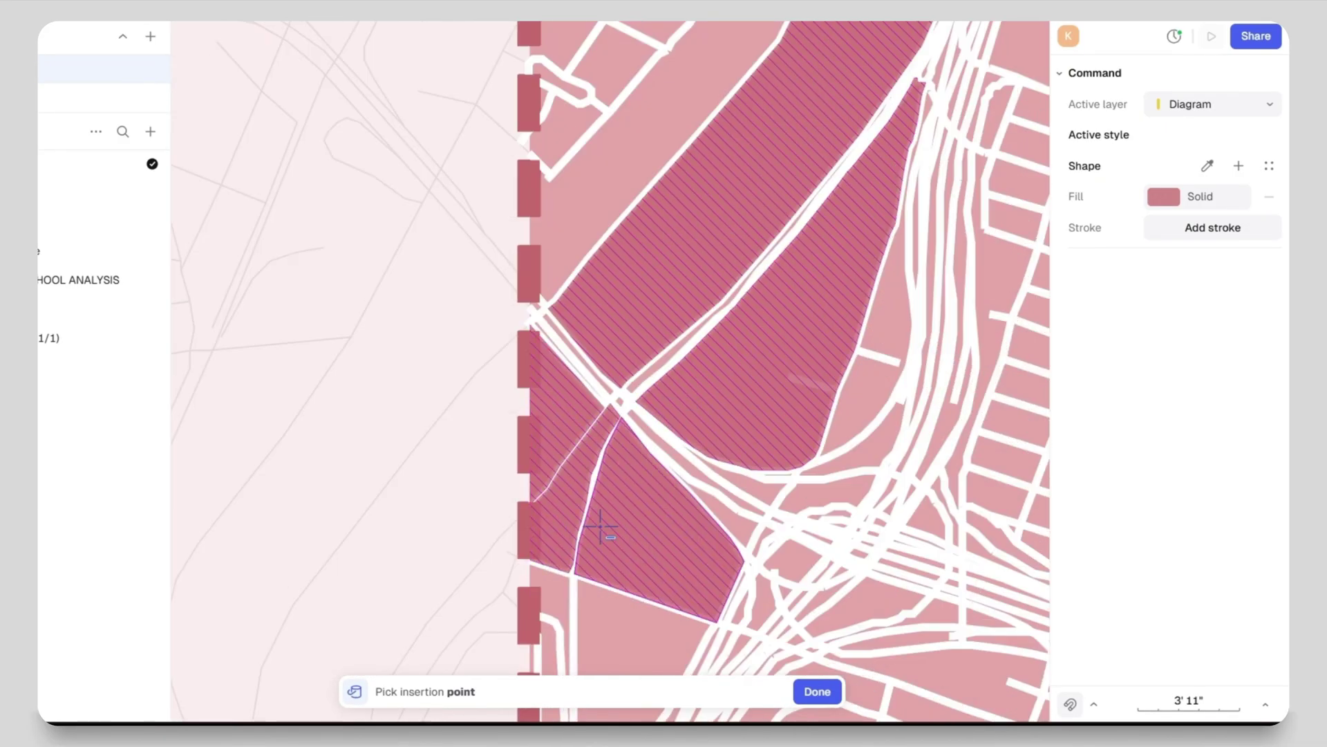
scroll(601, 533, "down", 3)
left_click(566, 575)
scroll(577, 442, "down", 10)
scroll(599, 355, "up", 8)
left_click(595, 355)
- Fill the remaining pieces and gaps of the river near the map's upper-right corner, including around the bridge
scroll(519, 398, "down", 2)
middle_click_drag(783, 422, 465, 394)
left_click(805, 363)
scroll(830, 387, "down", 3)
scroll(637, 424, "up", 4)
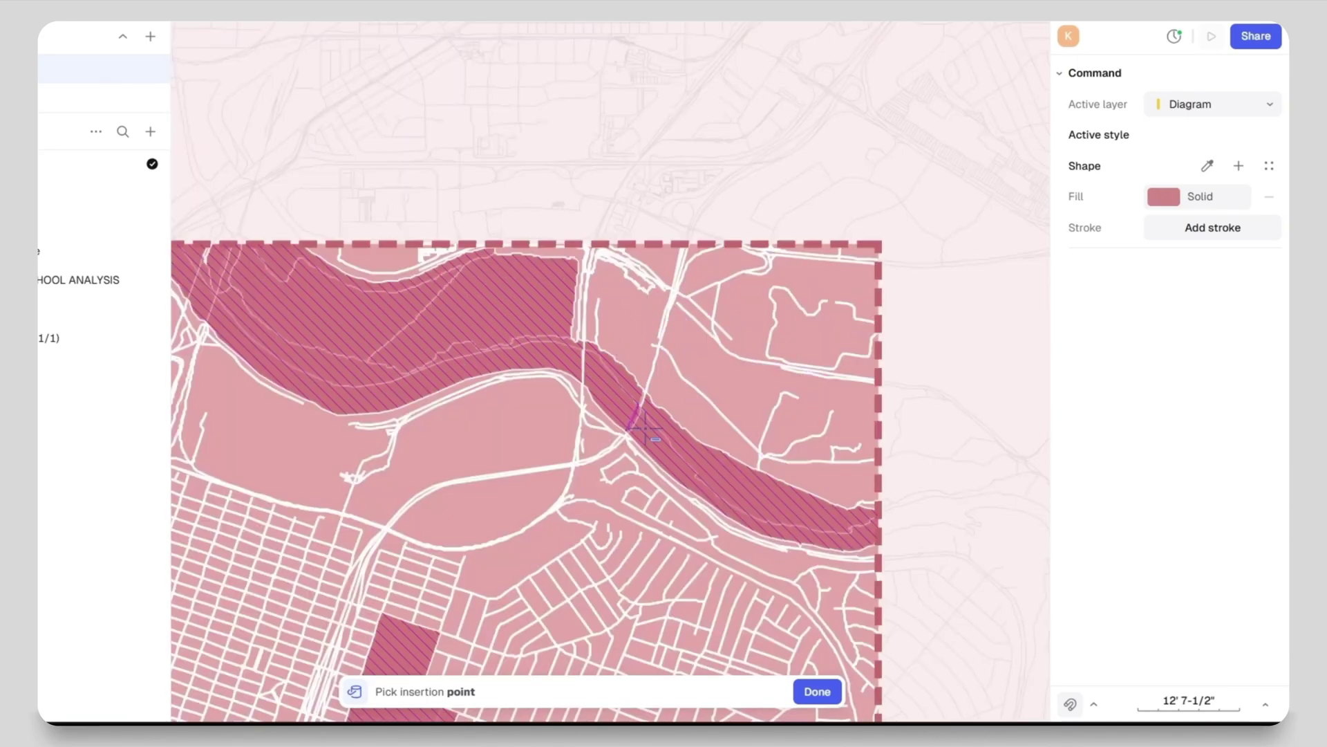
left_click(722, 379)
left_click(815, 478)
scroll(761, 463, "up", 5)
left_click(744, 446)
scroll(743, 445, "down", 5)
scroll(743, 445, "down", 9)
key("Escape")
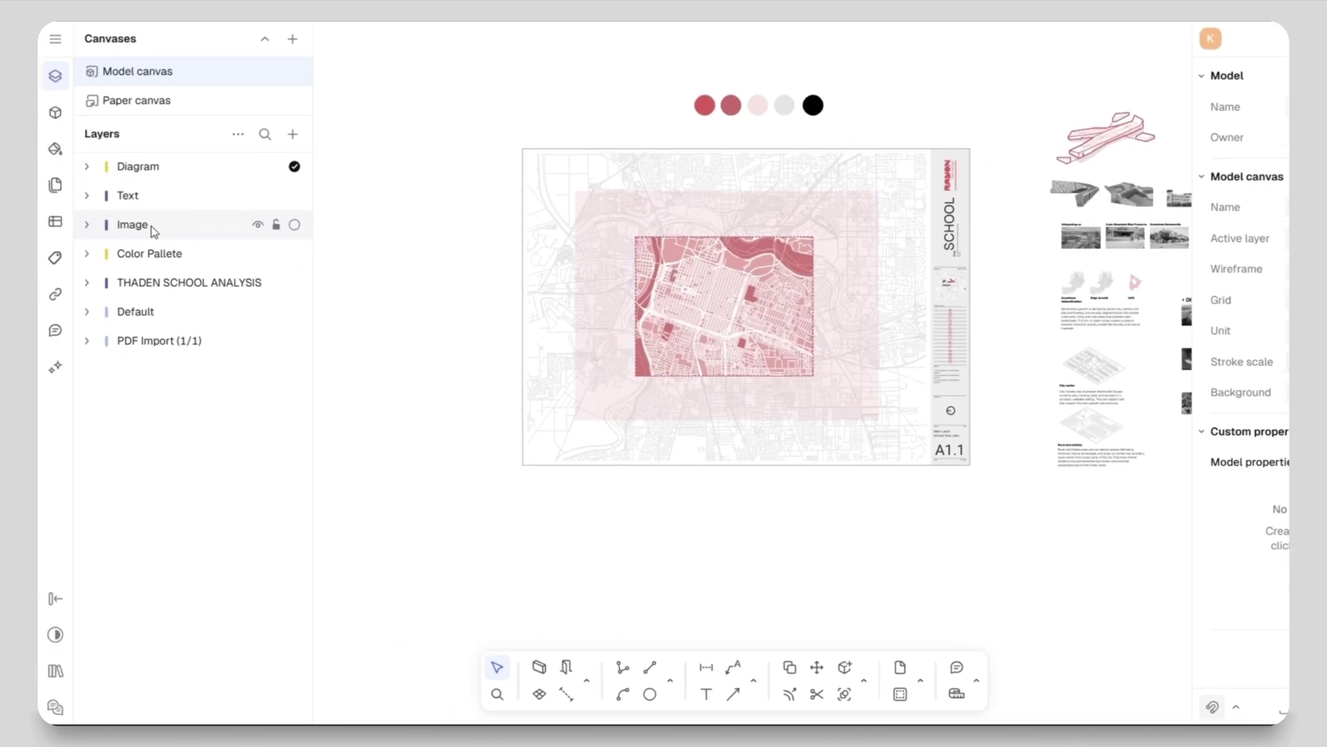
- Create a new active layer named Annotation
left_click(294, 135)
left_click(305, 169)
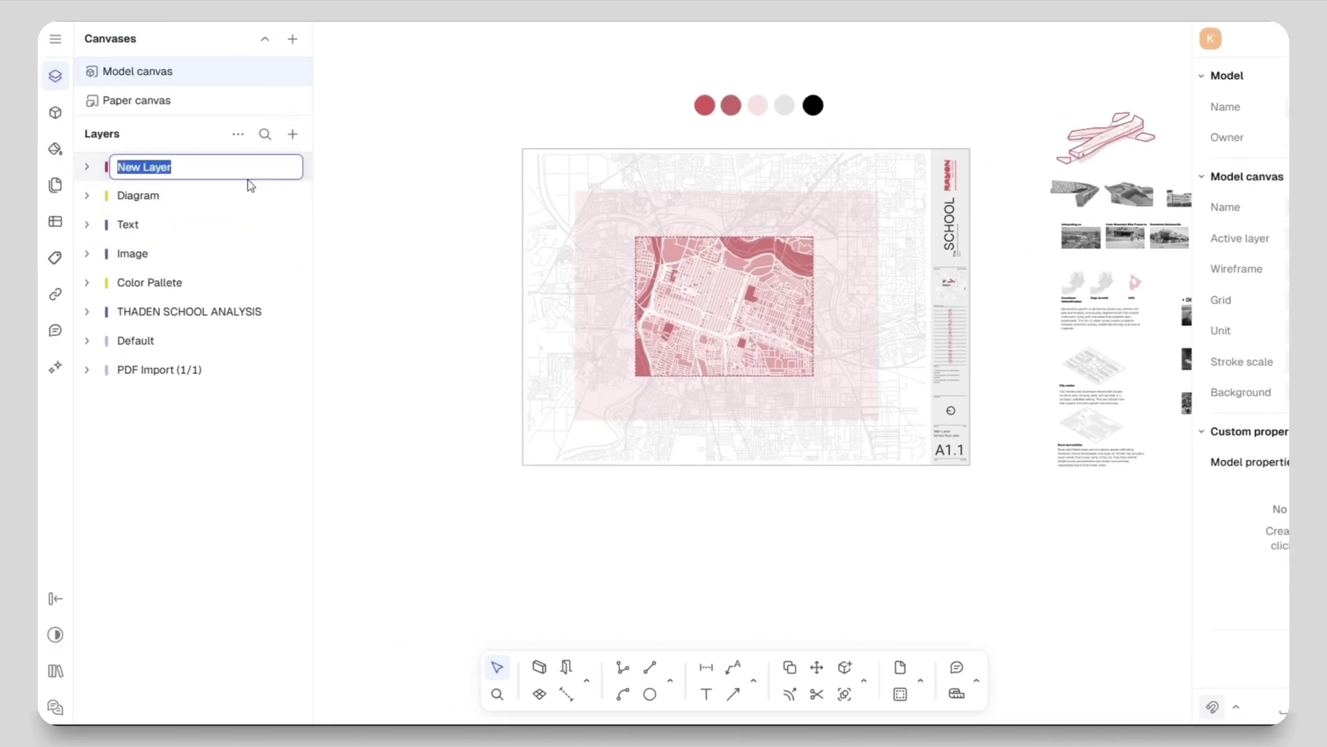
type("Anno")
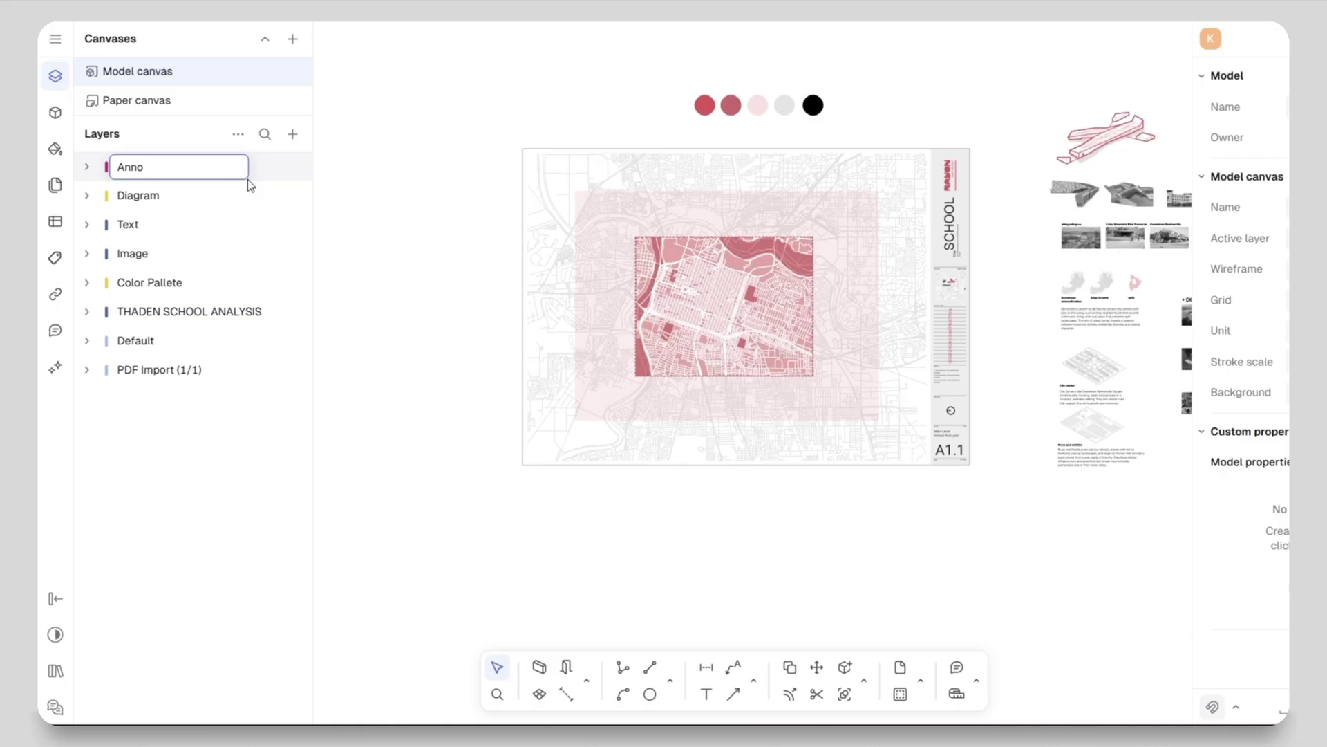
type("tation")
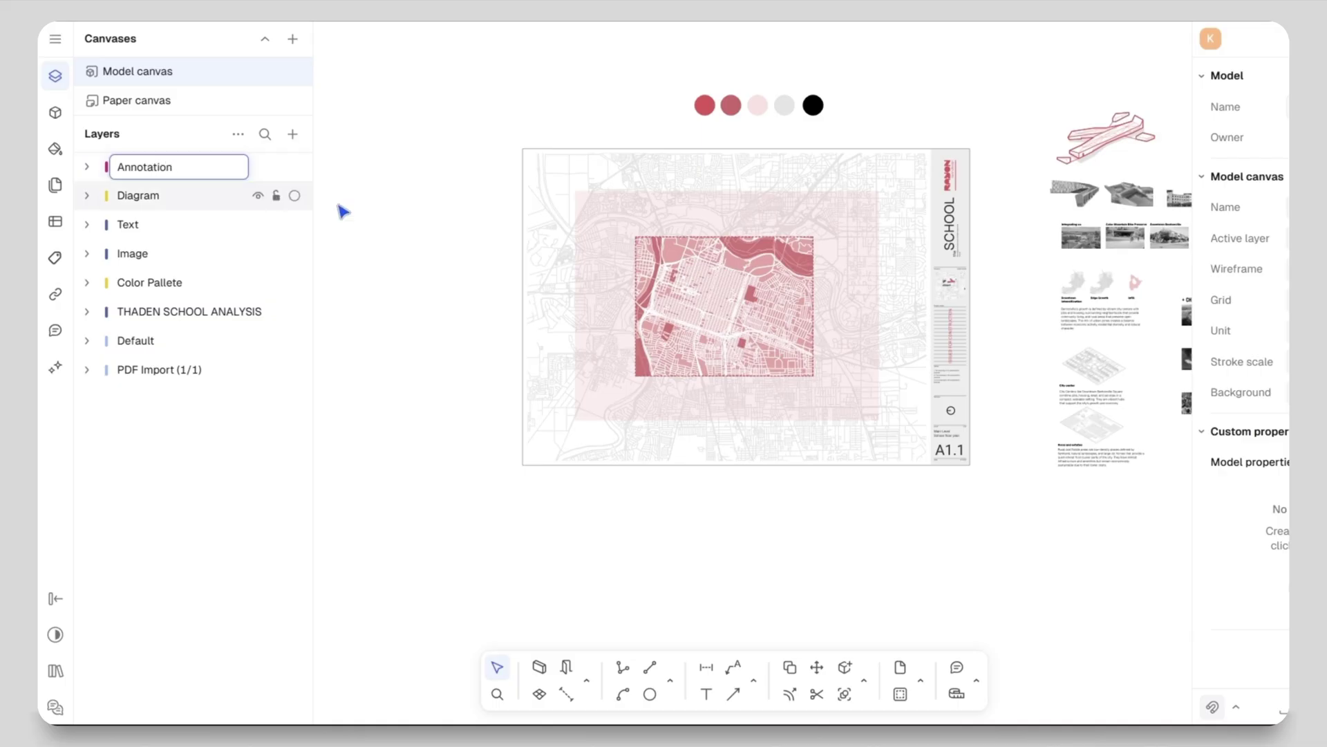
left_click(365, 217)
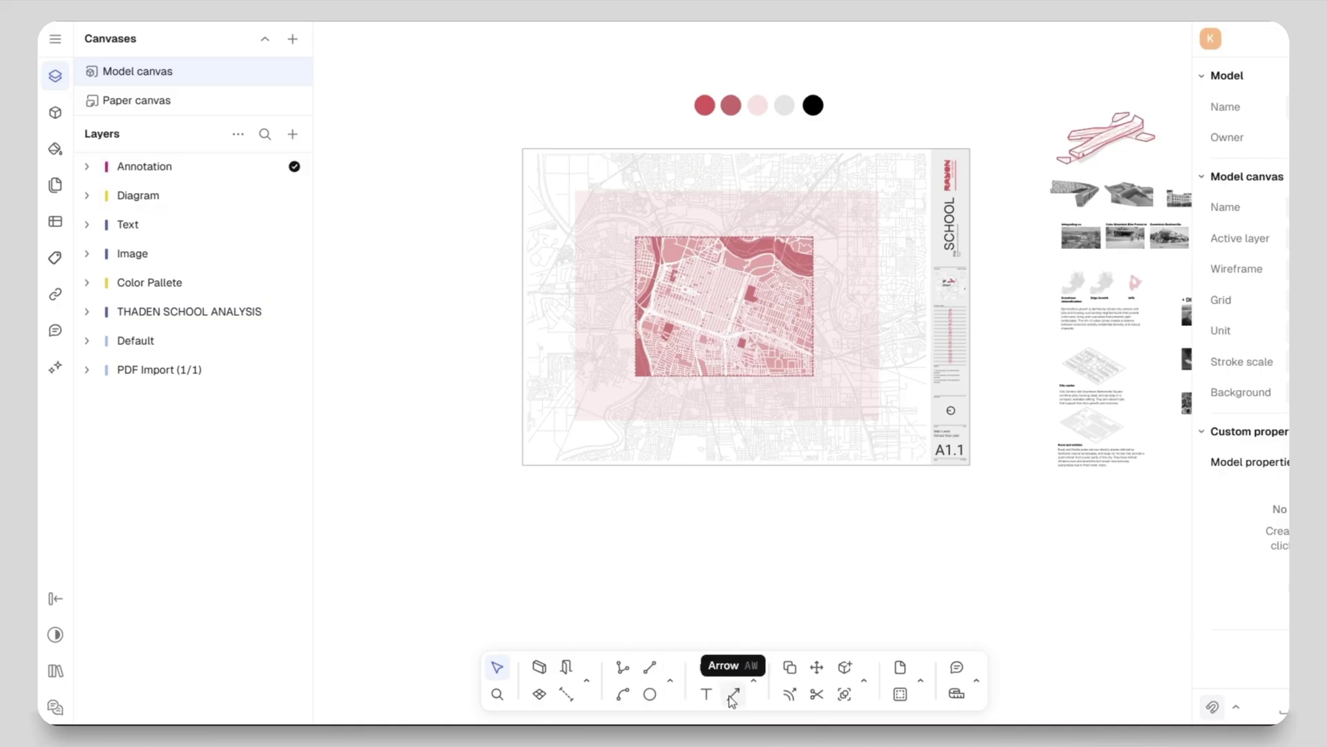
- Place the text N centred above the upper edge of the downtown rectangle
key("t")
scroll(719, 215, "up", 5)
left_click(701, 248)
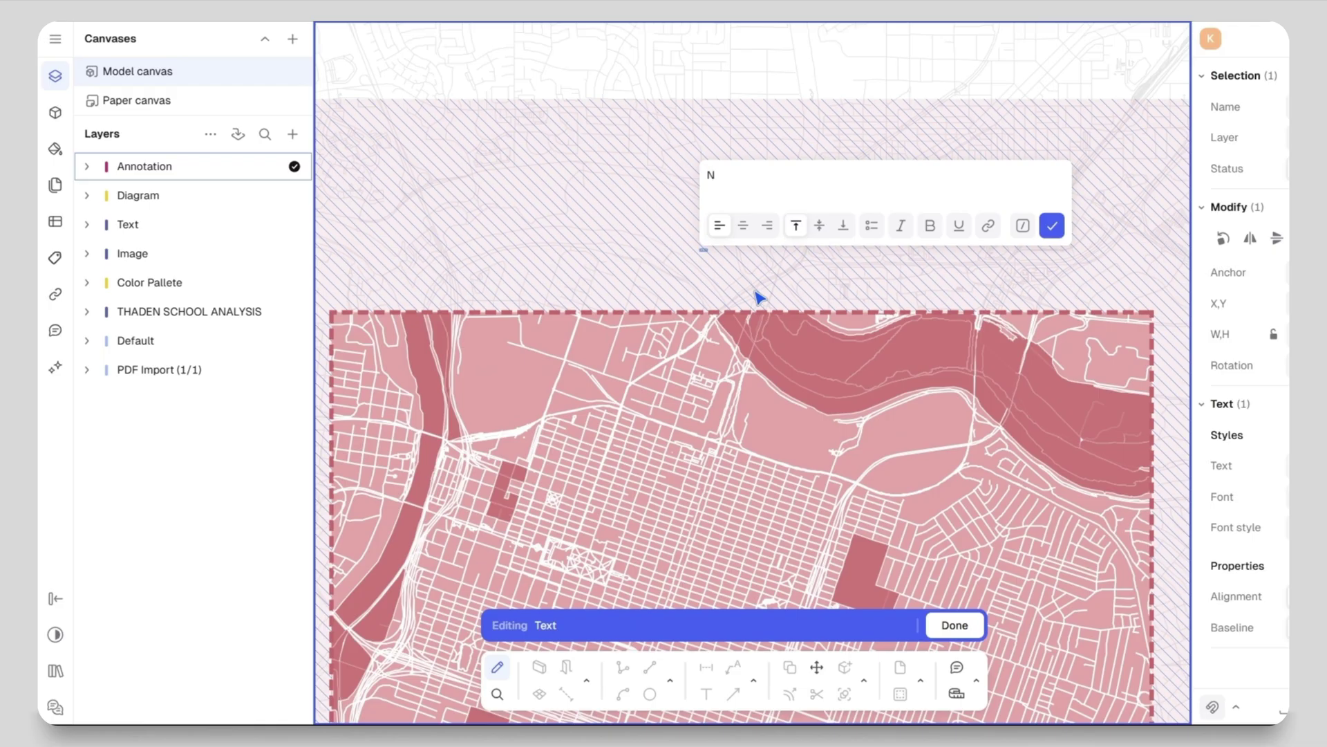
left_click(1052, 228)
- Format the N label with the recent rose colour, the Koulen font and a 10' text size
left_click(1210, 472)
left_click(901, 511)
left_click(1219, 471)
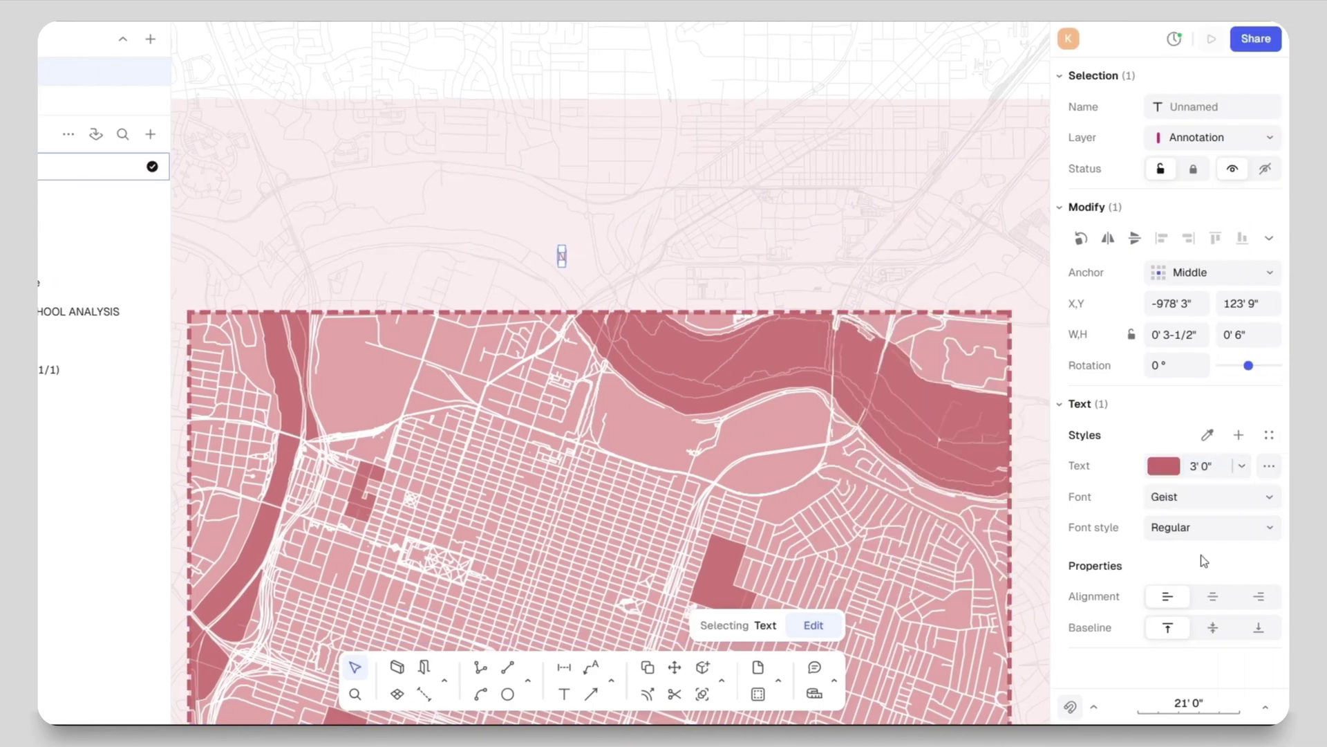
left_click(1189, 497)
left_click(954, 467)
left_click(1264, 535)
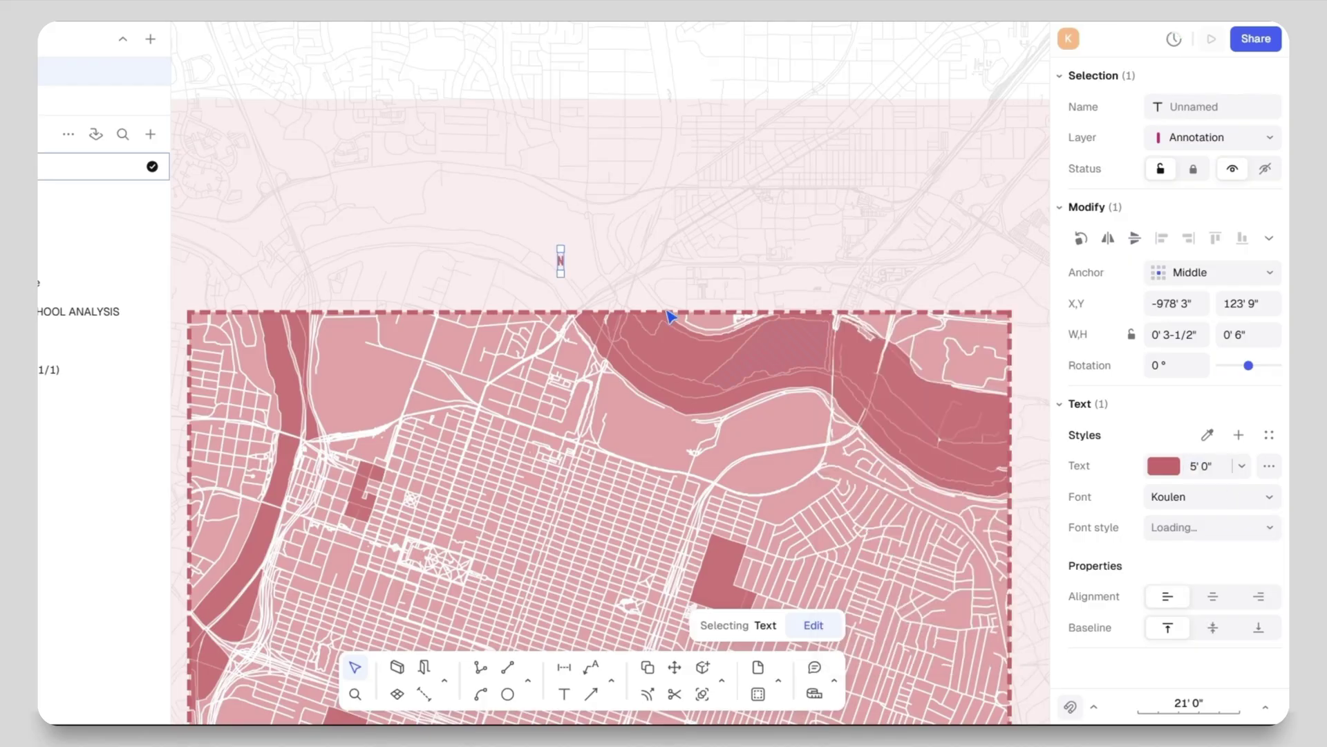
type("10")
key("Return")
- Copy the direction label to the left side of the downtown rectangle and change its text to E
scroll(978, 296, "up", 10)
scroll(1011, 289, "down", 4)
left_click_drag(1011, 288, 408, 282, "alt")
double_click(408, 282)
type("E")
- Copy the direction label below the lower edge of the downtown rectangle and change its text to S
scroll(408, 280, "down", 10)
scroll(531, 182, "up", 7)
left_click_drag(584, 37, 528, 527, "alt")
scroll(528, 527, "up", 5)
left_click_drag(543, 168, 622, 515)
double_click(622, 515)
type("S")
left_click(960, 443)
scroll(532, 401, "down", 10)
scroll(458, 372, "up", 5)
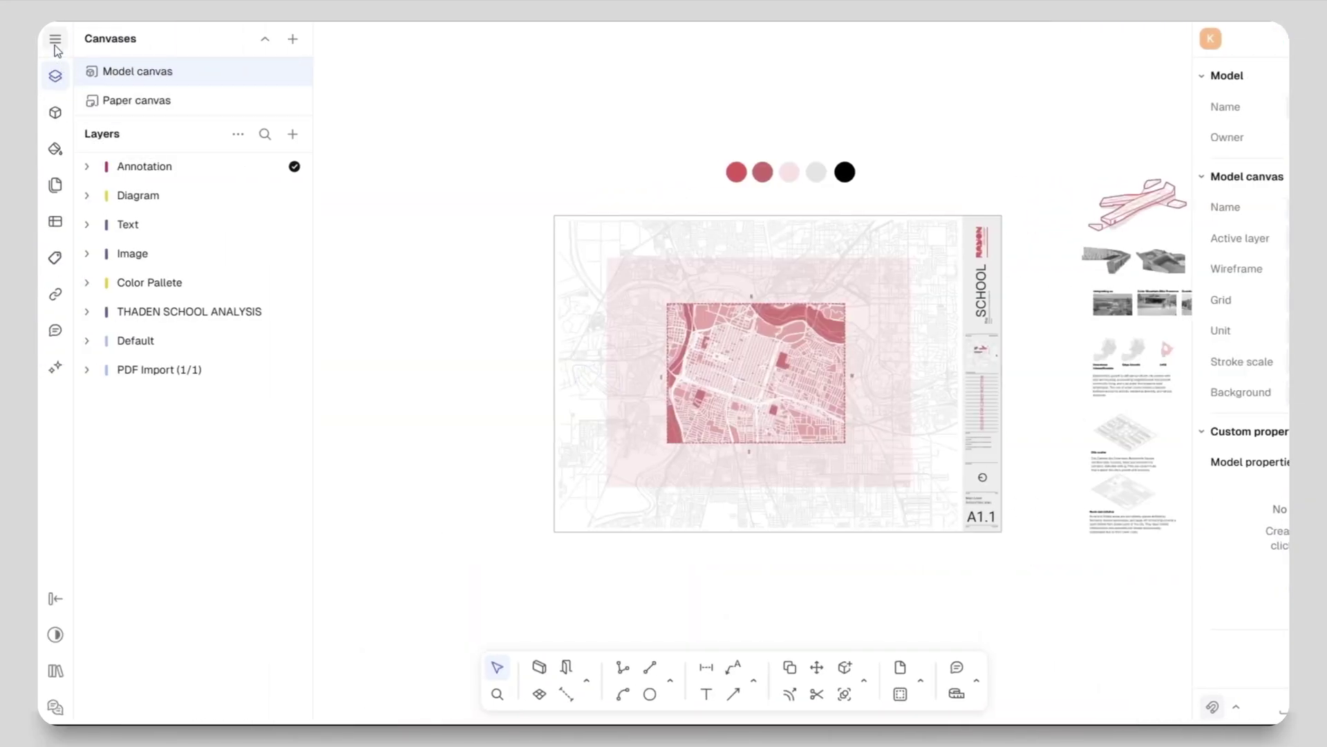
- Place the small city map graphic in the sheet's upper-left corner and title it UNDERSTANDING THE CITY
left_click(56, 40)
left_click(274, 162)
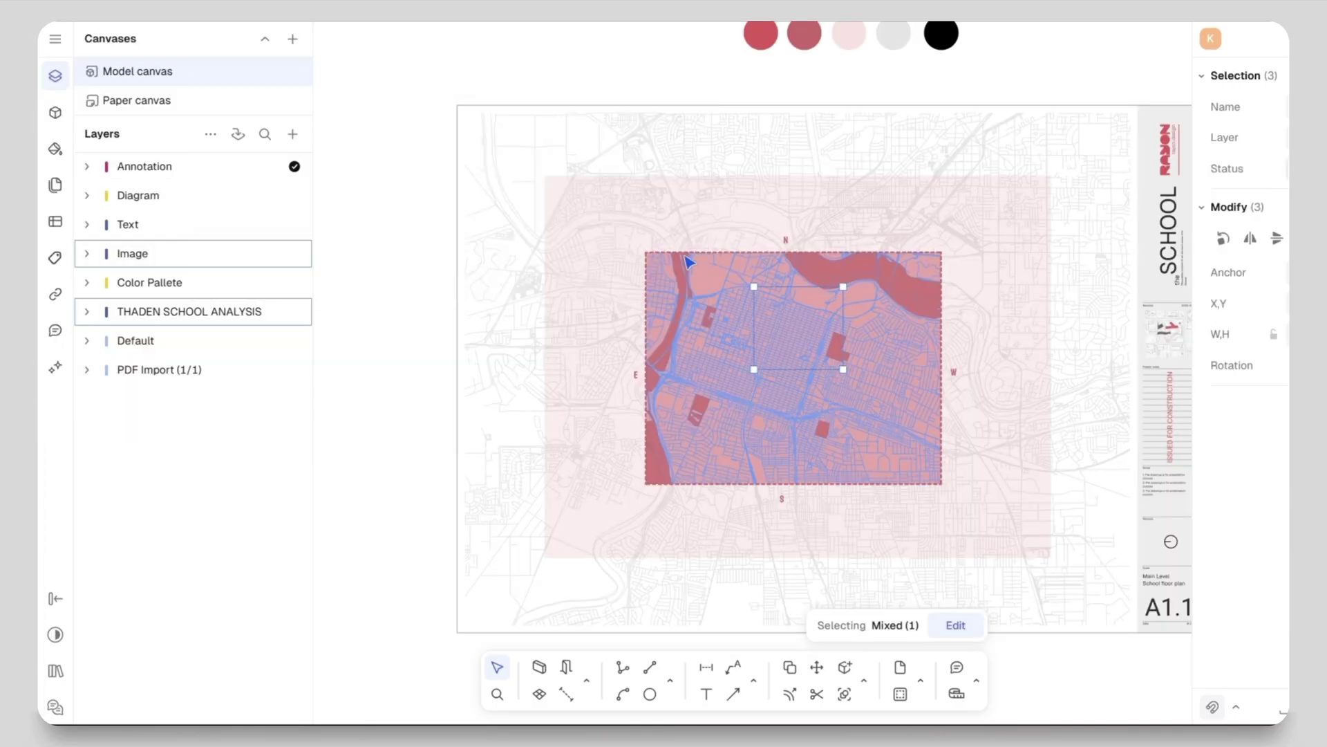
left_click(520, 185)
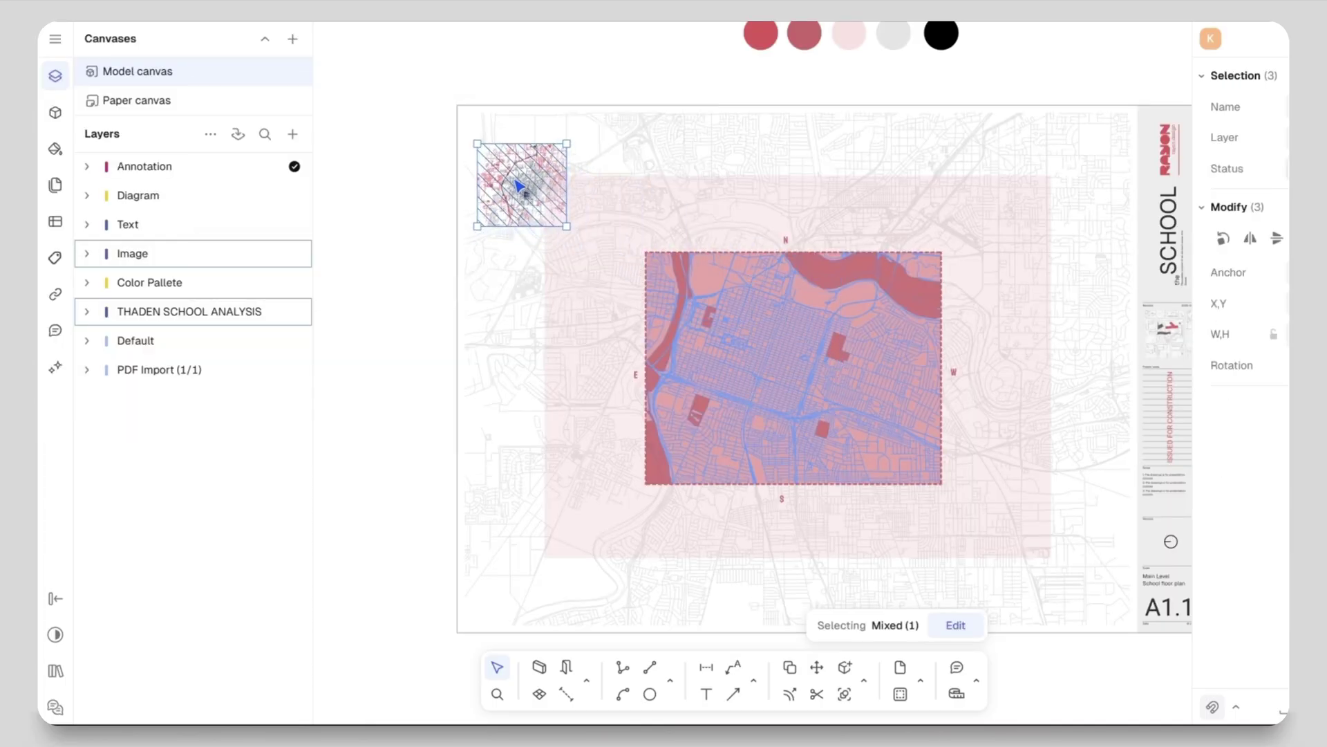
left_click_drag(516, 179, 519, 169)
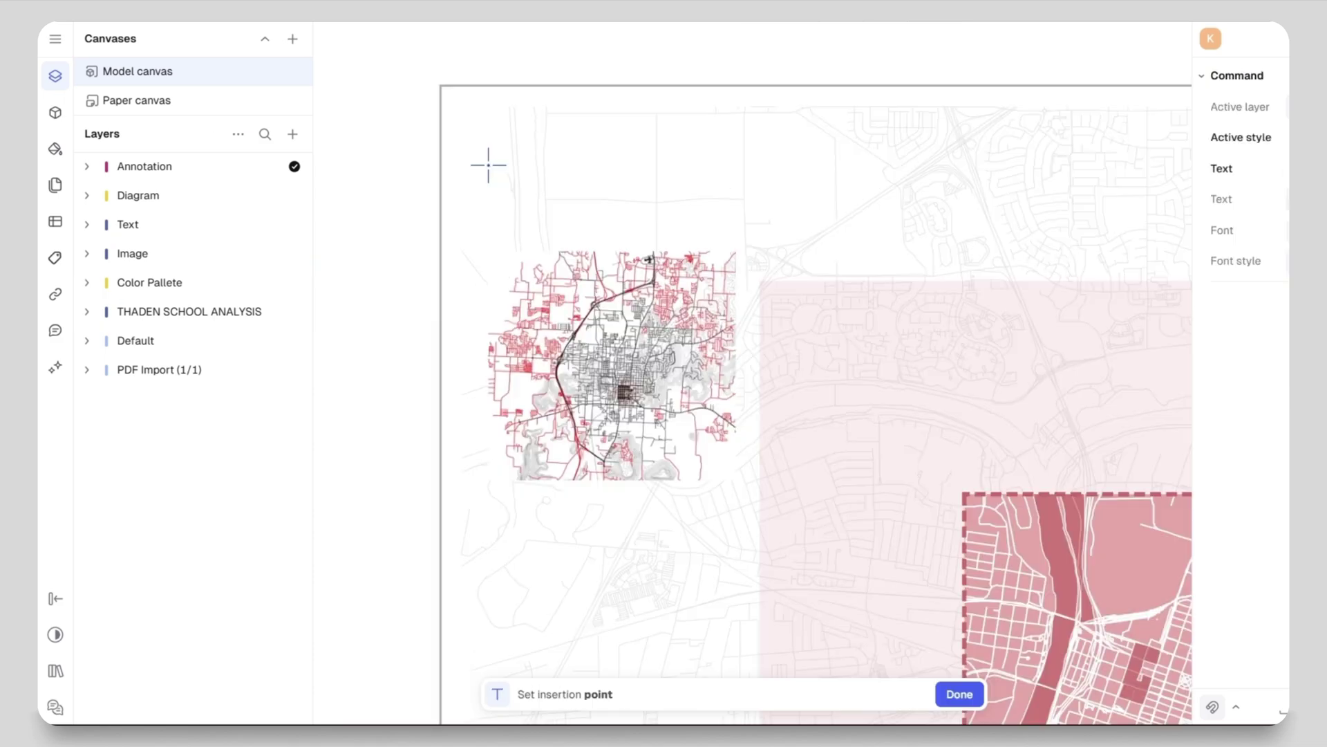
left_click(490, 168)
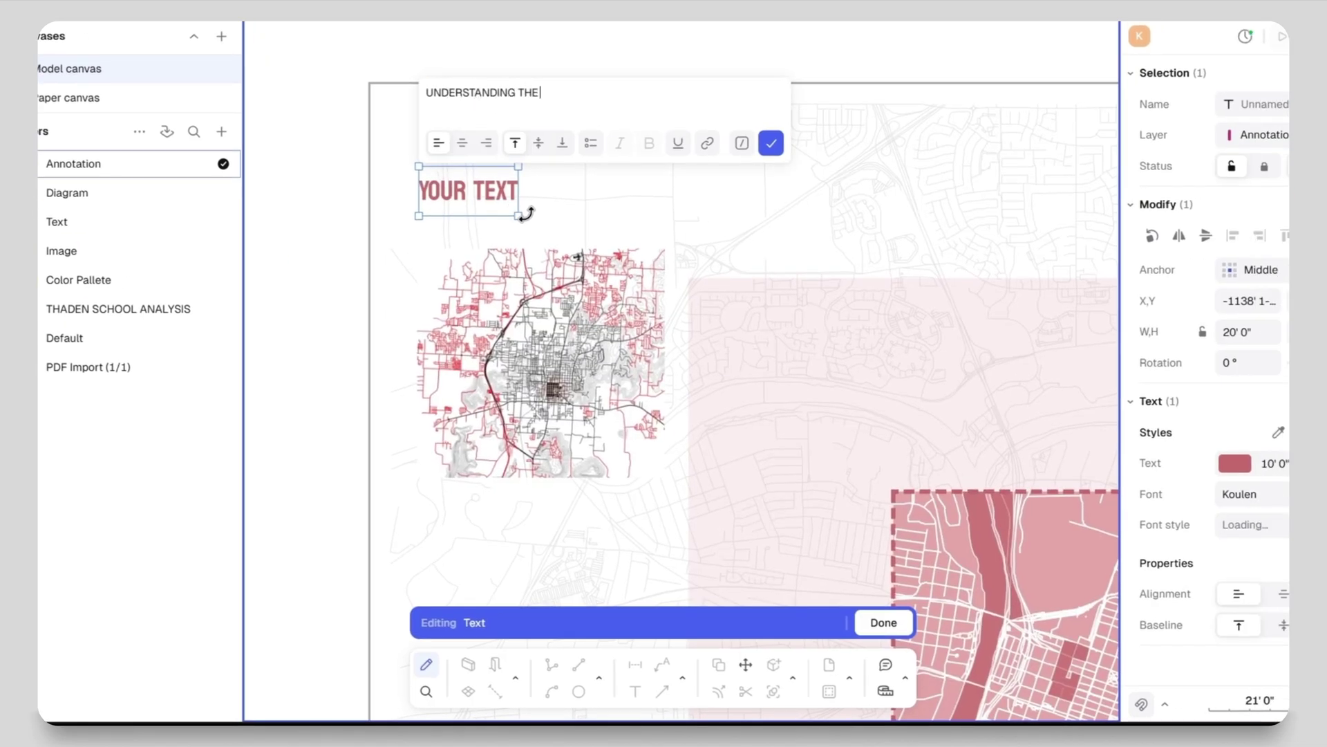
left_click(771, 143)
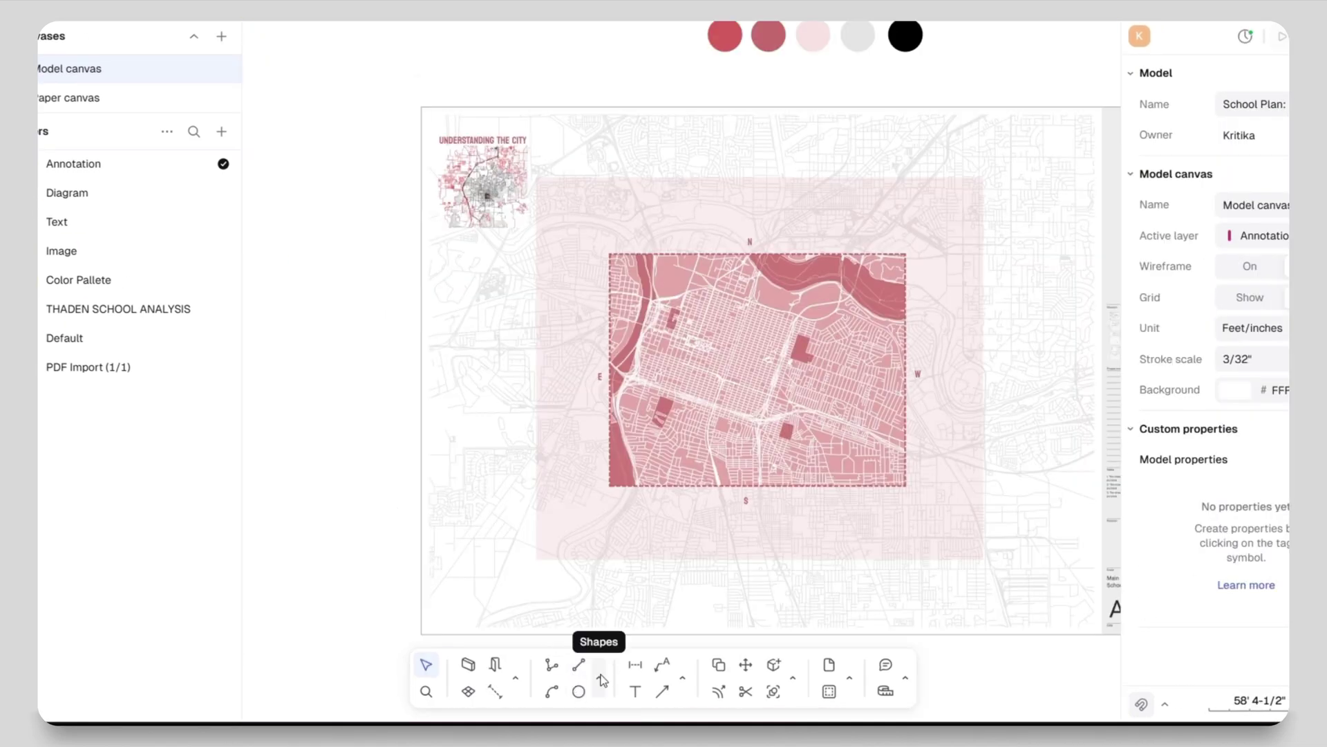
- Draw a circle about 34' 10" across around the L-shaped filled block and match its stroke to the dashed rectangle border
left_click(602, 680)
left_click(632, 581)
scroll(777, 353, "up", 5)
left_click(735, 320)
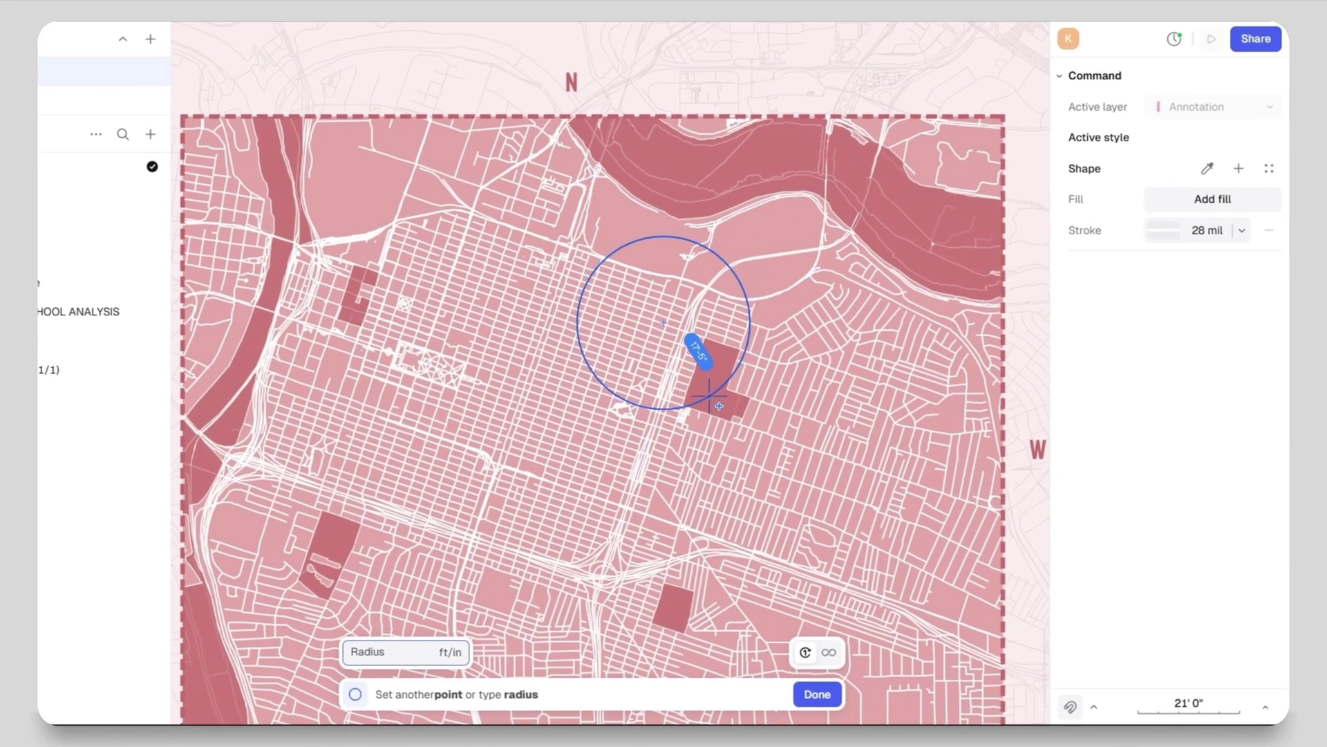
left_click(780, 394)
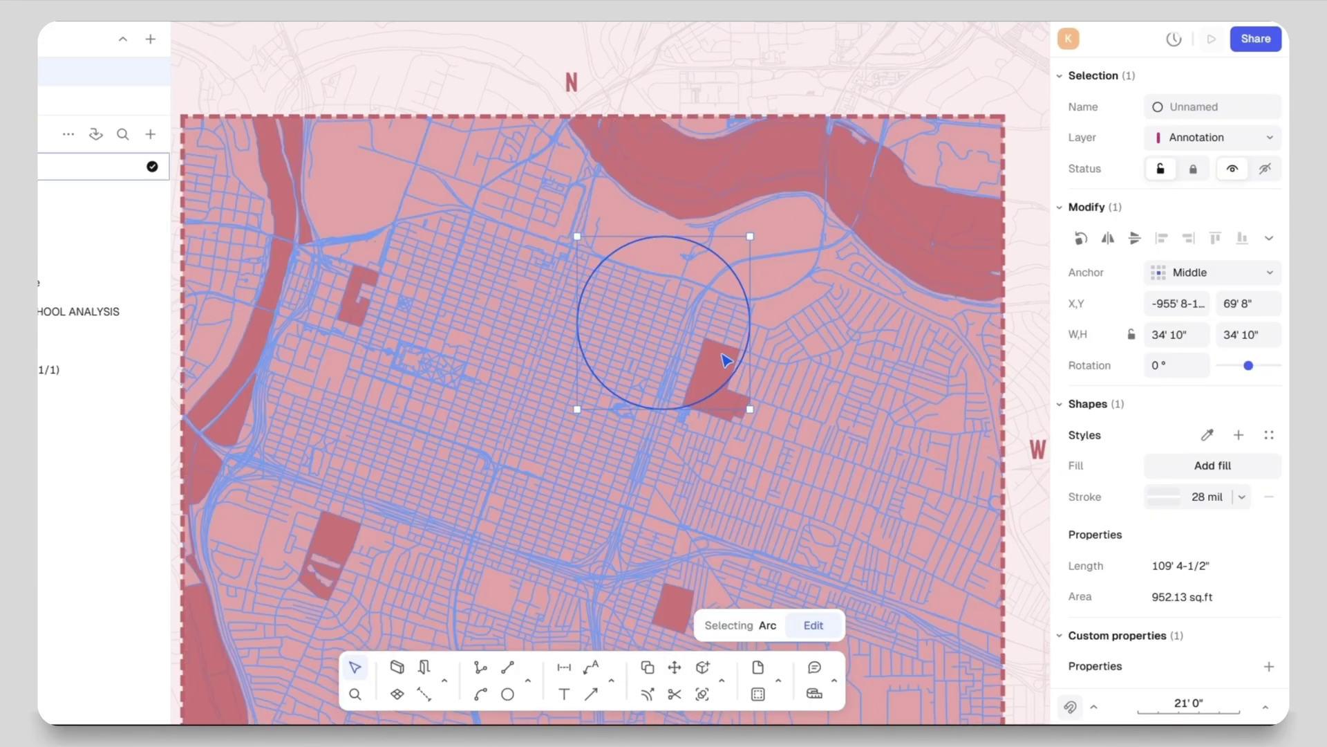
left_click_drag(706, 336, 755, 397)
left_click(1206, 435)
left_click(1004, 342)
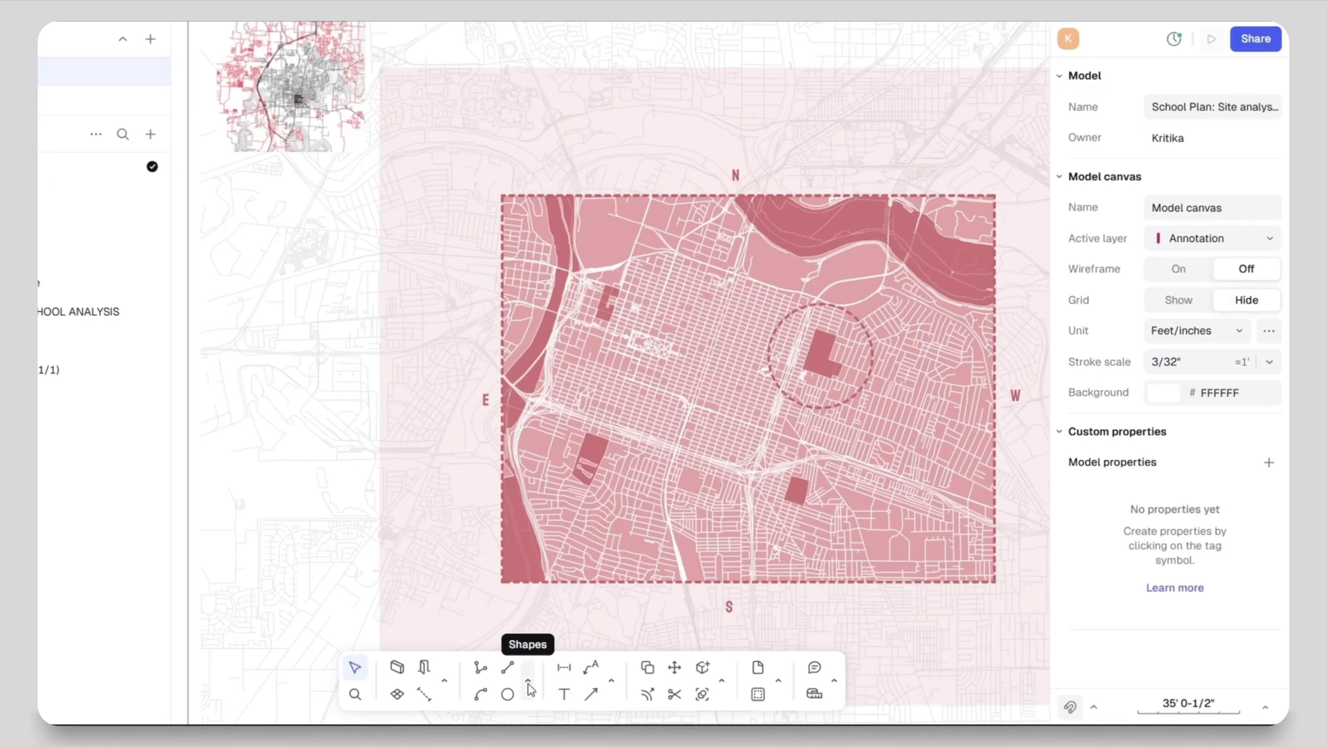
- Draw two connector lines between the small city map and the dashed circle and give them the recent rose stroke colour
left_click(481, 667)
left_click(845, 308)
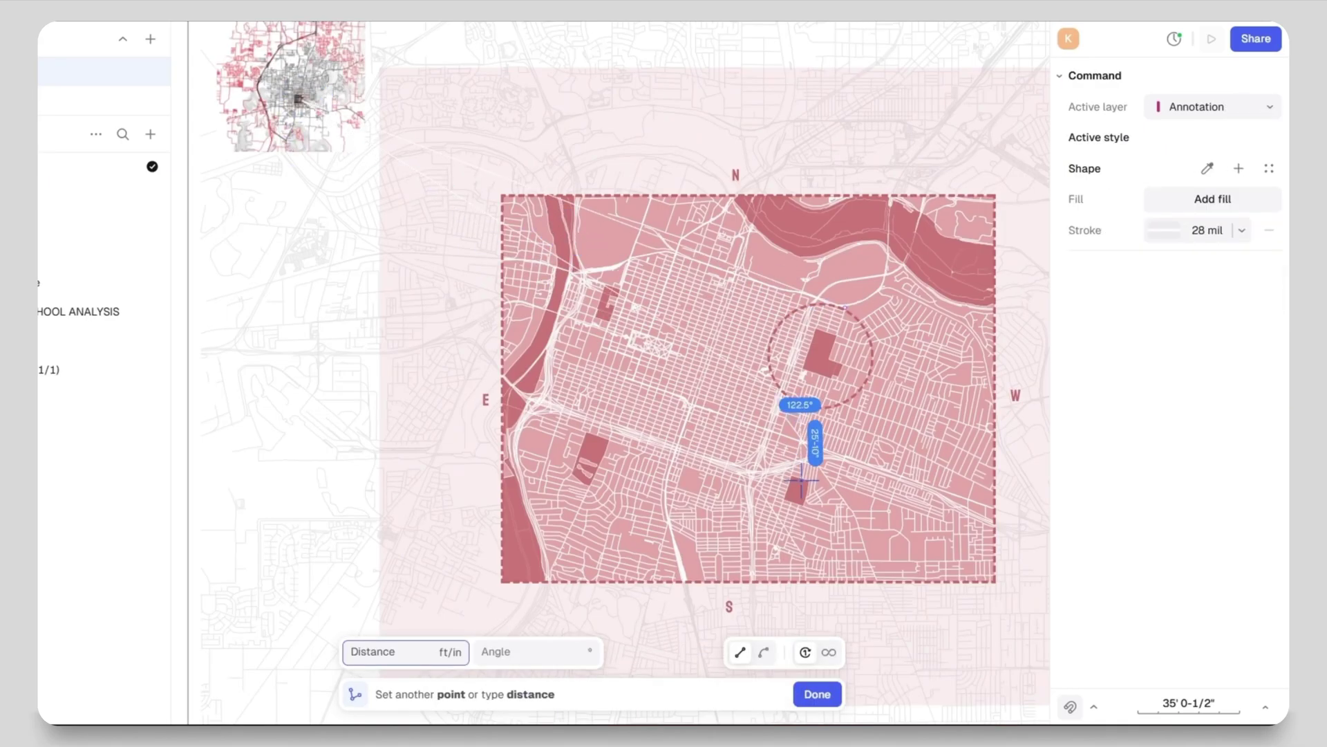
key("Return")
left_click(1161, 498)
left_click(900, 510)
left_click(1019, 335)
scroll(609, 429, "down", 3)
left_click(272, 376)
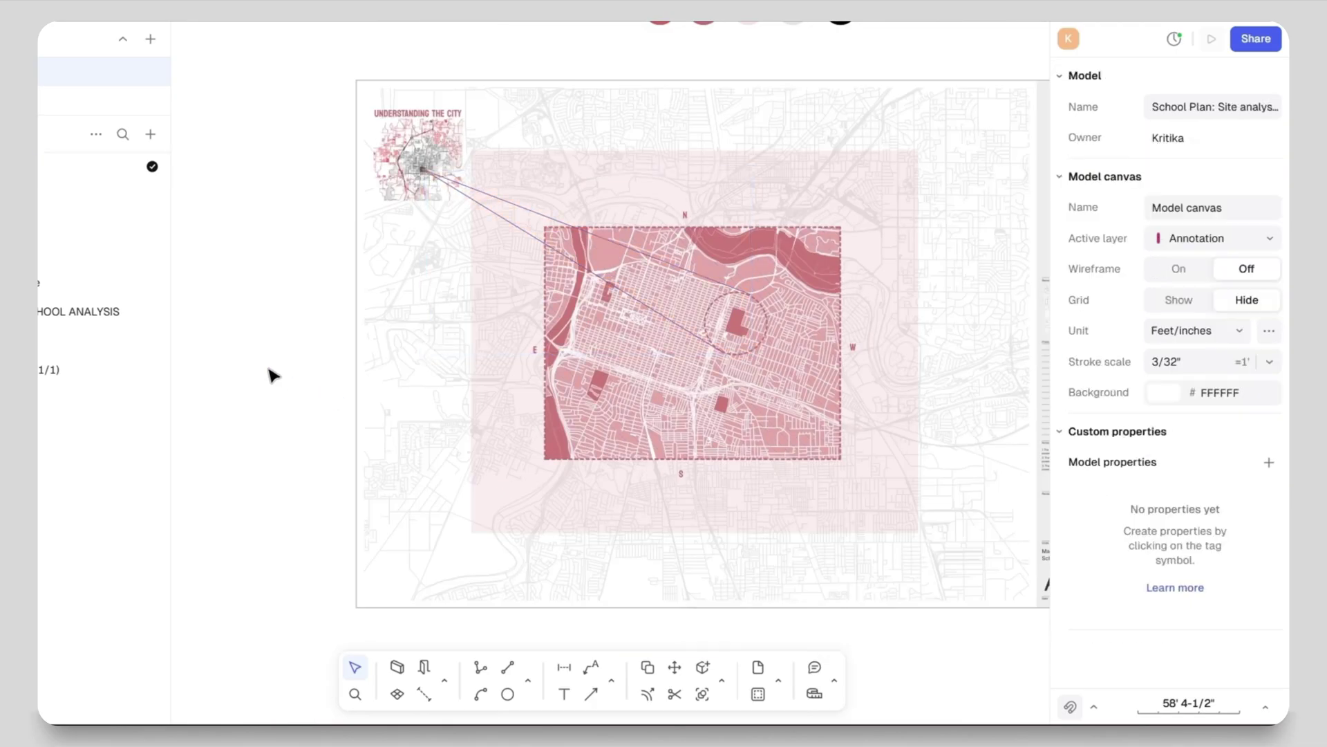
middle_click_drag(273, 371, 252, 353)
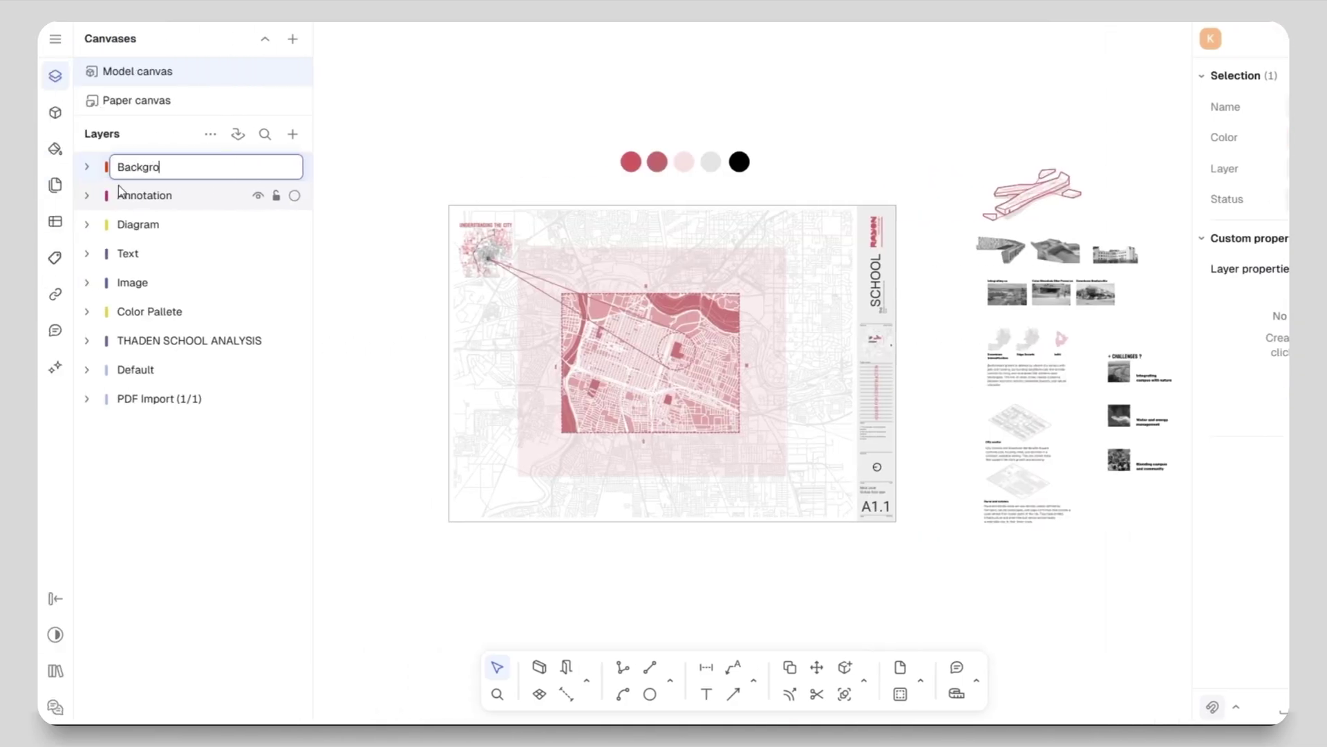
- Name the new layer Background and place it directly below the THADEN SCHOOL ANALYSIS layer
left_click(382, 137)
mouse_move(172, 167)
left_mouse_down()
mouse_move(185, 173)
mouse_move(173, 377)
left_mouse_up()
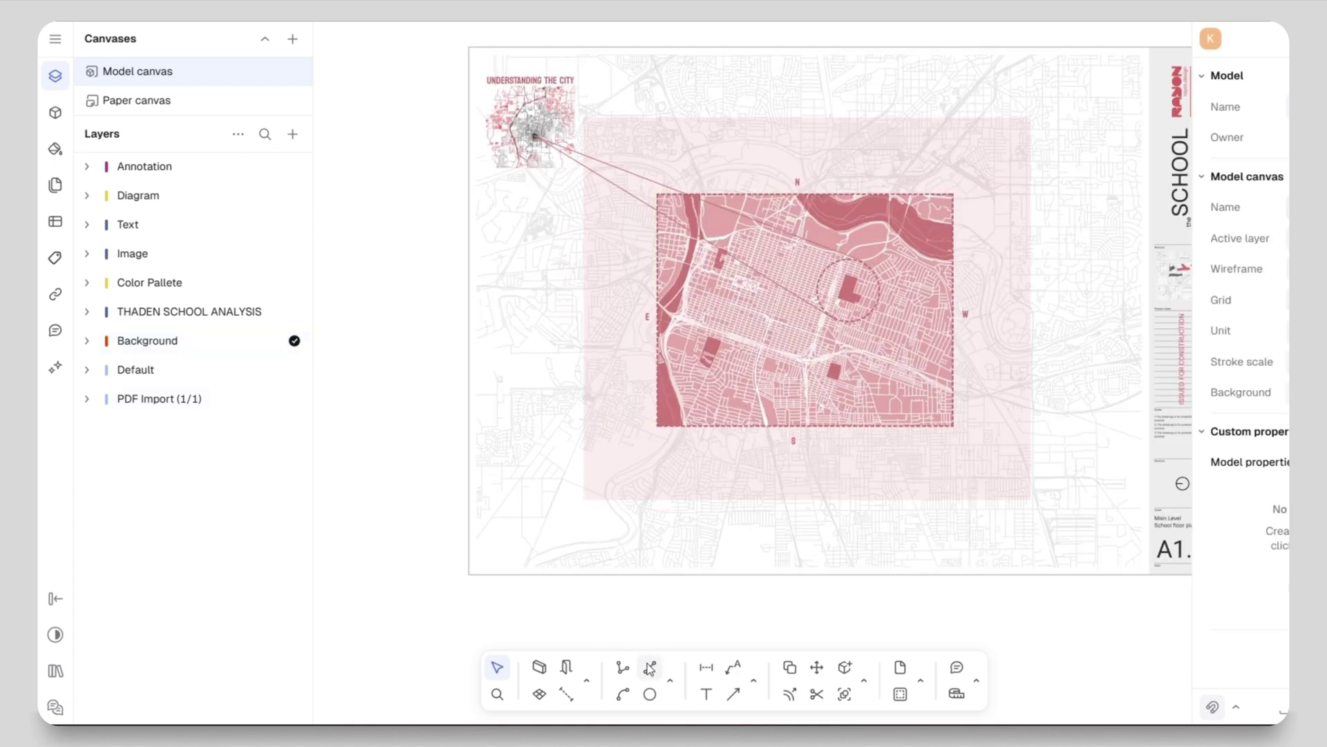
- Draw a vertical line about 291' 3" long from the sheet's upper border through the city inset
left_click(651, 669)
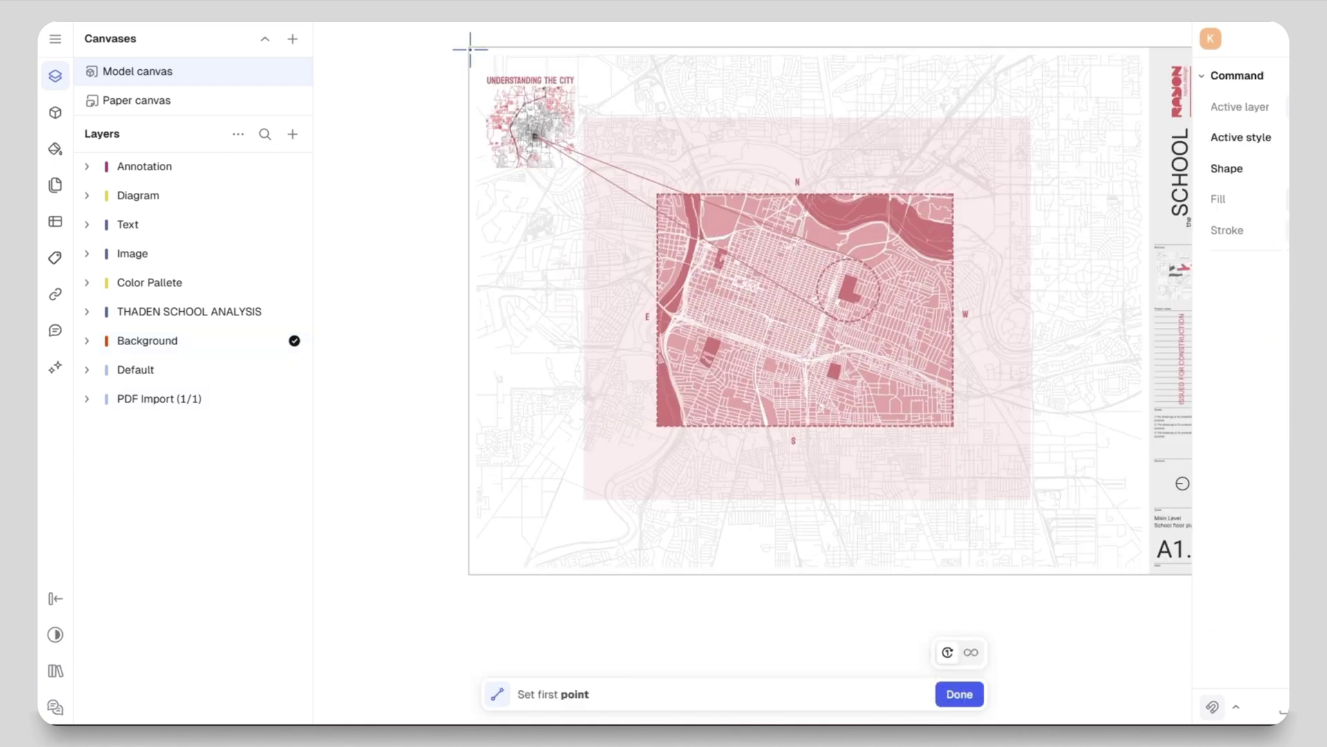
left_click(515, 47)
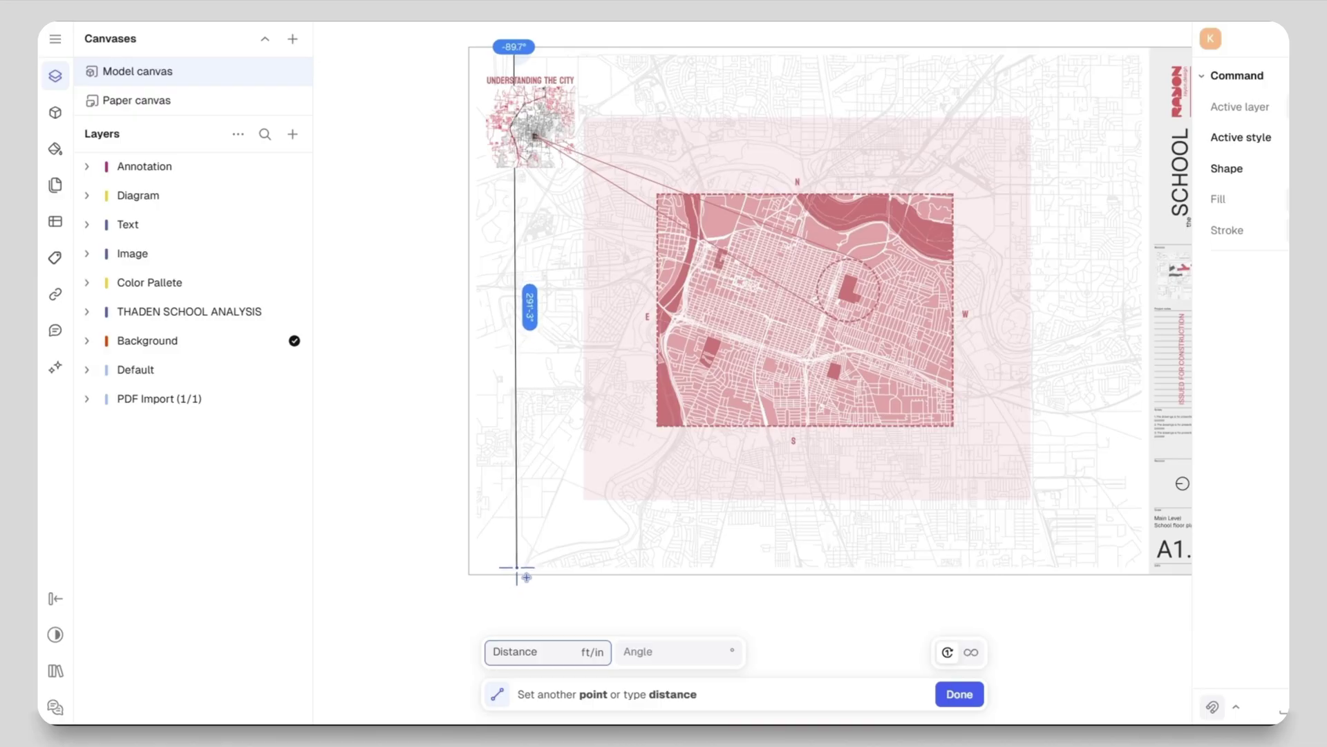
left_click(514, 568)
left_click(594, 587)
- Array the vertical line across the sheet with a count of 20, a distance of 20' and an angle of 0°
scroll(519, 47, "up", 5)
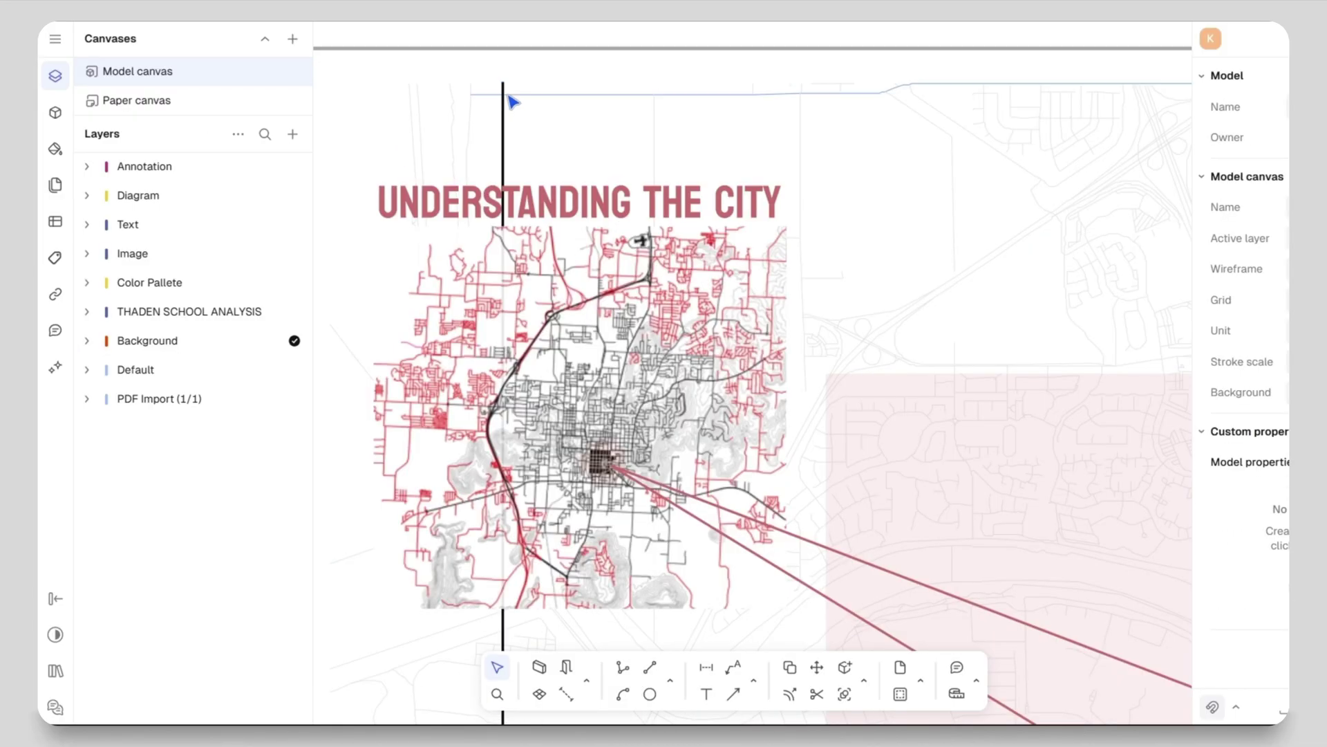
left_click(504, 95)
scroll(548, 102, "down", 3)
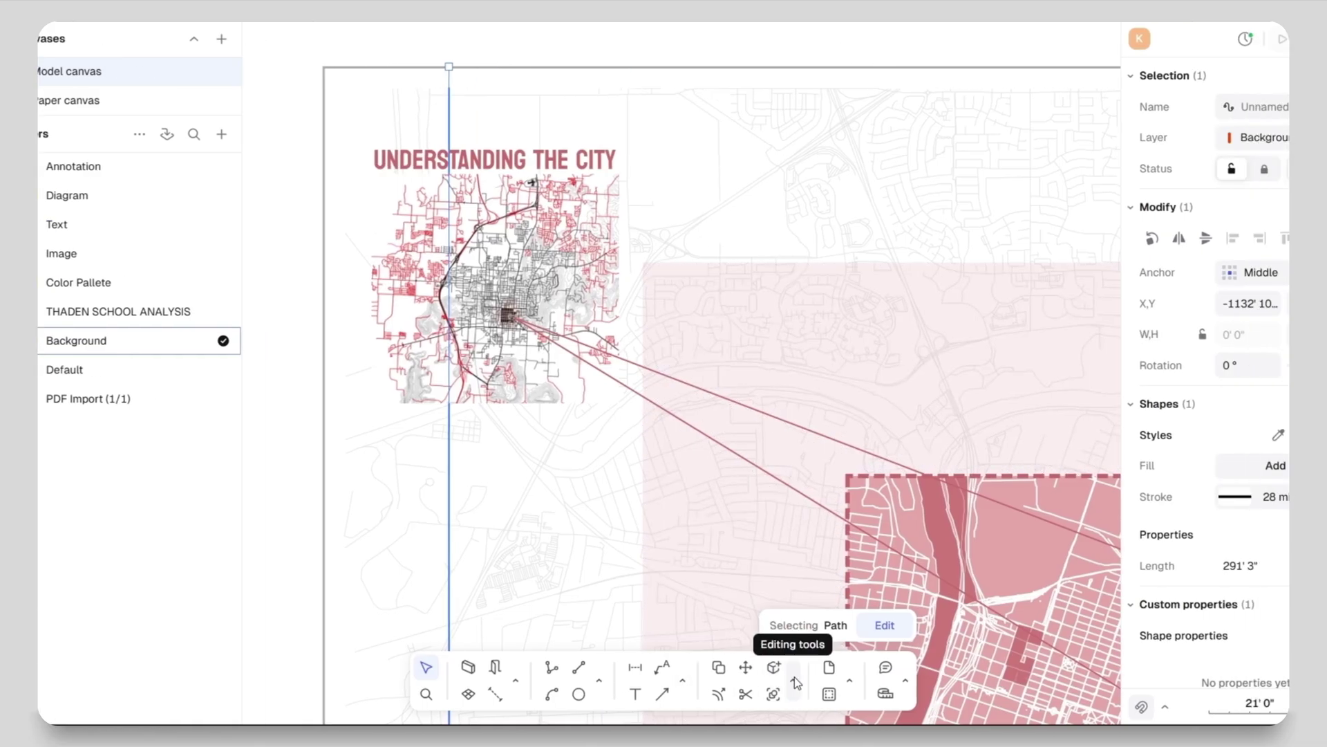
left_click(794, 676)
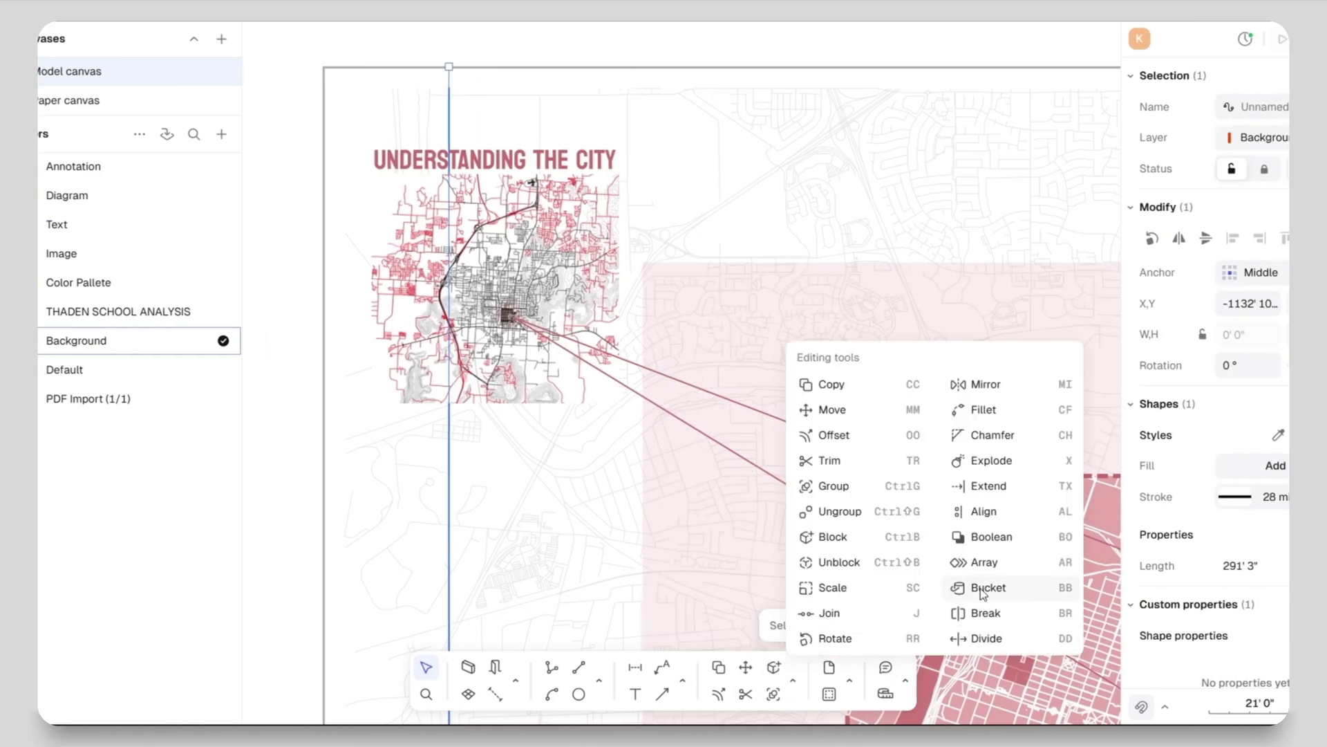
left_click(984, 563)
middle_click_drag(448, 67, 550, 230)
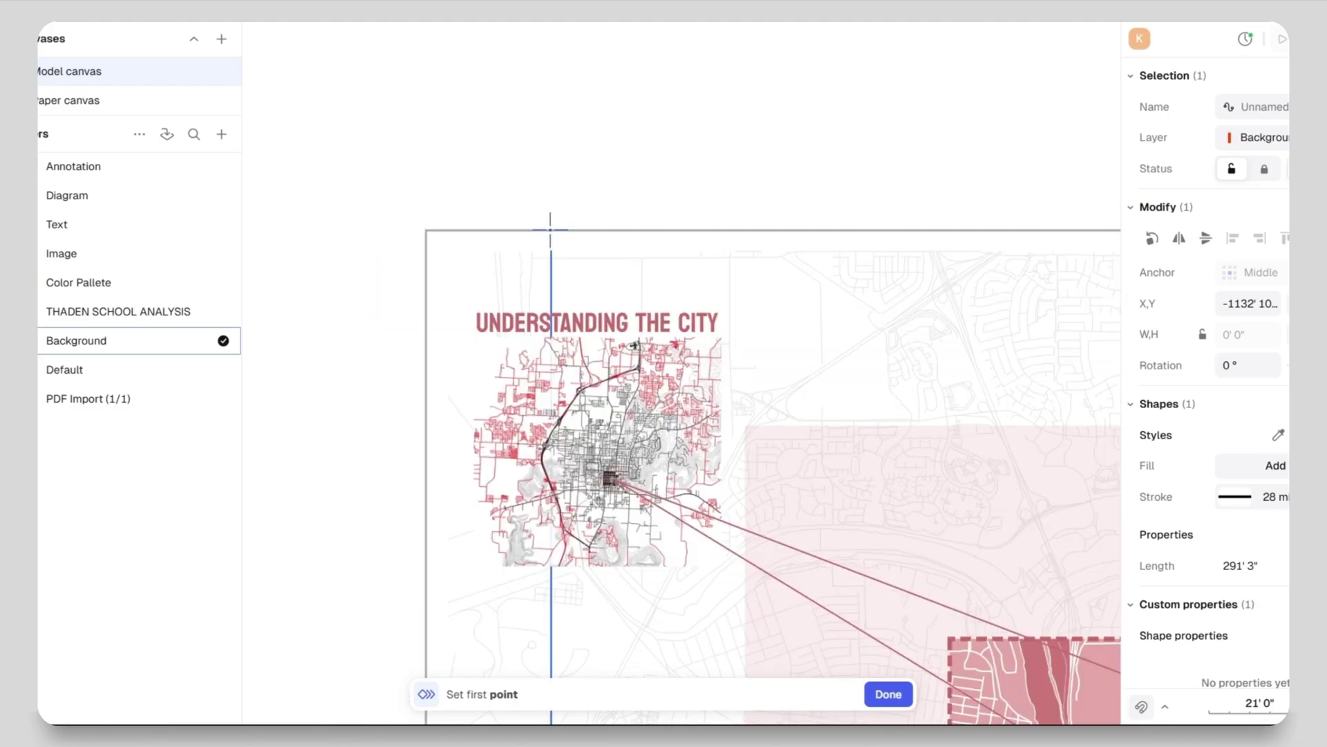
left_click(551, 228)
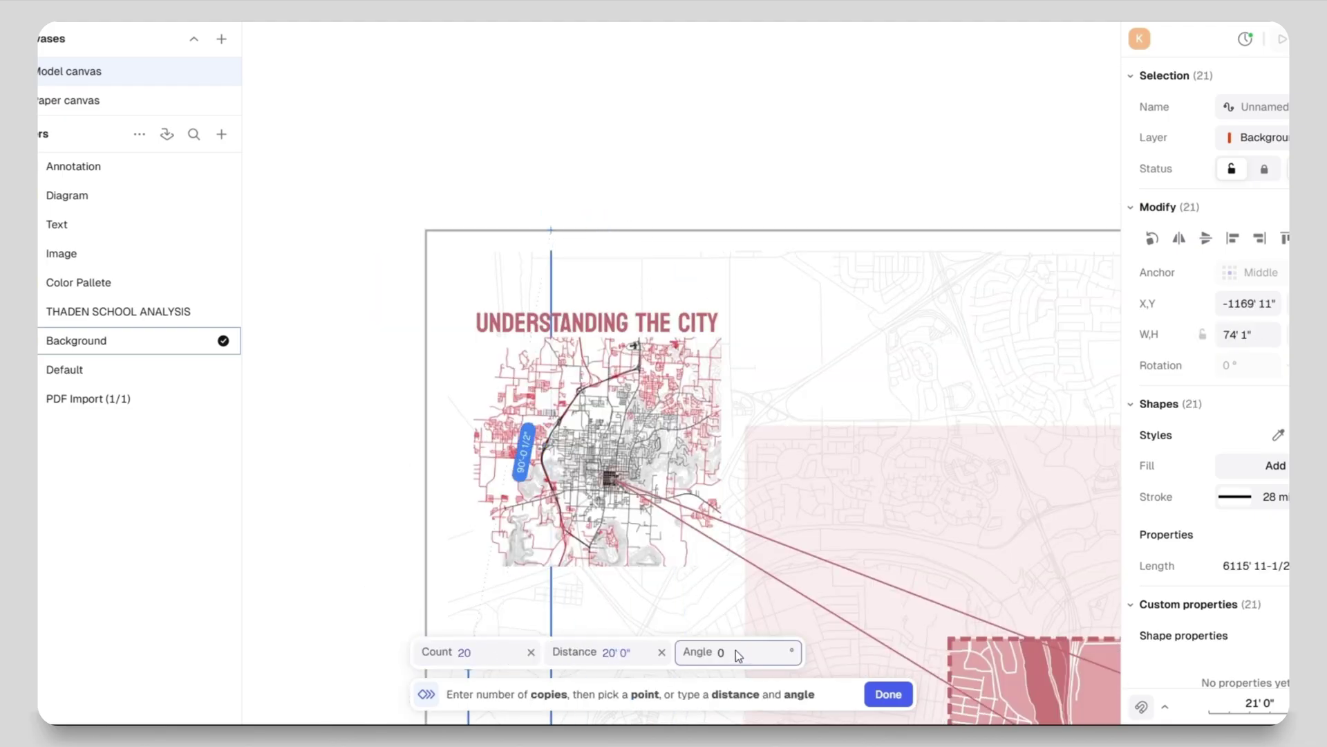
key("Return")
left_click(699, 288)
- Delete the surplus vertical grid line beyond the sheet's right edge
scroll(661, 133, "down", 10)
middle_click_drag(780, 220, 603, 255)
left_click(897, 545)
scroll(896, 507, "up", 2)
left_click(886, 485)
key("Delete")
- Draw a horizontal line about 381' 8" long from the sheet's left border to the title block
key("l")
scroll(488, 195, "up", 5)
left_click(284, 284)
scroll(948, 291, "up", 5)
scroll(1031, 187, "down", 5)
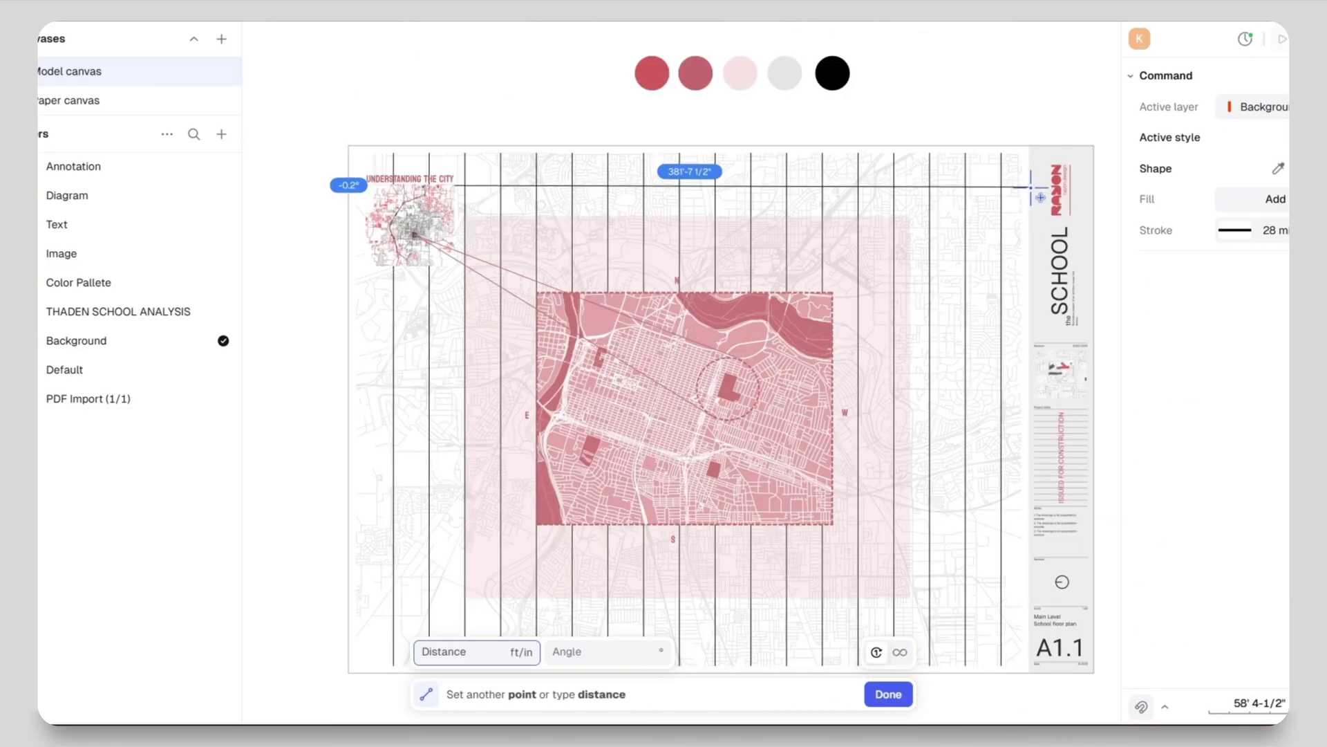
left_click(1030, 186)
key("Return")
- Array the horizontal line down the sheet with a count of 15 at 20' spacing and delete the surplus lines below the sheet
scroll(313, 174, "up", 5)
left_click(830, 666)
left_click(415, 206)
type("15")
left_click(609, 656)
type("20")
left_click(719, 654)
type("0")
key("Return")
scroll(482, 315, "down", 10)
left_click(719, 650)
key("BackSpace")
scroll(478, 415, "up", 5)
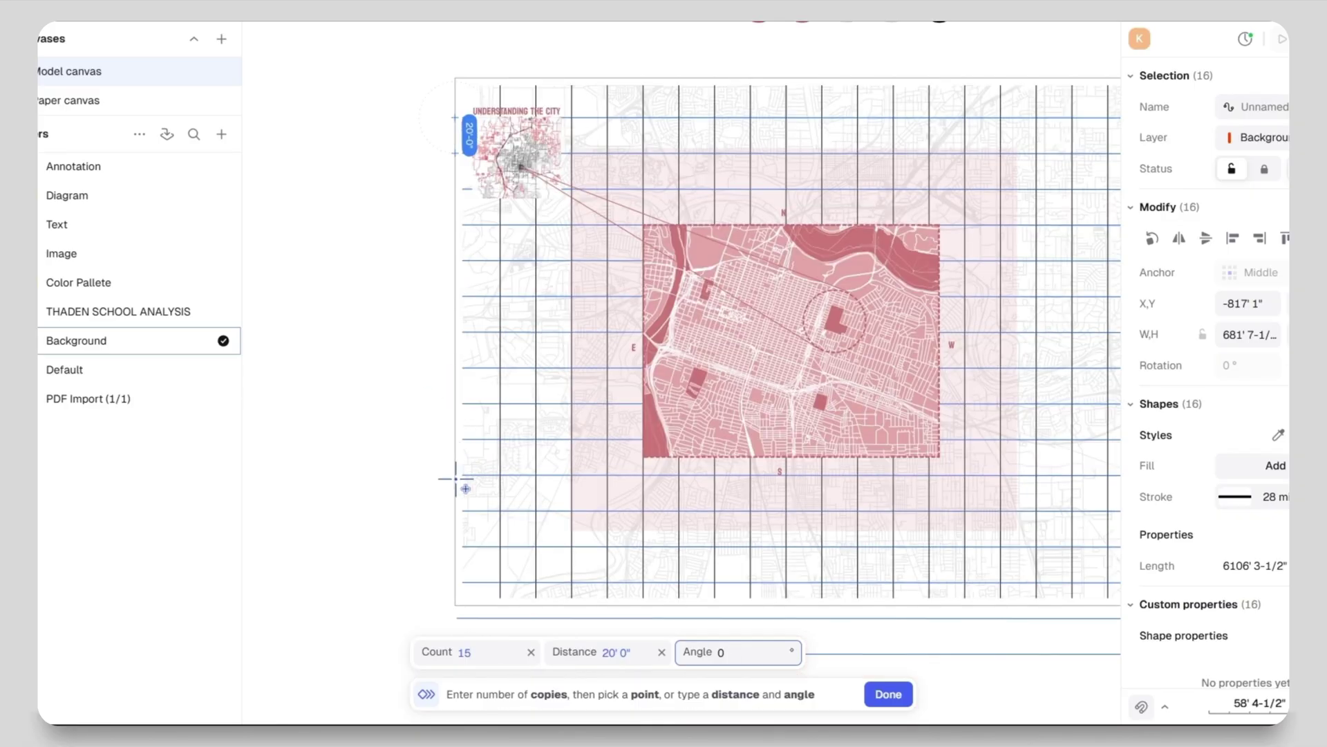
left_click(456, 478)
key("Delete")
- Give all grid line paths in the Background layer a light grey 5 mil stroke
scroll(562, 376, "down", 5)
left_click(83, 370)
left_click(83, 624, "shift")
left_click(1235, 497)
left_click(1065, 509)
left_click(1092, 603)
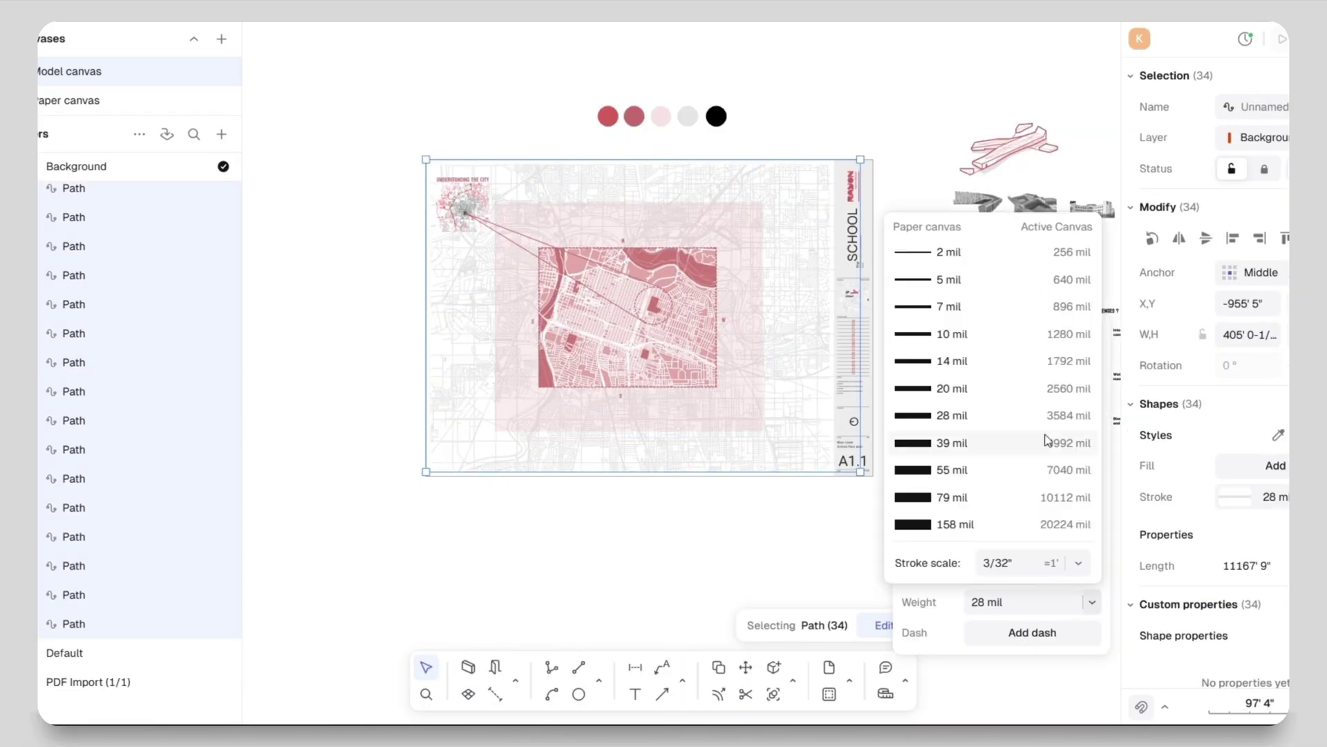
left_click(1021, 280)
mouse_move(905, 364)
left_mouse_down()
mouse_move(904, 393)
mouse_move(904, 372)
left_mouse_up()
left_click(659, 547)
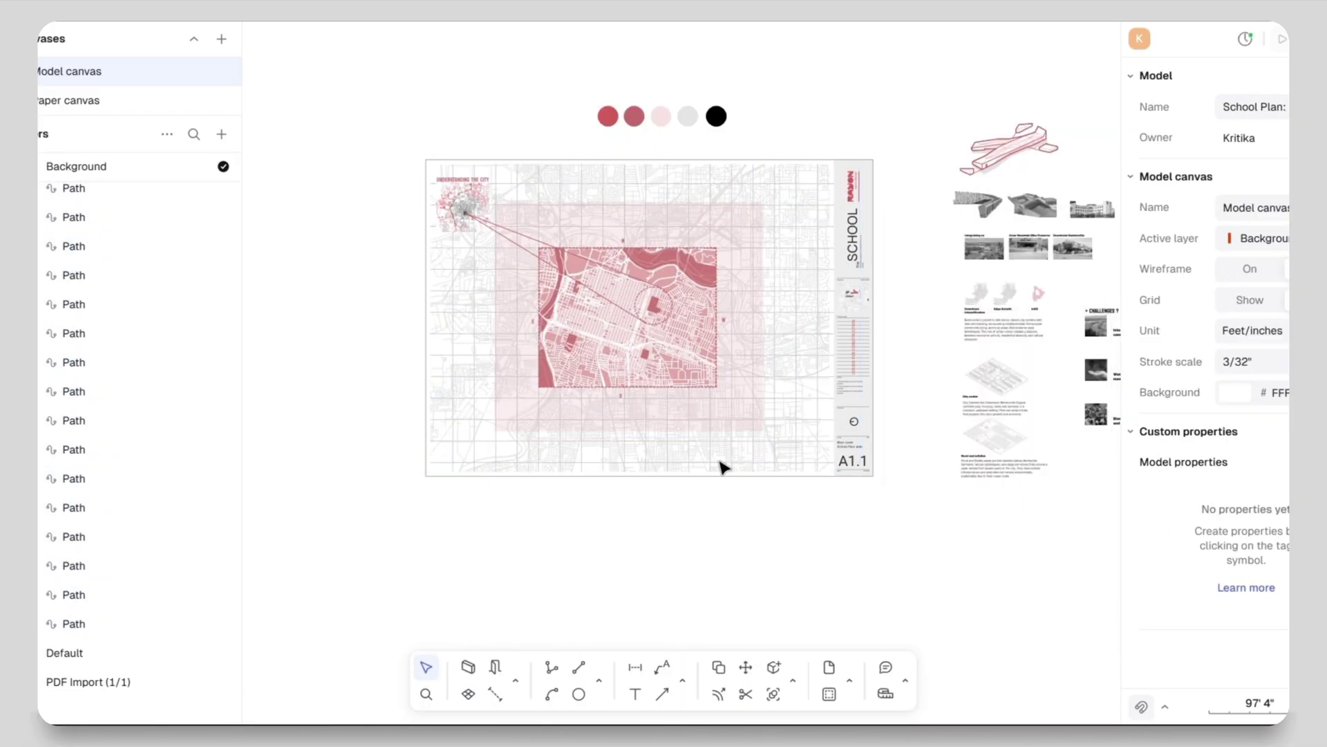
- Resize the pink zone rectangle to fit the grid lines, about 240' wide and 200' 2" high
scroll(571, 207, "up", 5)
left_click(588, 211)
left_click_drag(682, 195, 682, 202)
scroll(345, 217, "up", 10)
left_click_drag(506, 180, 543, 193)
scroll(501, 183, "down", 10)
scroll(617, 160, "up", 8)
left_click_drag(611, 228, 611, 242)
scroll(586, 181, "down", 10)
scroll(807, 198, "up", 6)
left_click_drag(773, 210, 647, 229)
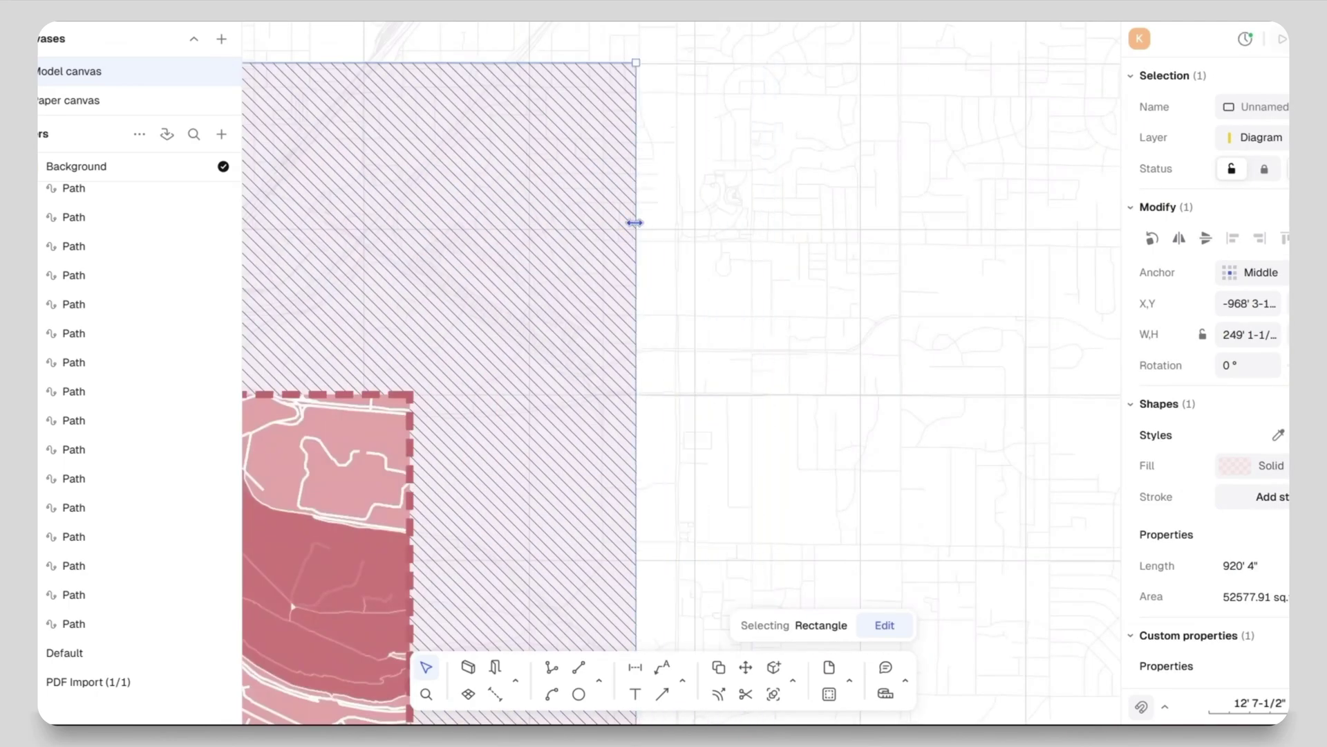
scroll(809, 202, "down", 5, "ctrl")
scroll(708, 454, "up", 5, "ctrl")
left_click_drag(708, 454, 735, 394)
scroll(745, 517, "down", 5, "ctrl")
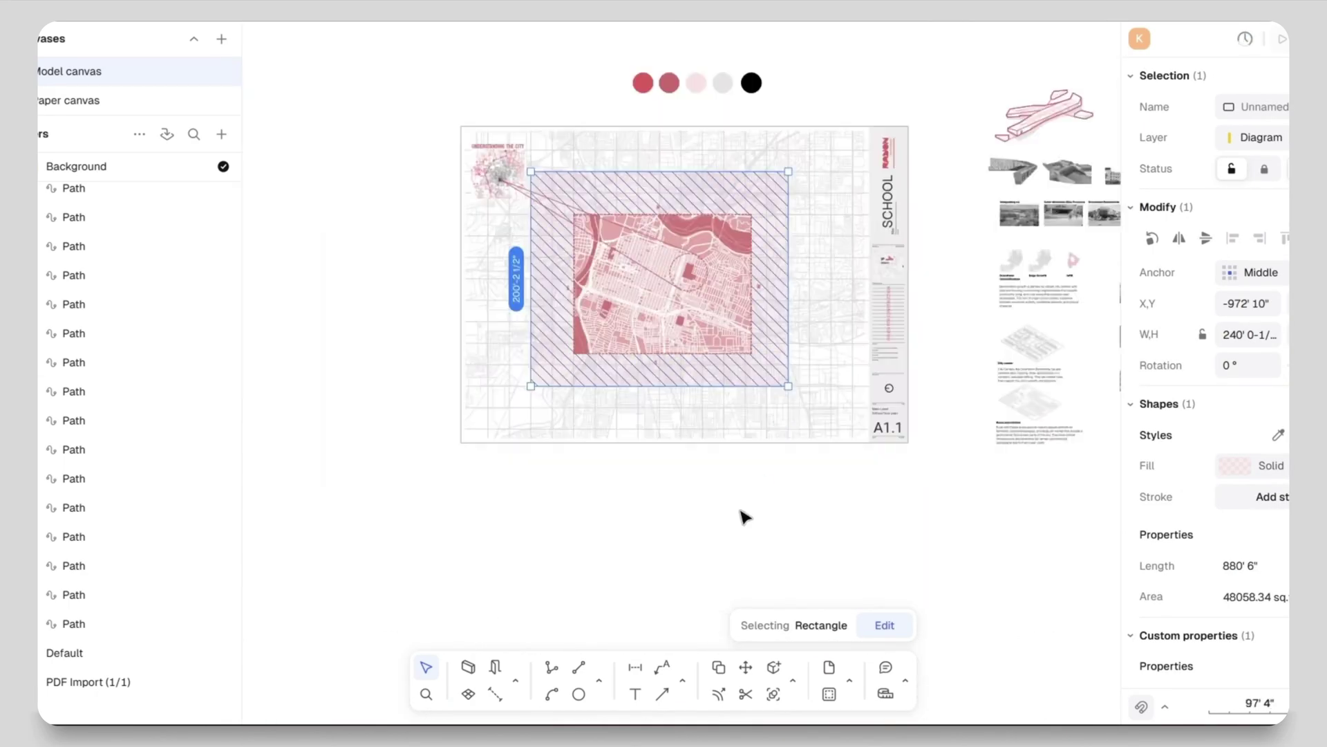
left_click(740, 511)
- Make Diagram the active layer and draw a rectangle about 41' by 139' 8" over and below the city inset
scroll(486, 131, "up", 5)
left_click(41, 172)
left_click(664, 304)
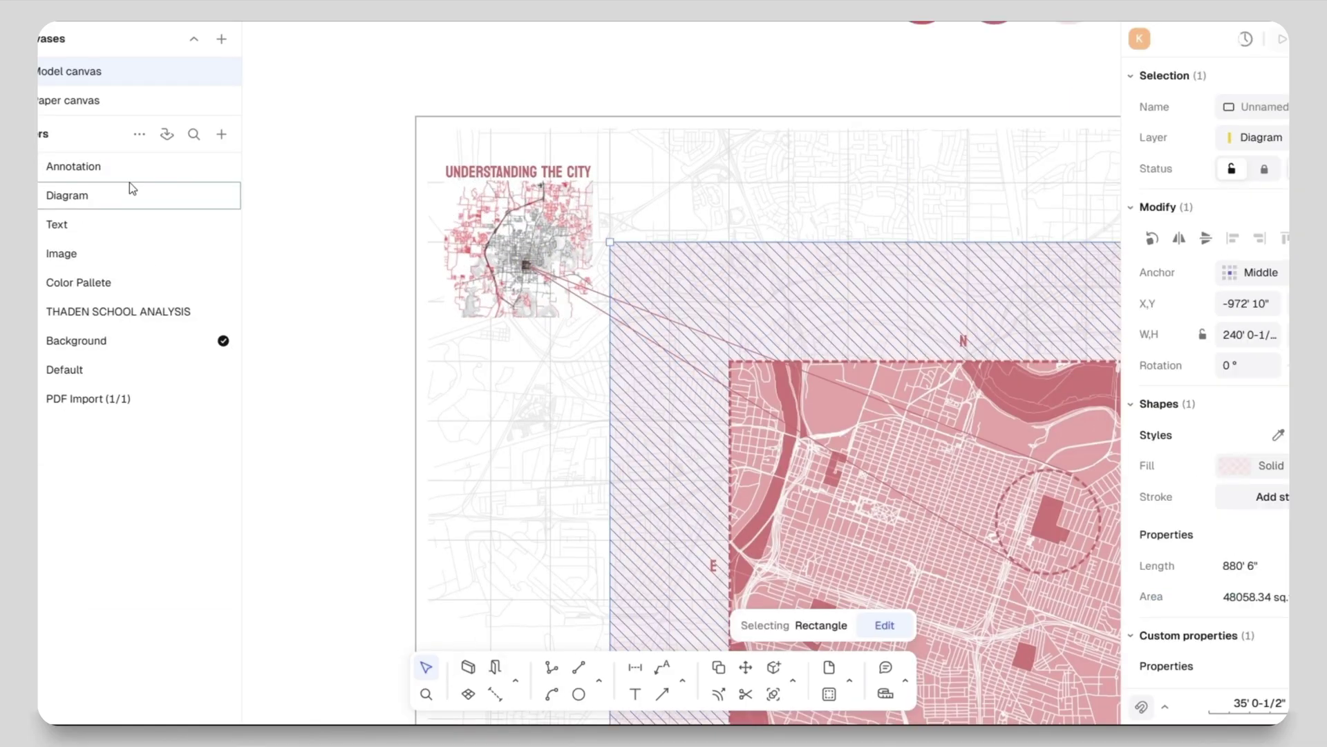
left_click(223, 196)
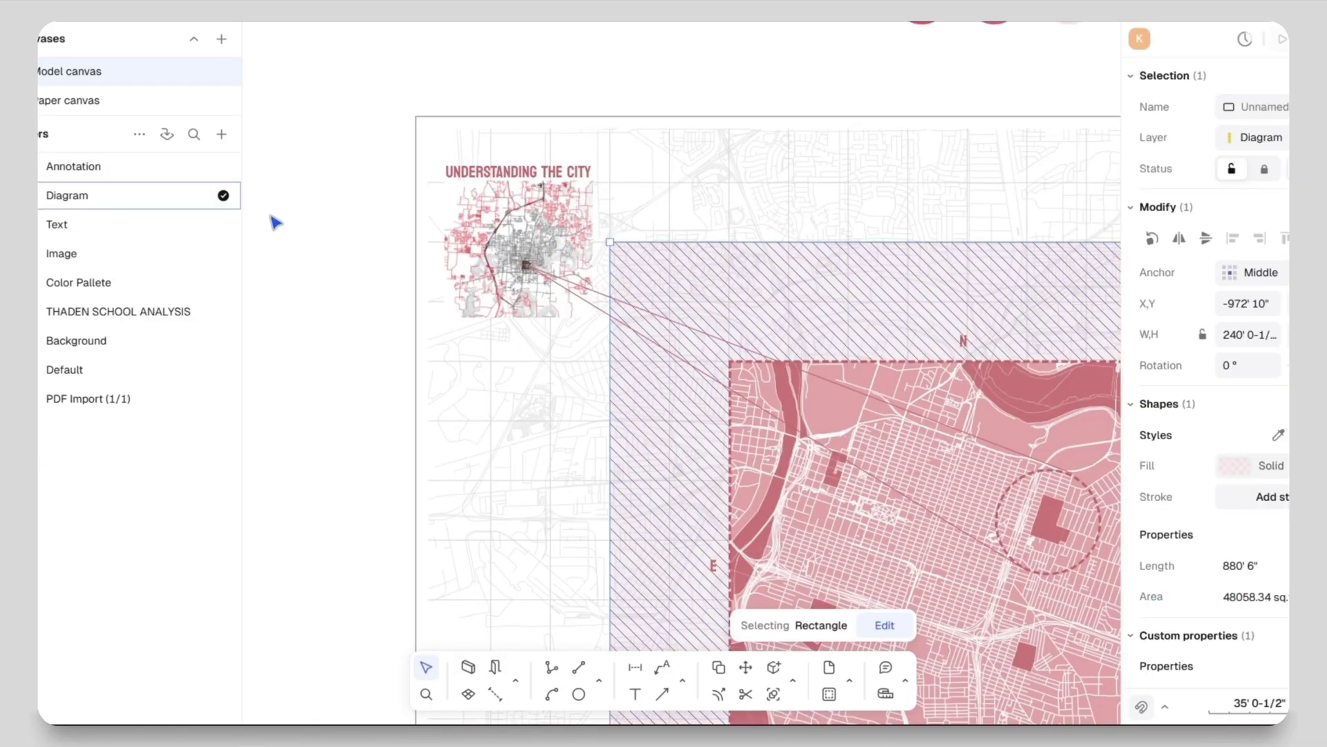
left_click(599, 681)
left_click(626, 610)
left_click(607, 193)
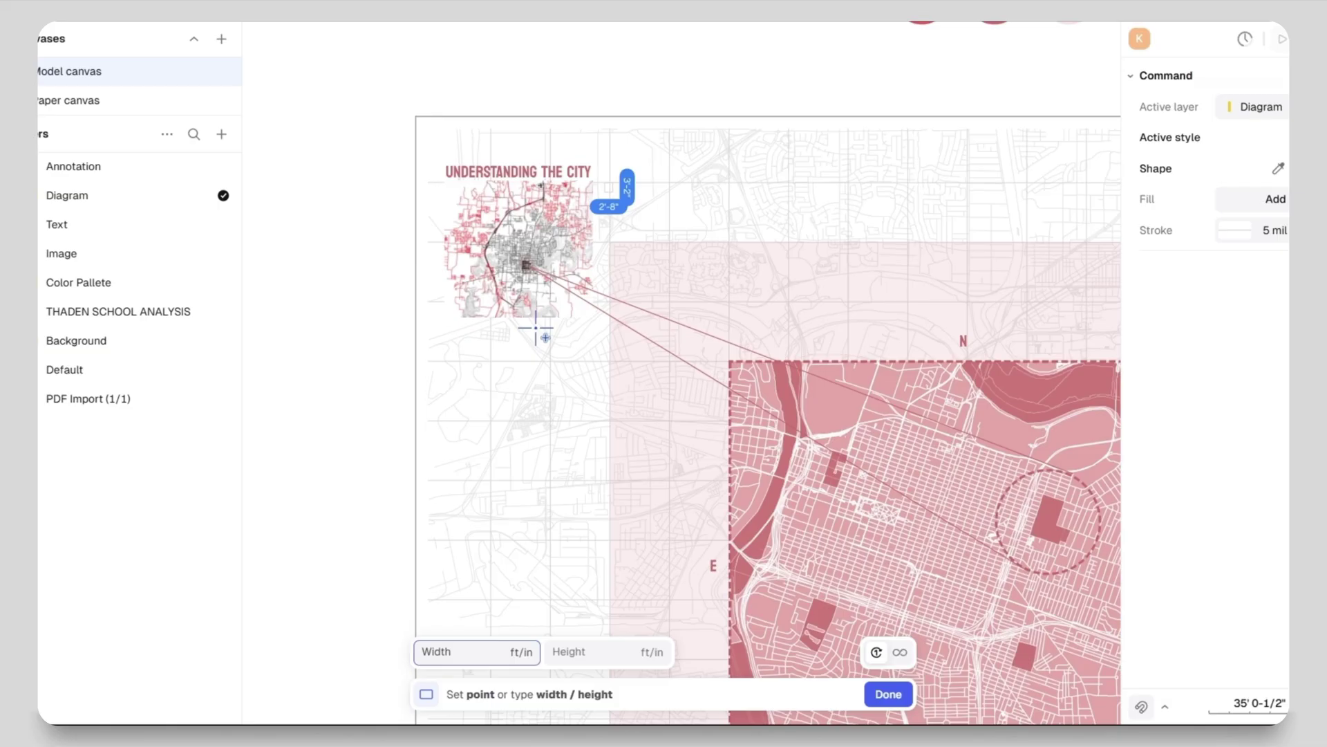
left_click(491, 599)
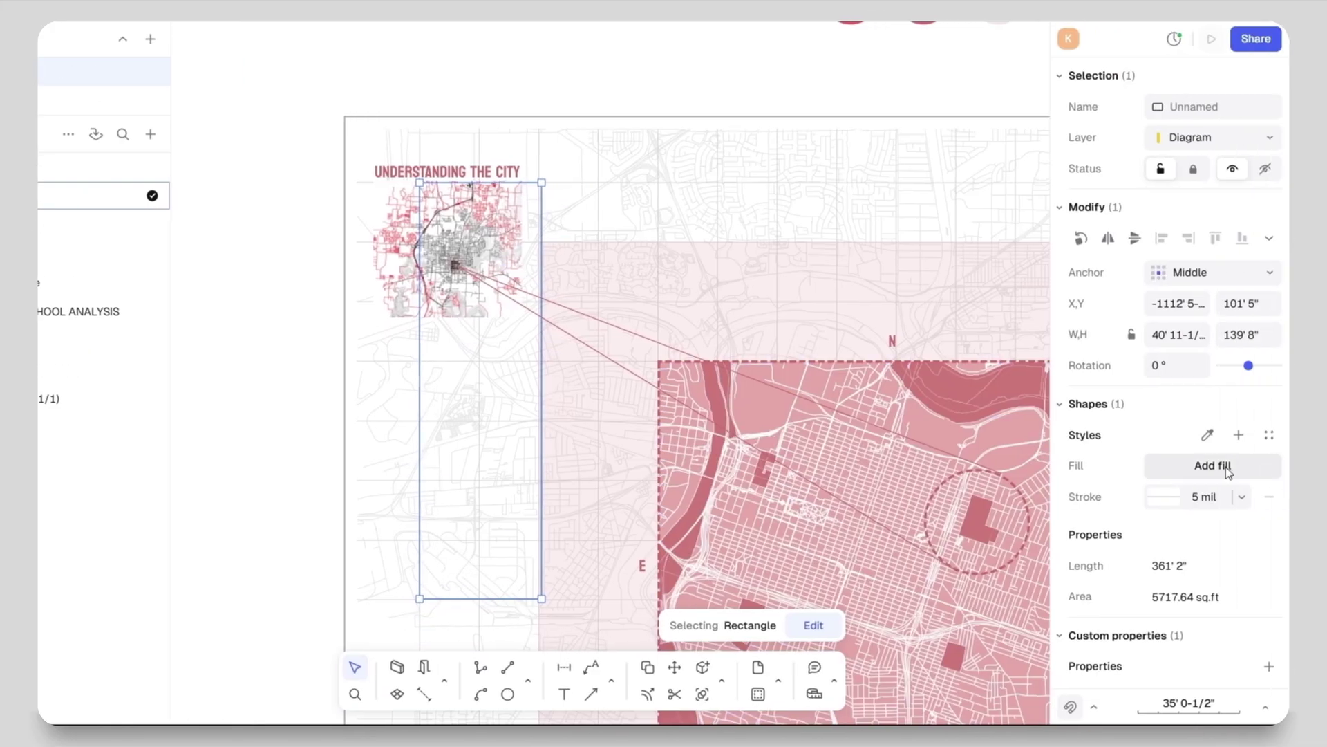
- Give the new rectangle a solid white fill and remove its stroke
left_click(1200, 465)
left_click(1018, 318)
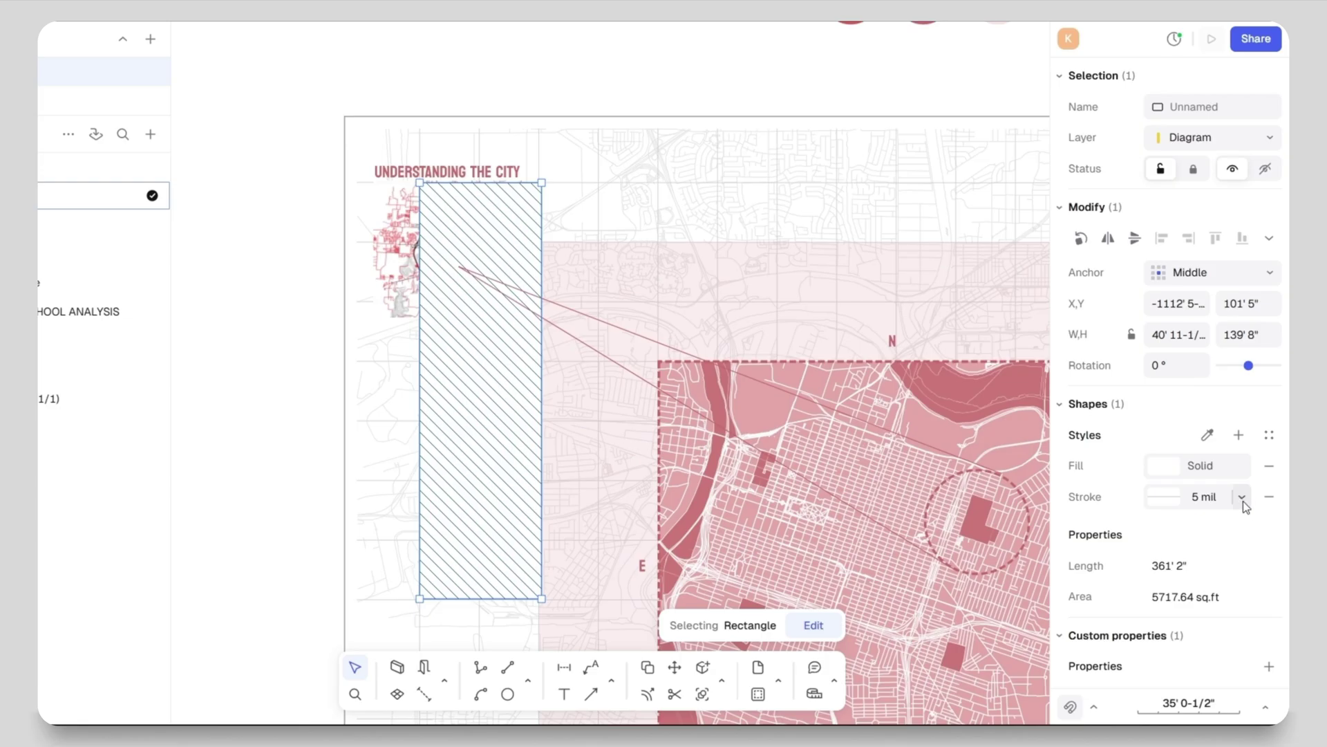
left_click(1270, 497)
- Move the Diagram layer between the Color Pallete and THADEN SCHOOL ANALYSIS layers
left_click(253, 337)
left_click(481, 323)
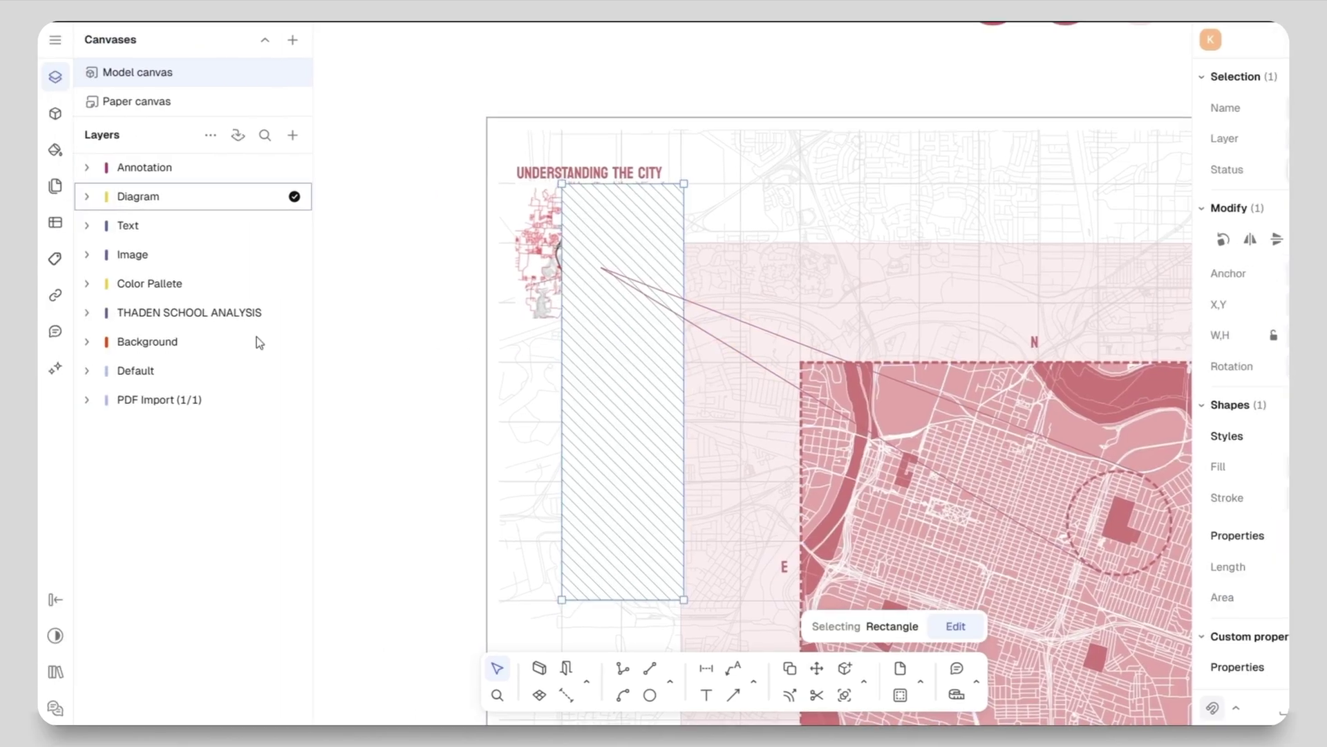
left_click_drag(171, 201, 166, 298)
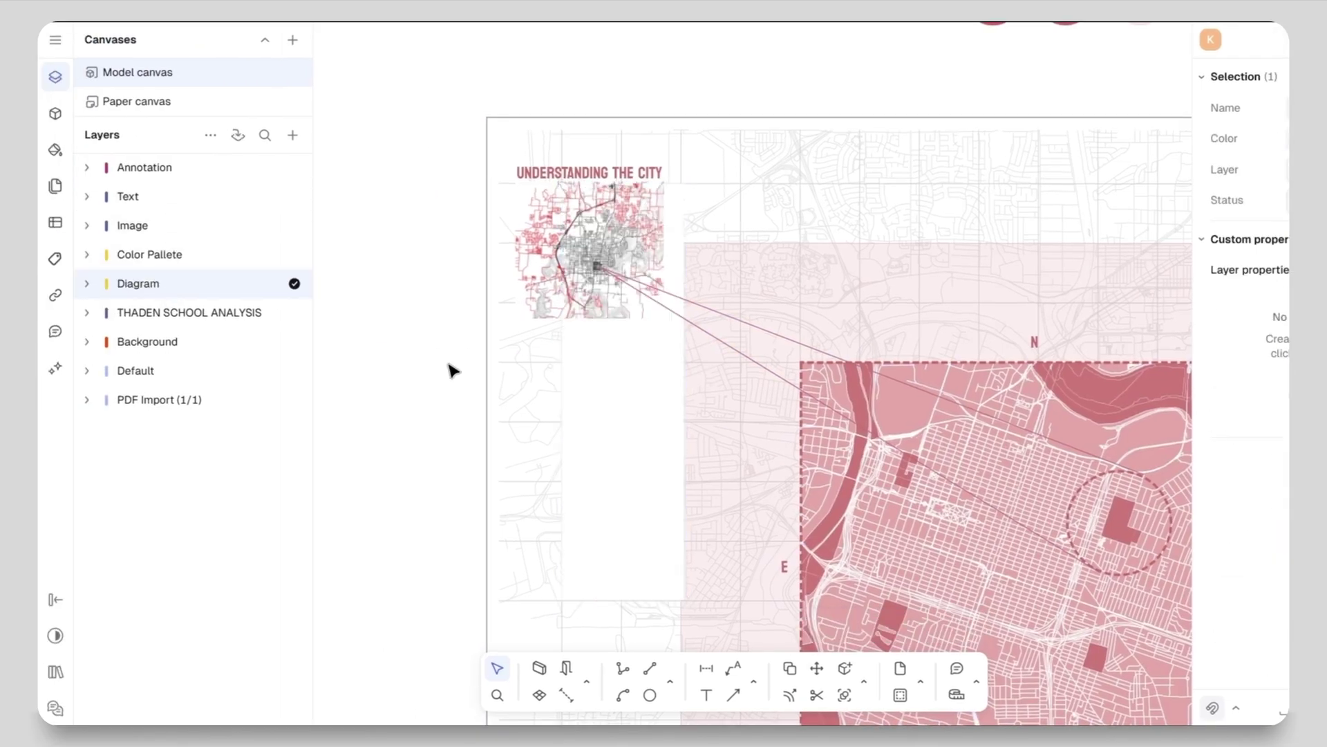
- Widen the white rectangle to about 65' 5" so that it reaches the sheet's left border
scroll(462, 201, "down", 5)
left_click(457, 239)
scroll(418, 262, "up", 5)
left_click_drag(437, 256, 364, 257)
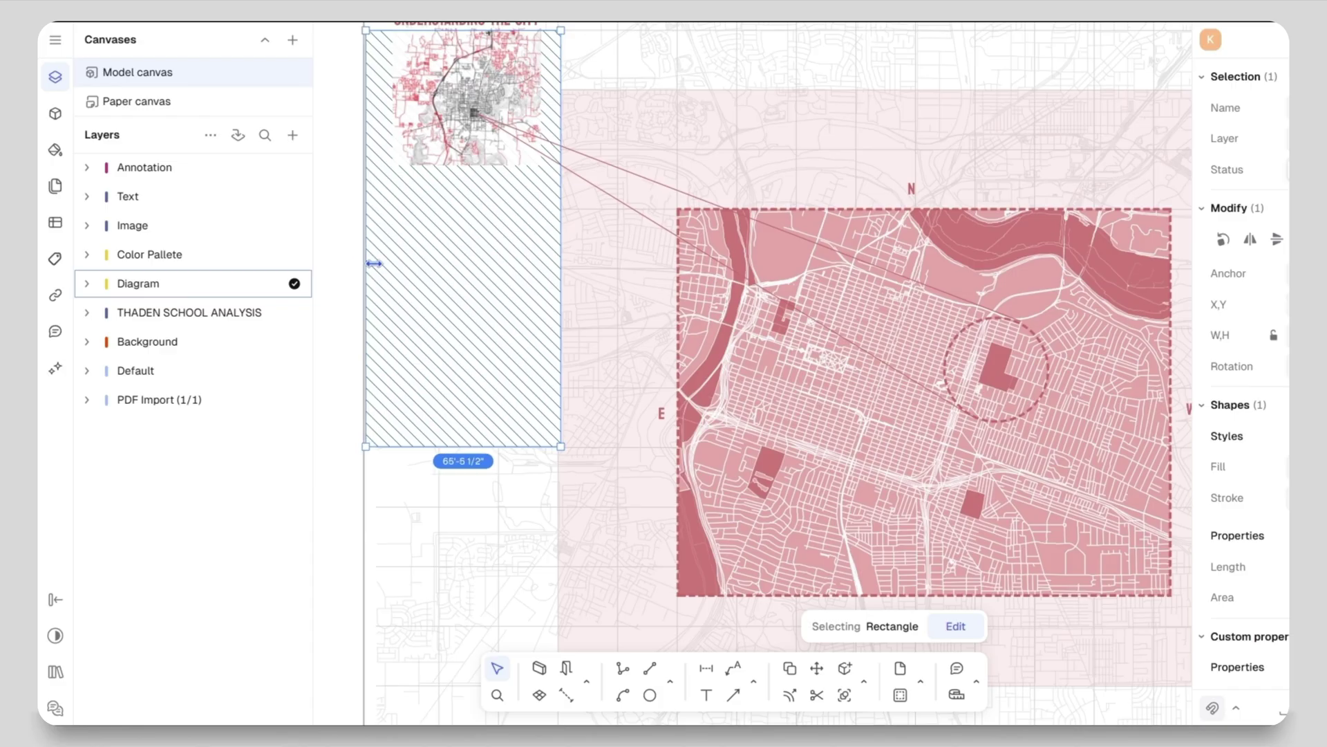
scroll(497, 202, "down", 5)
left_click(406, 246)
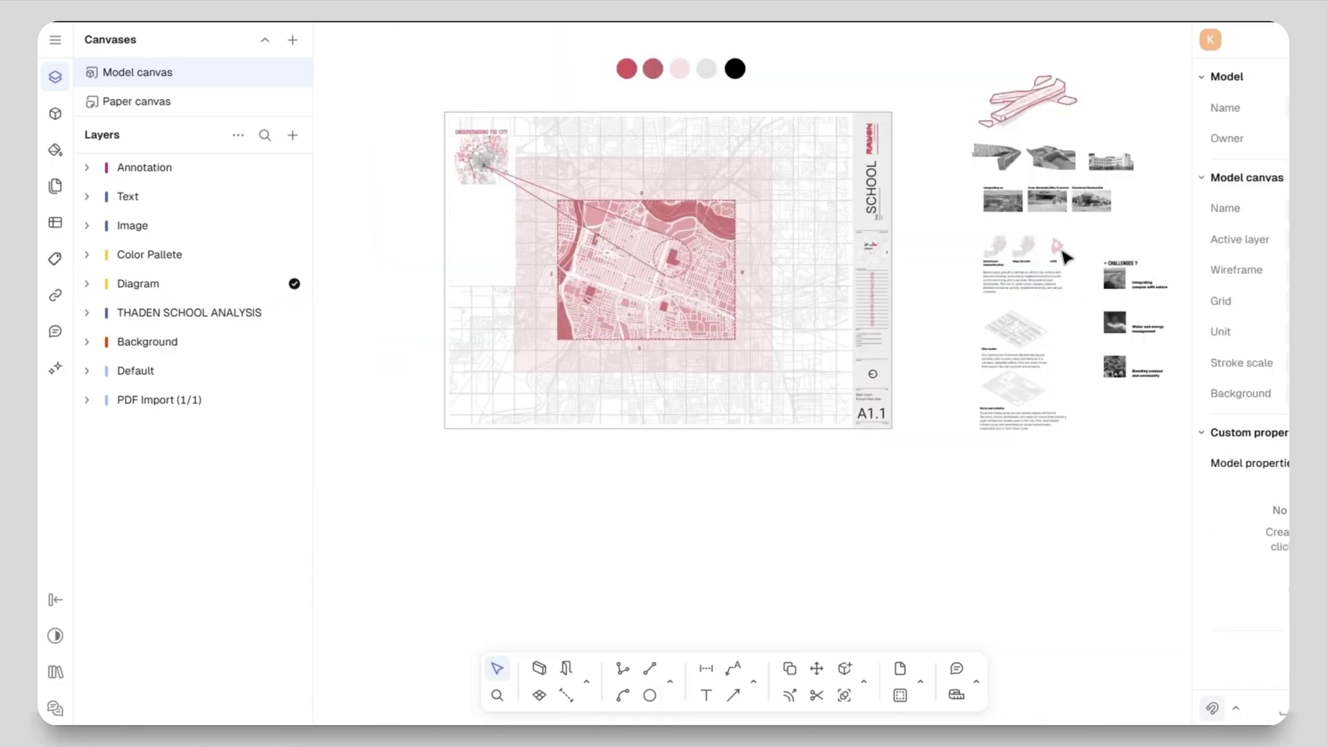
- Move the growth, city center and rural diagrams with their texts below the city inset, and the red campus sketch to the sheet's lower-right corner
left_click_drag(1074, 340, 1085, 469)
left_click_drag(1031, 258, 510, 216)
left_click(569, 479)
scroll(484, 329, "up", 5)
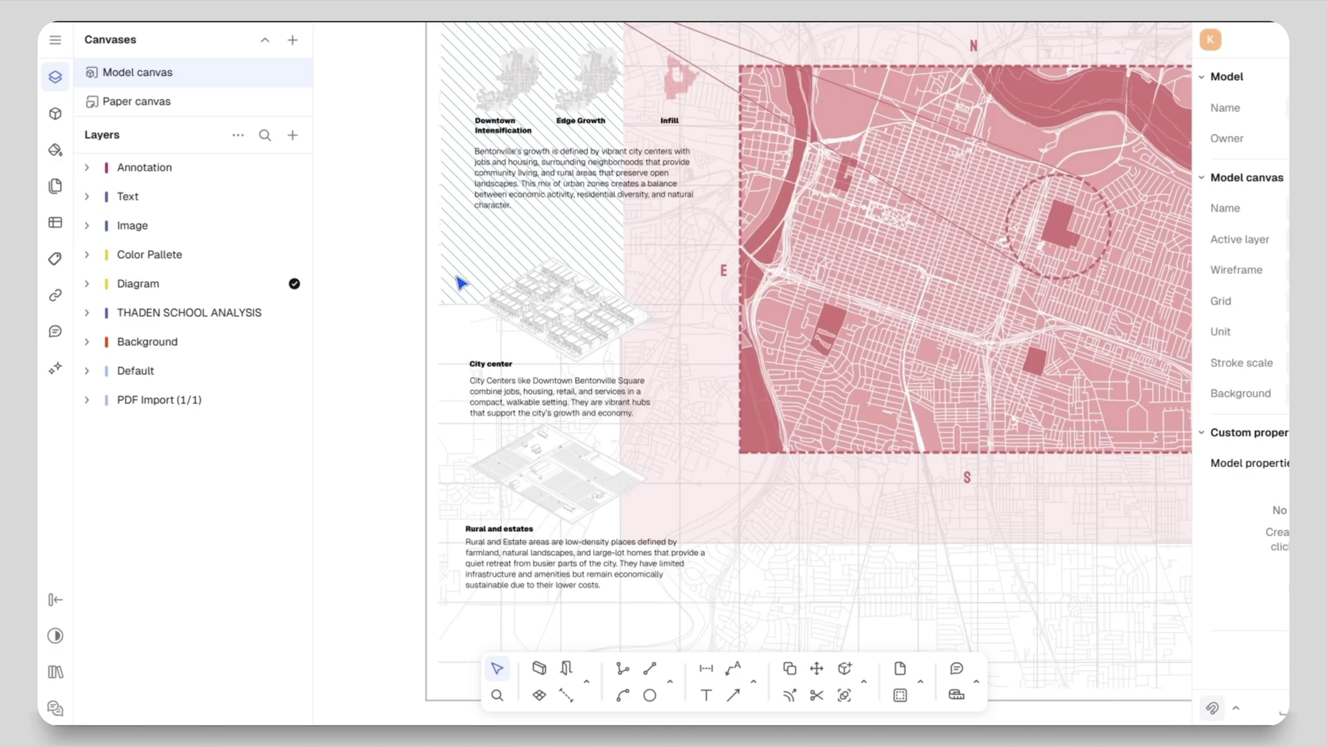
- Extend the white rectangle down behind the left-hand diagrams and copy it beside the title block
left_click(484, 297)
left_click_drag(507, 415, 525, 604)
scroll(430, 278, "down", 5)
mouse_move(430, 278)
left_mouse_down()
mouse_move(761, 257)
mouse_move(738, 270)
left_mouse_up()
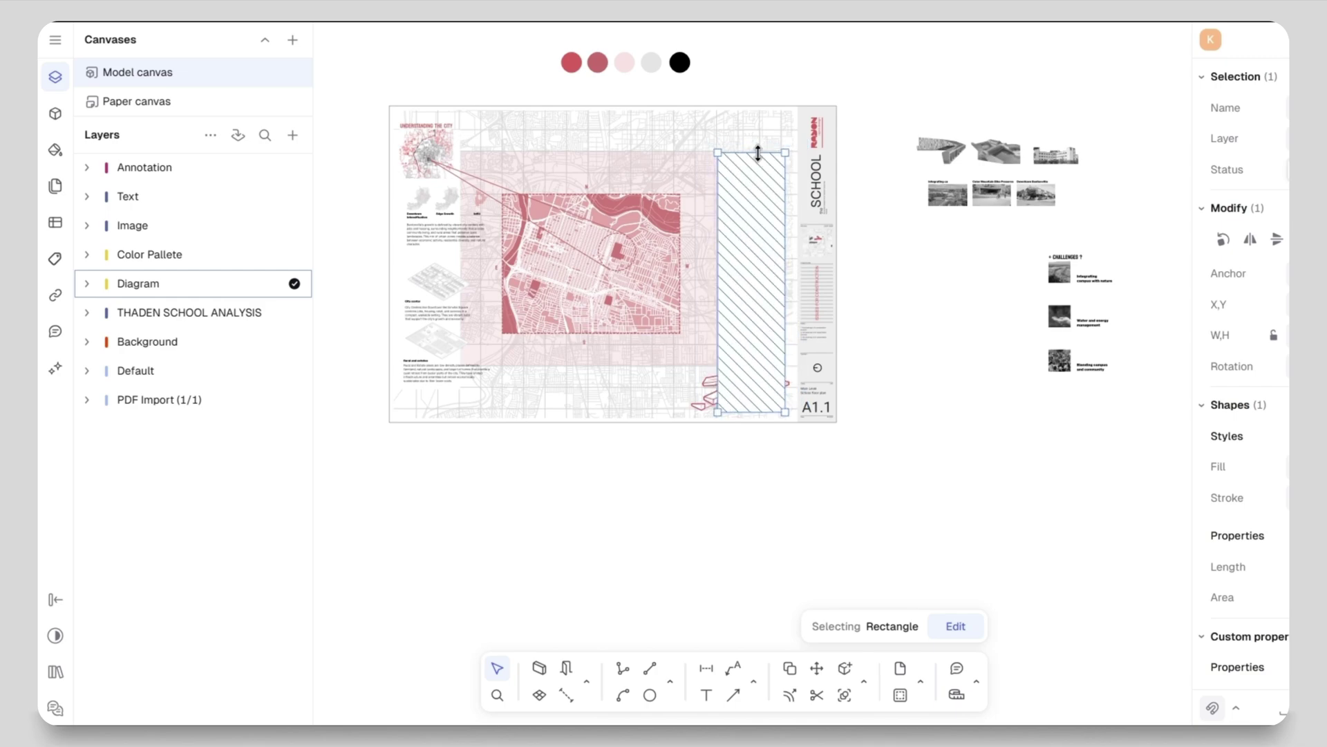
- Resize the copied rectangle beside the title block to about 60' 10" by 264' 8"
scroll(670, 139, "up", 5)
scroll(519, 87, "up", 3)
scroll(664, 184, "down", 5)
scroll(747, 166, "up", 5)
left_click_drag(747, 166, 679, 180)
scroll(797, 186, "down", 5)
scroll(797, 186, "down", 4)
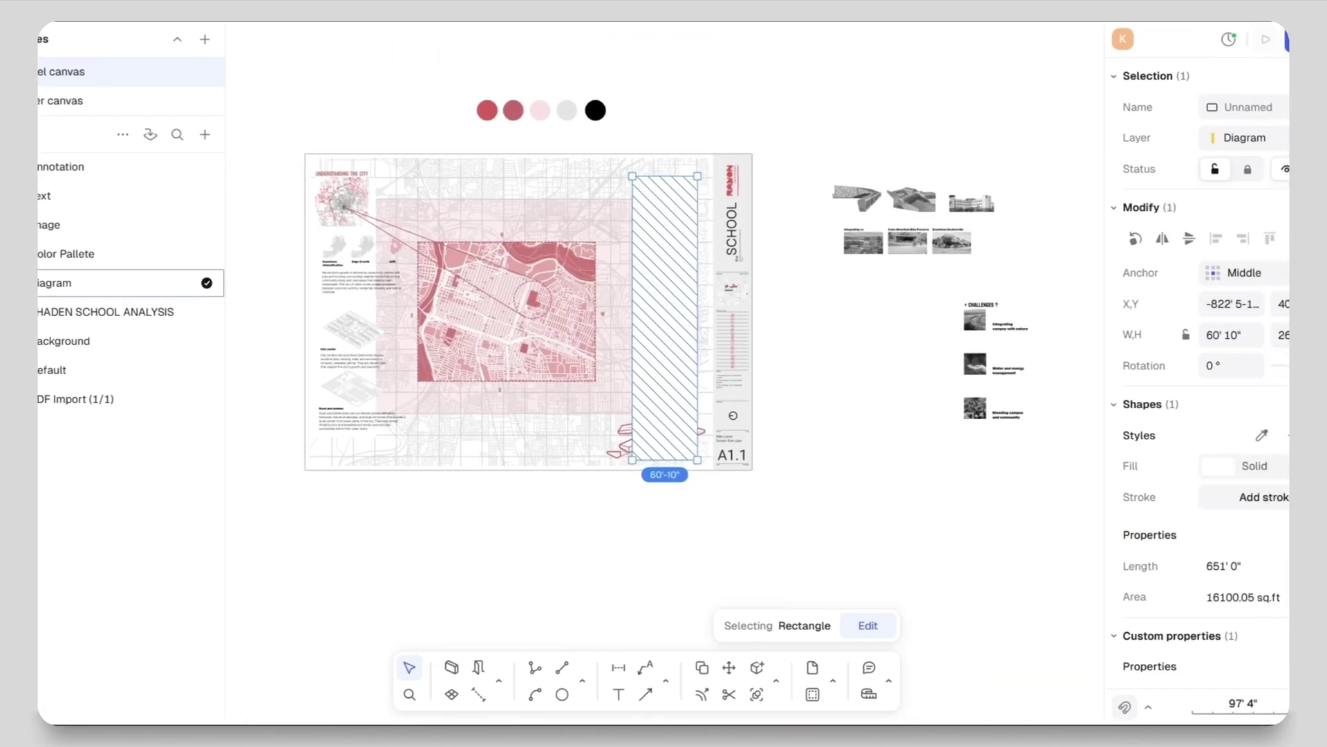
- Set the right-hand white rectangle's fill opacity to 90%
left_click(1228, 468)
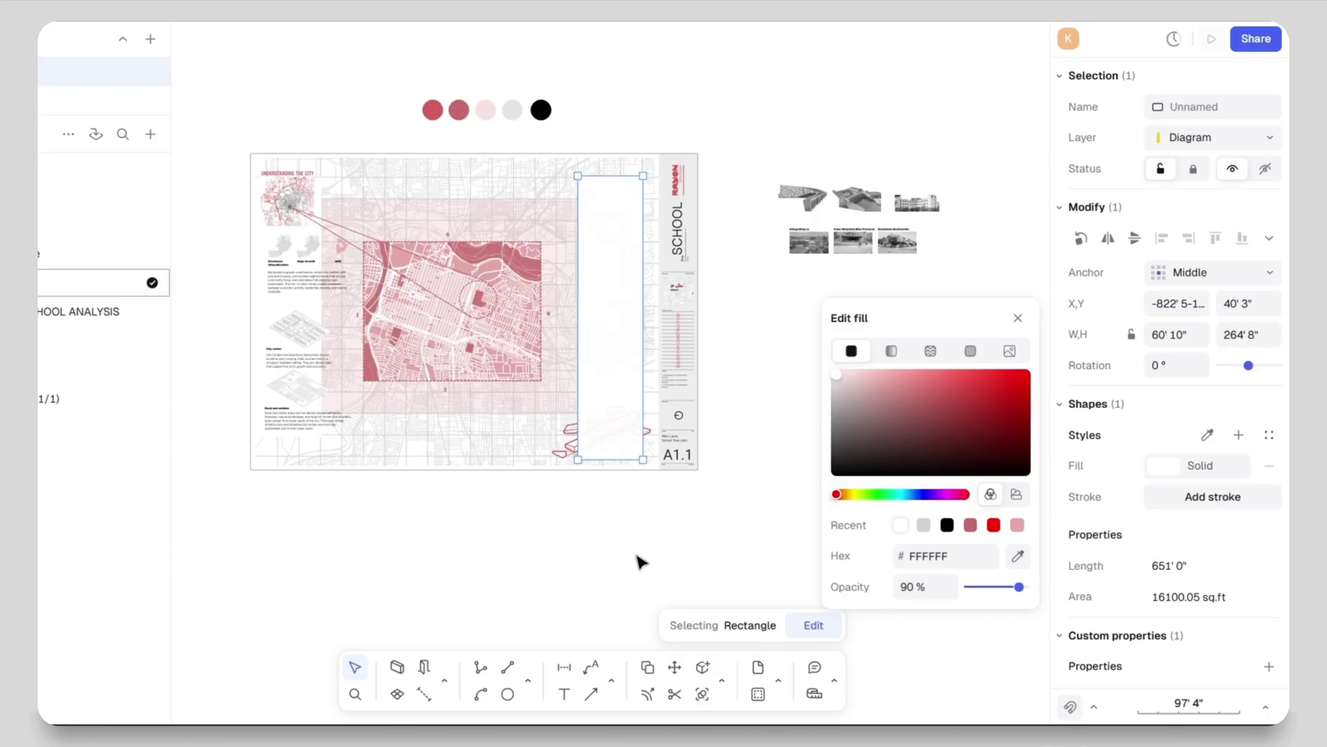
left_click(637, 558)
scroll(636, 494, "up", 5)
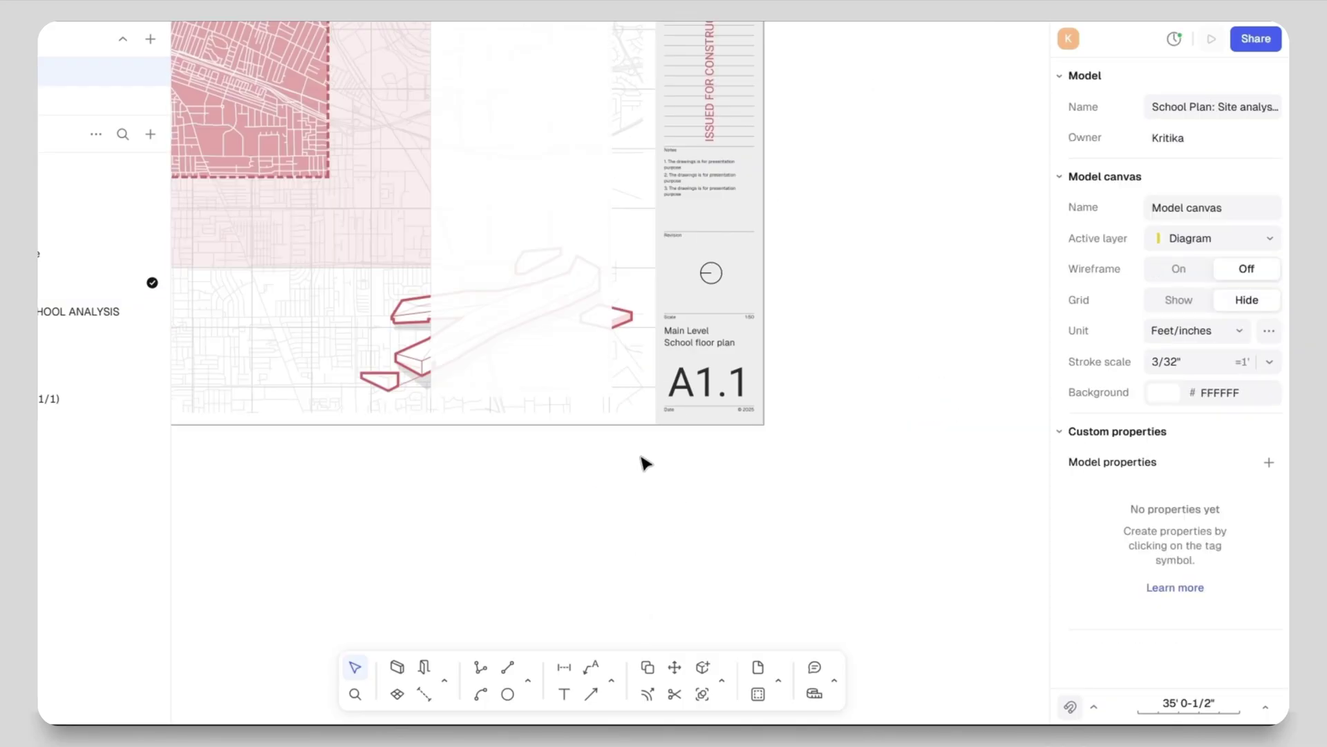
scroll(643, 443, "down", 5)
- Move the THADEN SCHOOL ANALYSIS layer above the Diagram layer
left_click(668, 381)
left_click(614, 493)
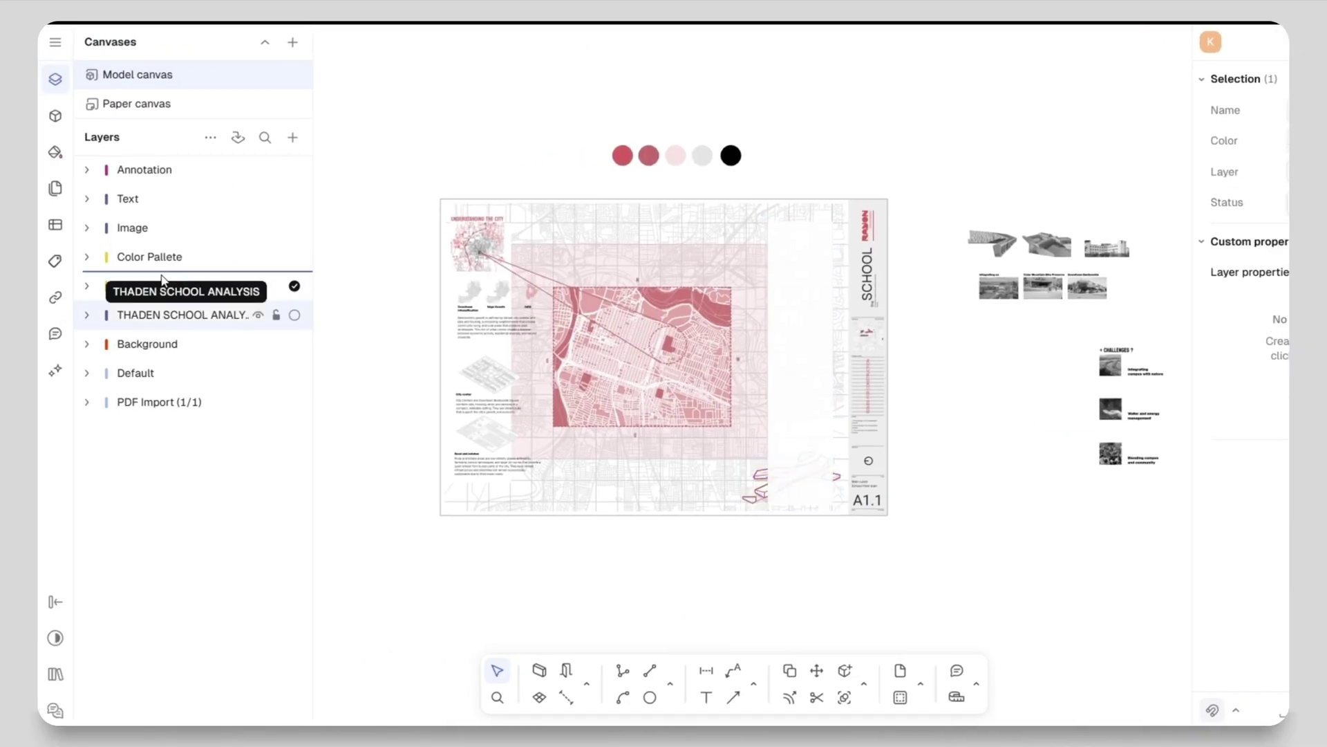
left_click(909, 560)
- Move the CHALLENGES heading with its three images and captions onto the white column beside the title block
scroll(910, 560, "left", 3)
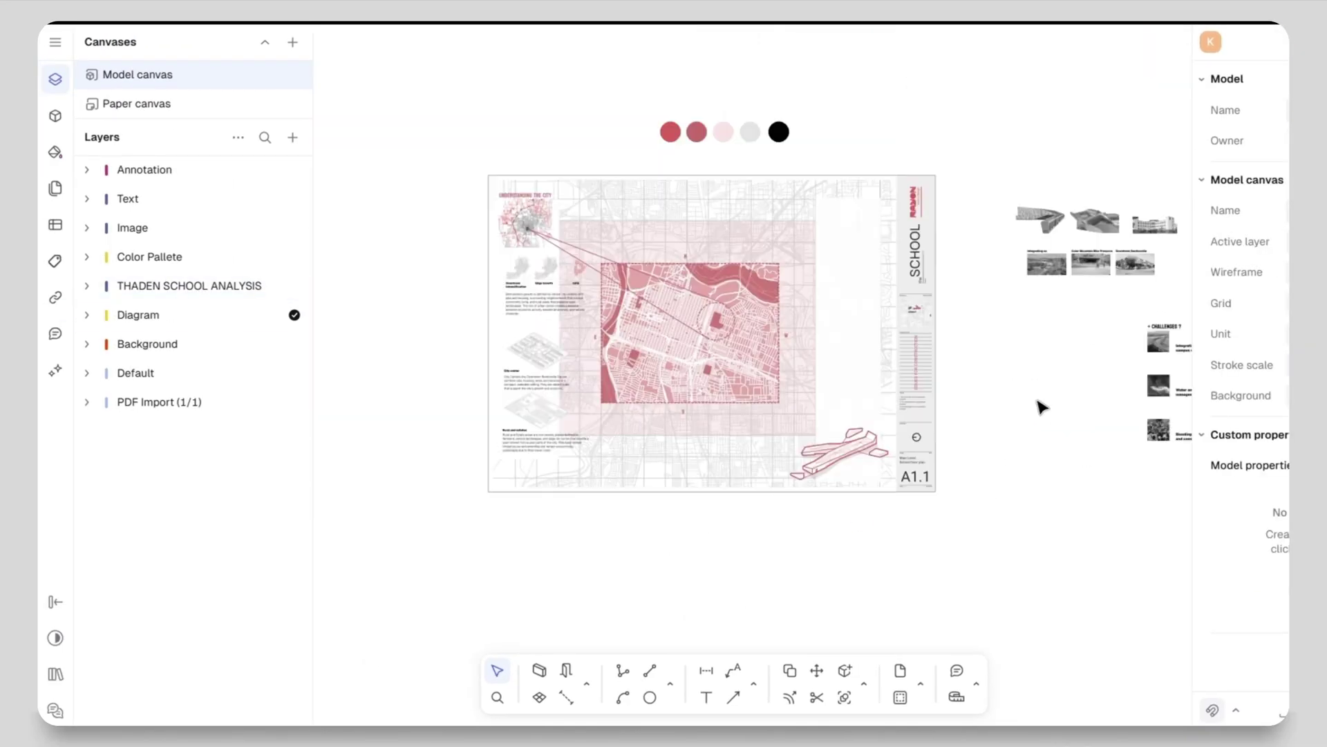
scroll(1038, 400, "right", 3)
left_click_drag(906, 307, 1045, 501)
left_click_drag(947, 330, 630, 308)
left_click(878, 374)
- Move the row of three captioned photos to the sheet's upper-right area, above the challenges block
middle_click_drag(885, 374, 798, 445)
scroll(719, 298, "up", 5)
scroll(788, 315, "down", 4)
scroll(797, 521, "down", 4)
left_click_drag(1140, 401, 859, 325)
left_click_drag(1011, 351, 535, 270)
left_click(954, 371)
- Place the three building cut-out images on the sheet, two below the downtown map and one under the captioned photos
middle_click_drag(955, 371, 966, 389)
left_click(960, 311)
scroll(985, 291, "down", 4)
key("Escape")
left_click_drag(877, 292, 589, 491)
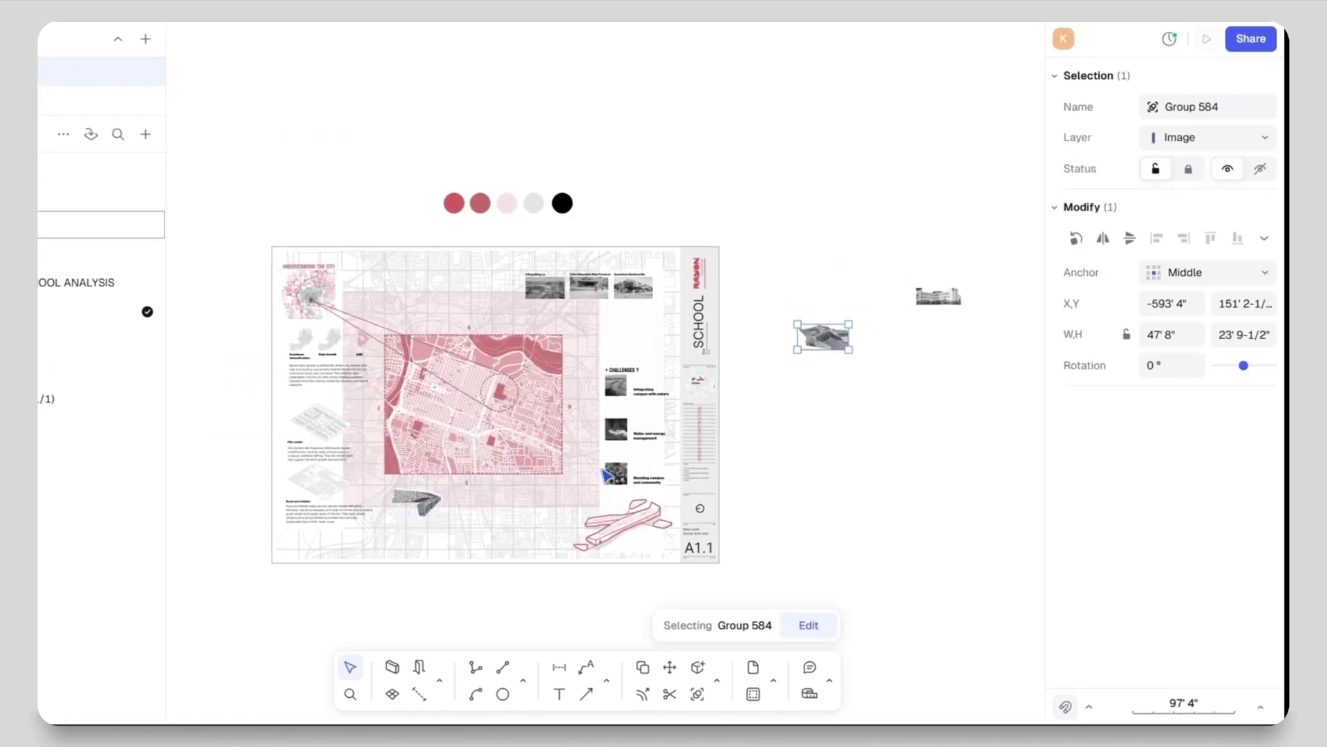
left_click(943, 301)
left_click(845, 393)
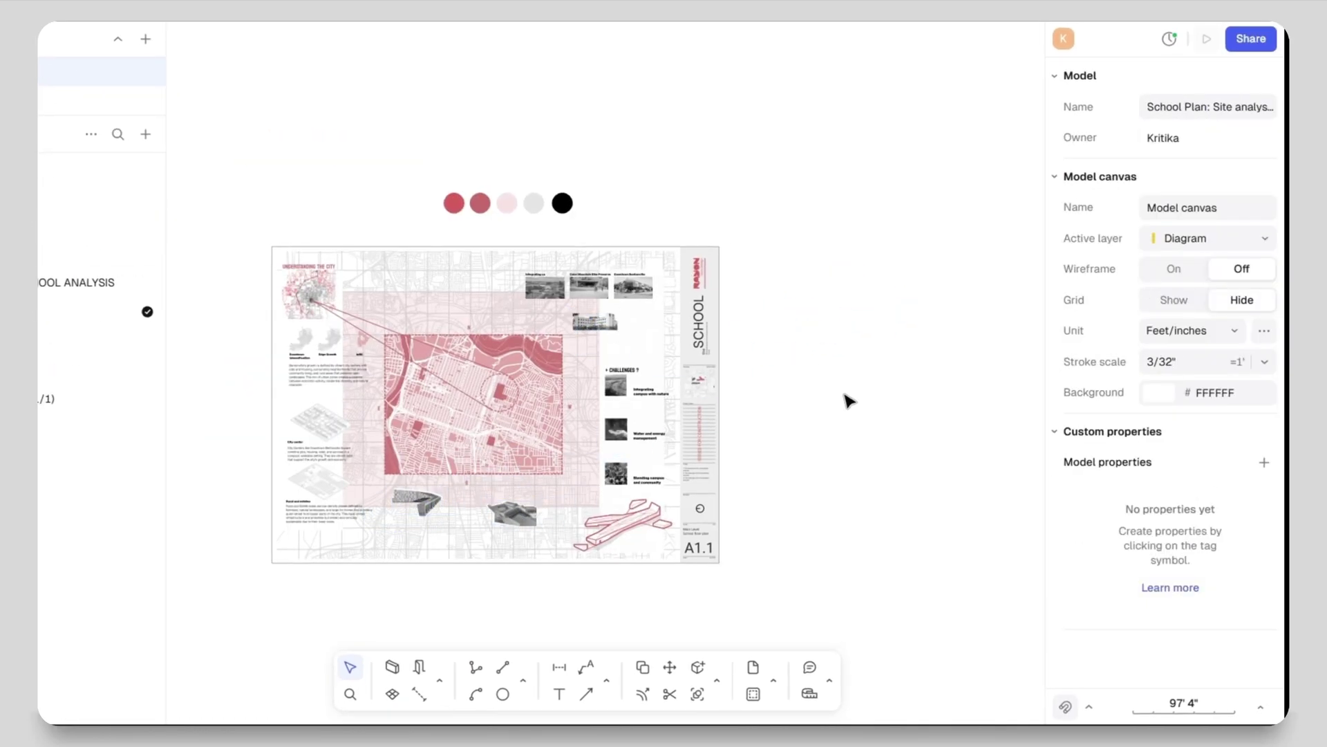
middle_click_drag(561, 474, 617, 446)
scroll(615, 446, "up", 5)
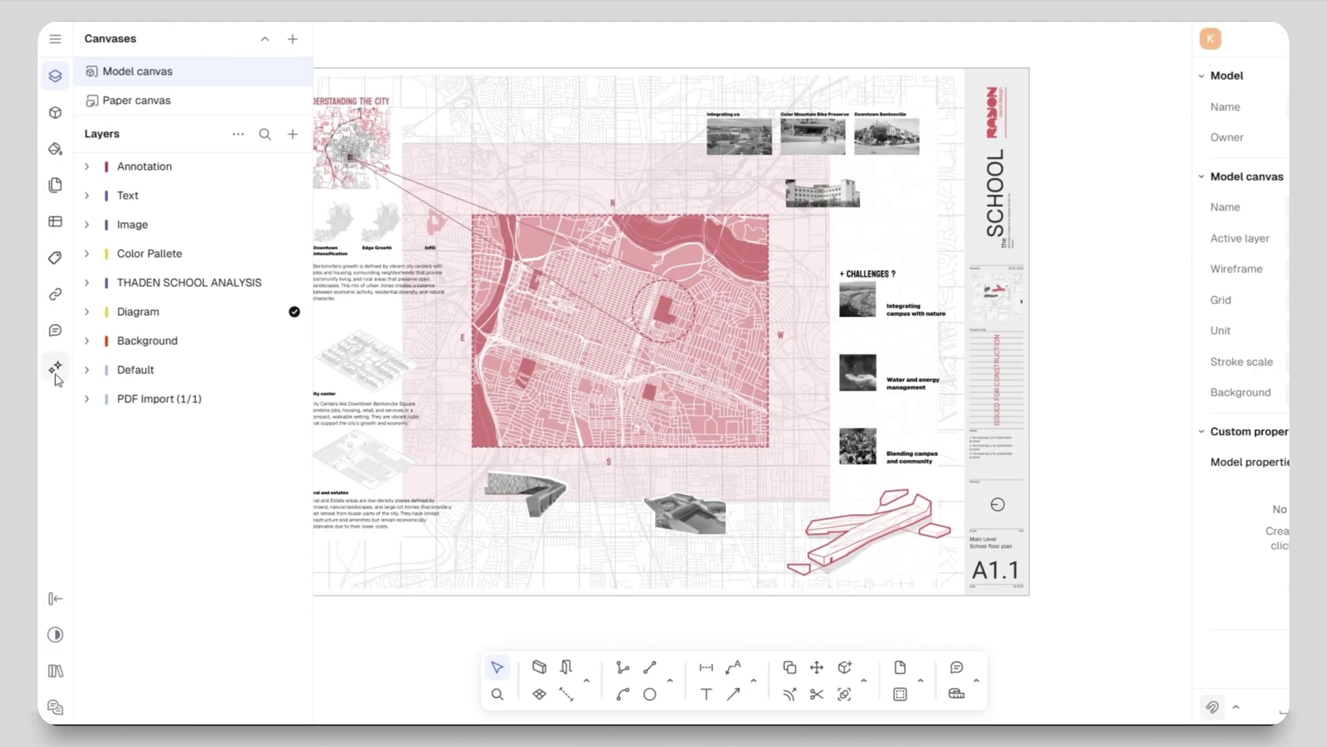
- Add a second page to the model canvas and place its frame over the finished A1.1 analysis sheet
left_click(56, 368)
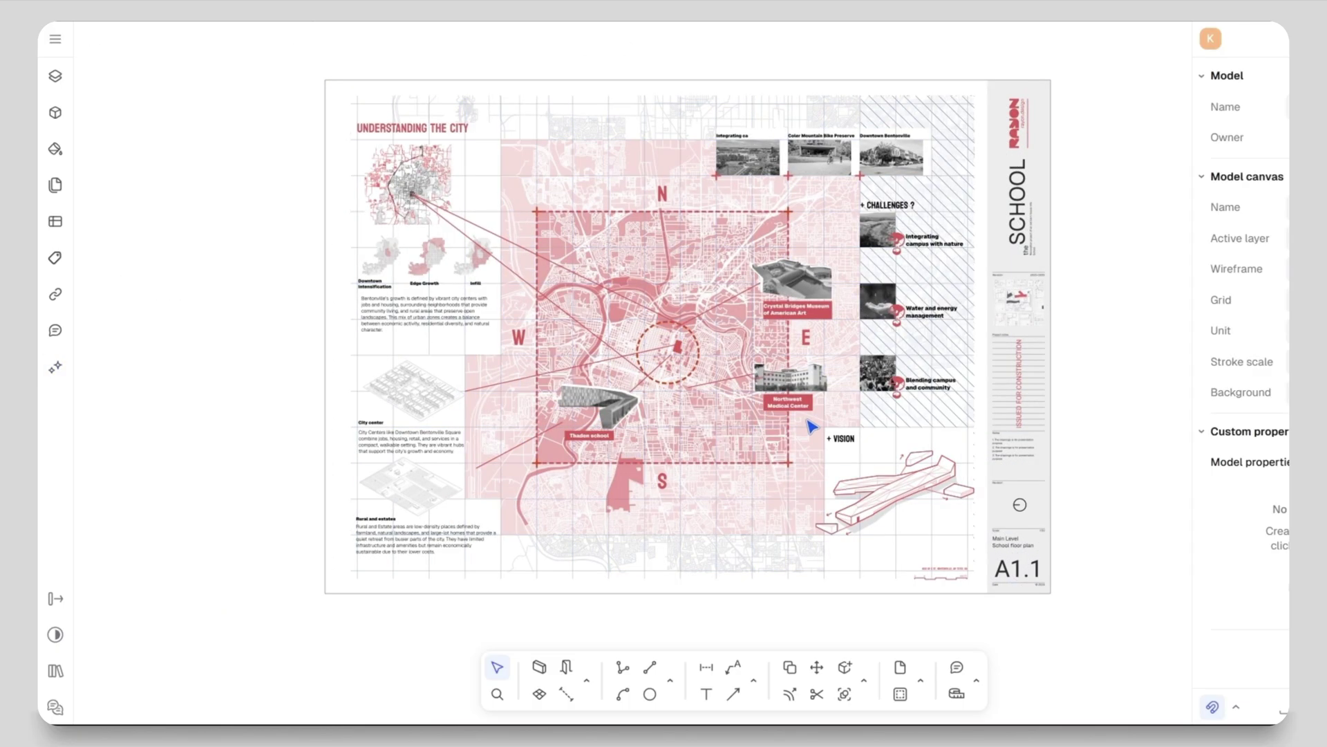
left_click(54, 185)
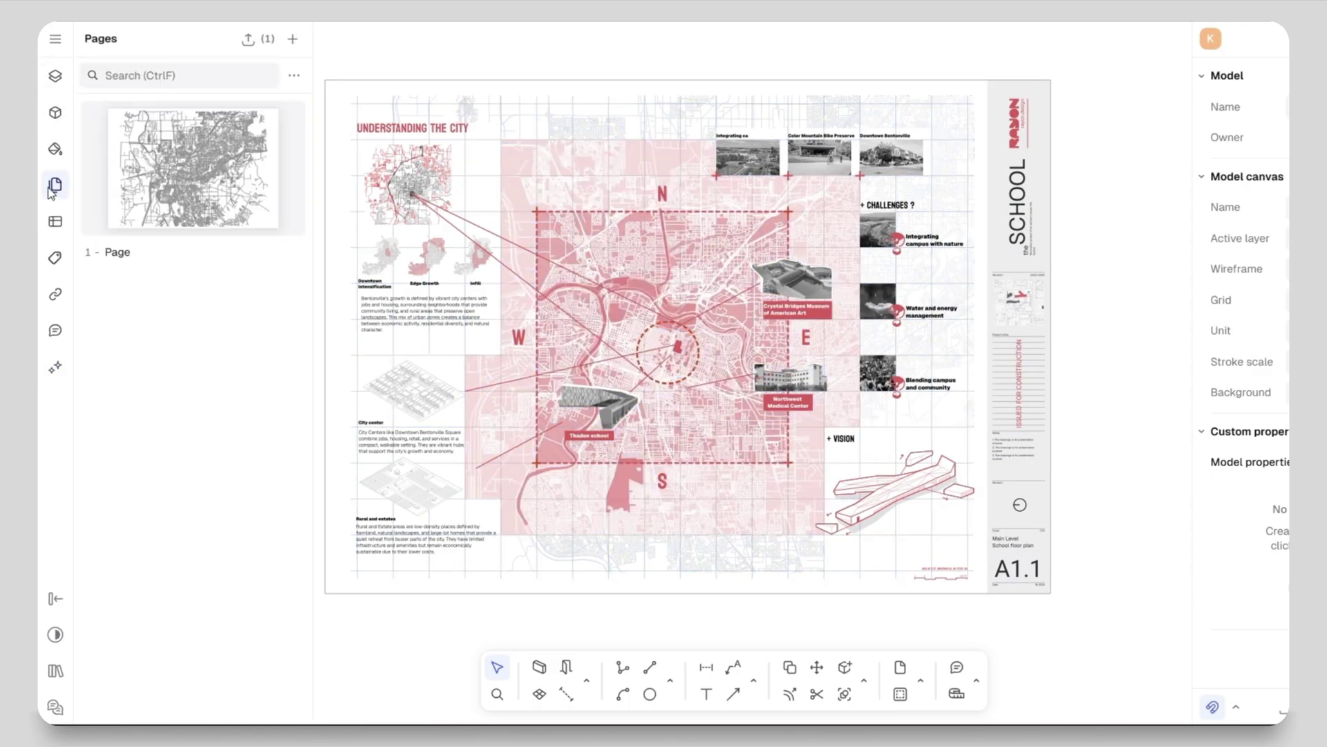
left_click(293, 39)
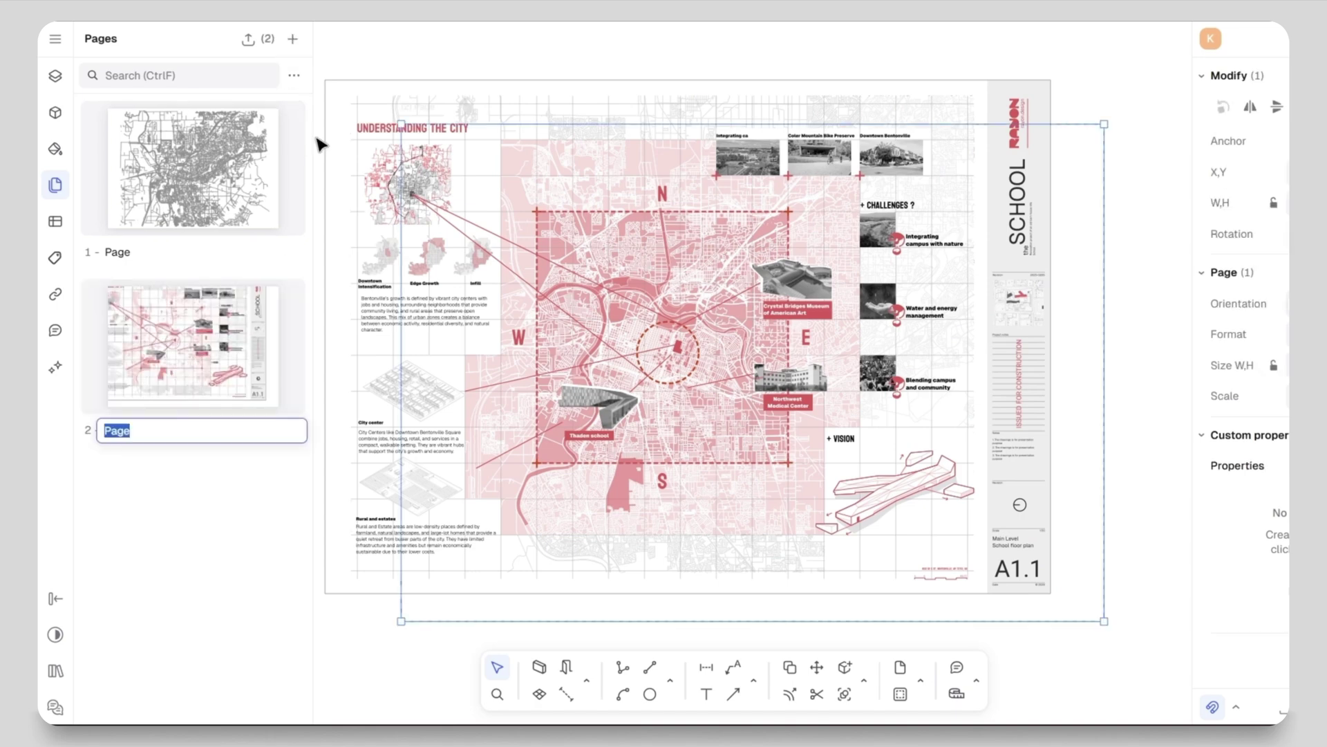
left_click(1142, 207)
left_click_drag(1084, 186, 998, 143)
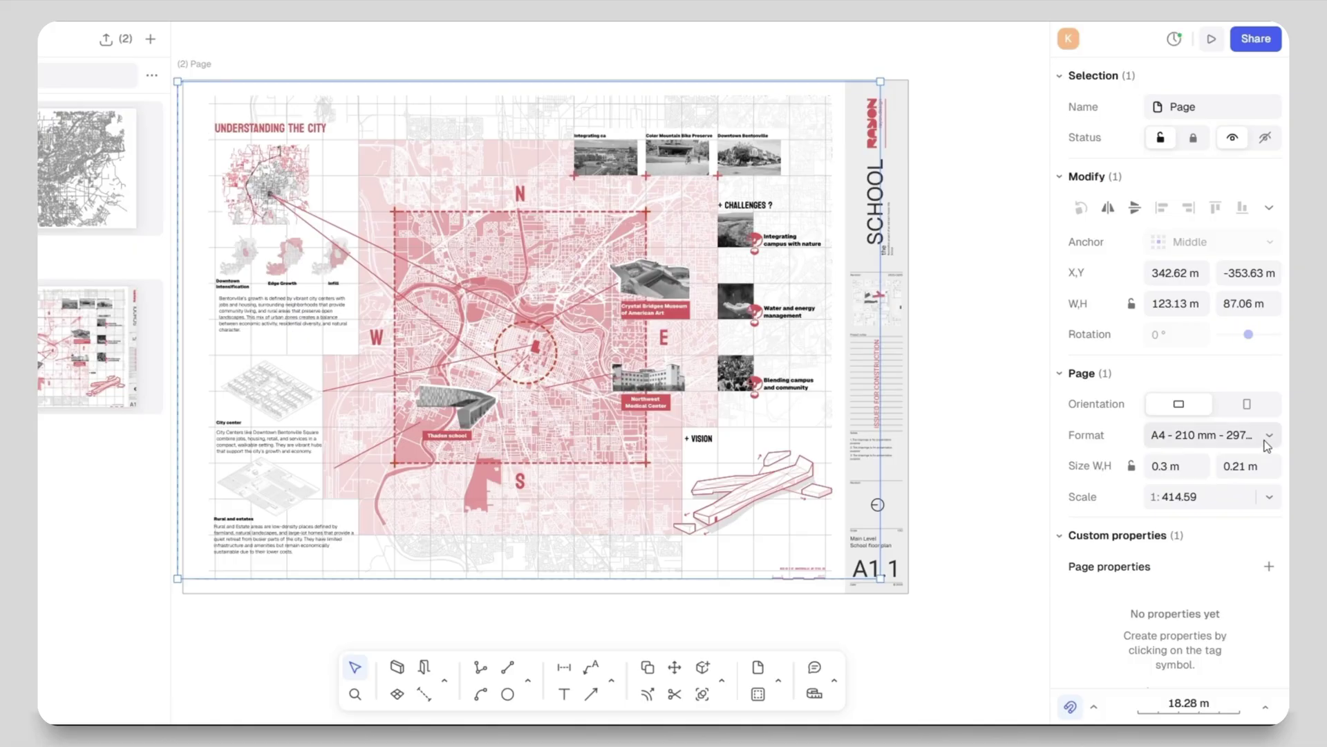
- Set the new page to A4 format at 1:450 scale and position its frame around the whole analysis sheet
left_click(1266, 441)
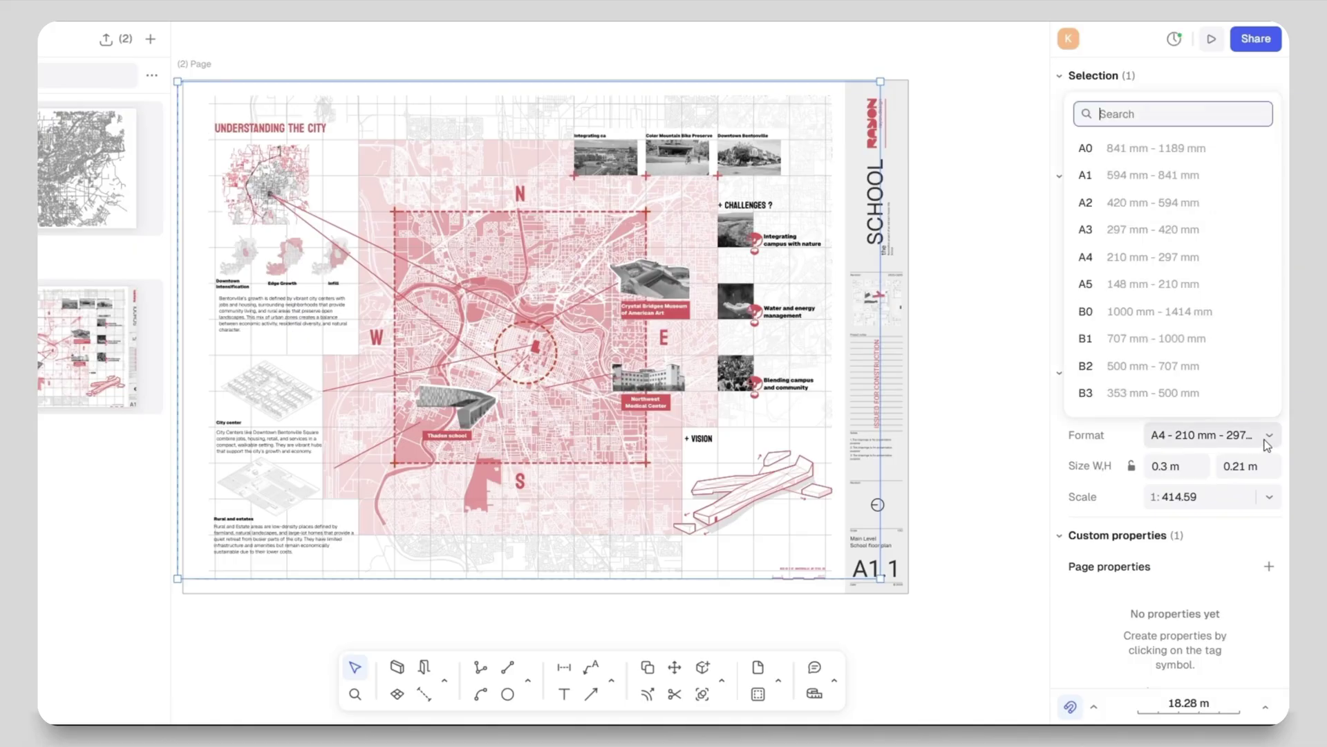
left_click(1127, 259)
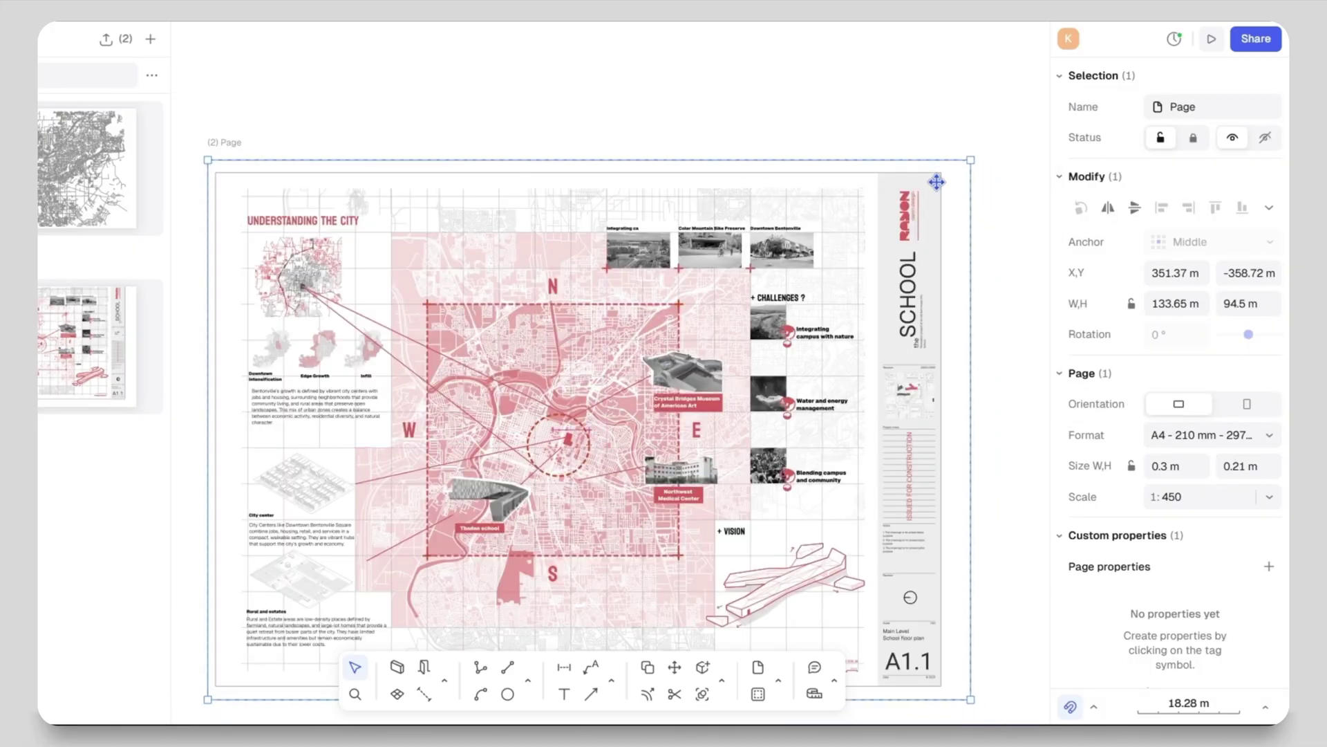
left_click_drag(930, 181, 920, 181)
scroll(936, 183, "down", 3)
left_click(980, 196)
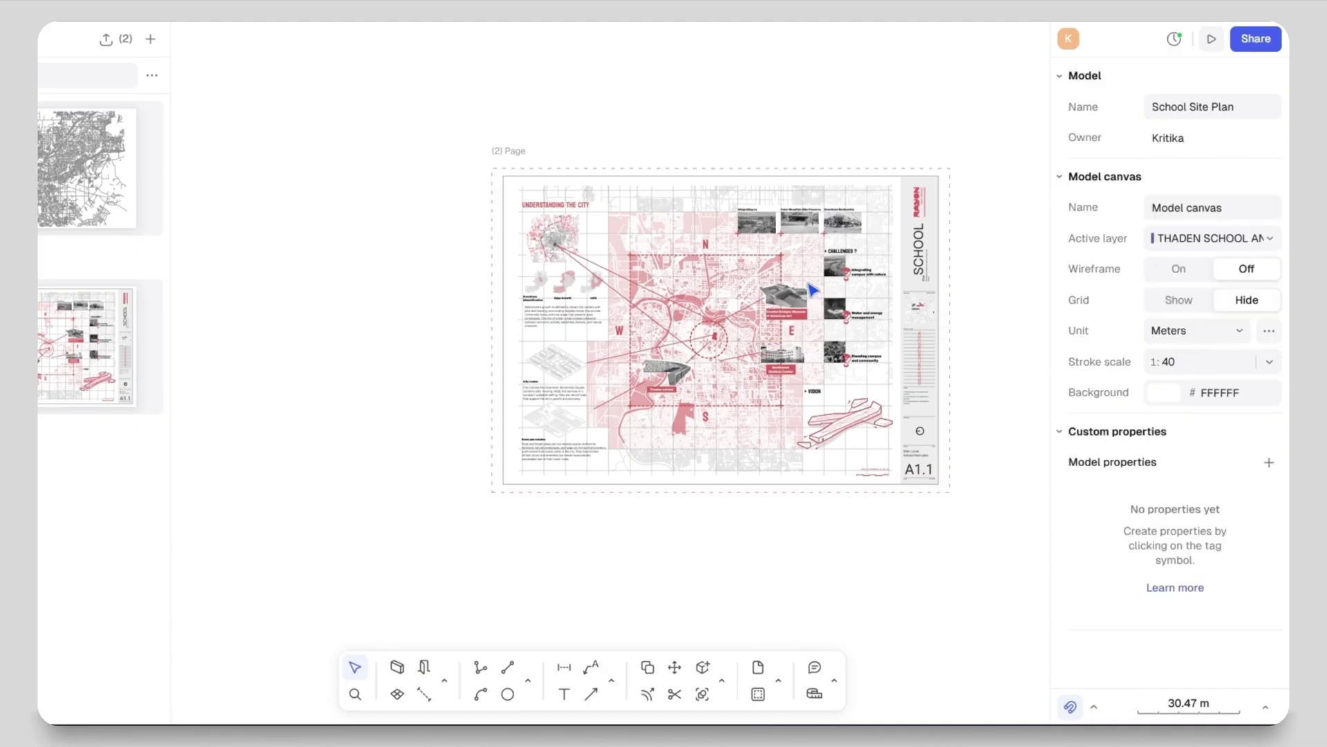
- Export the second page as a PDF, choosing its image quality in the export settings
left_click(144, 433)
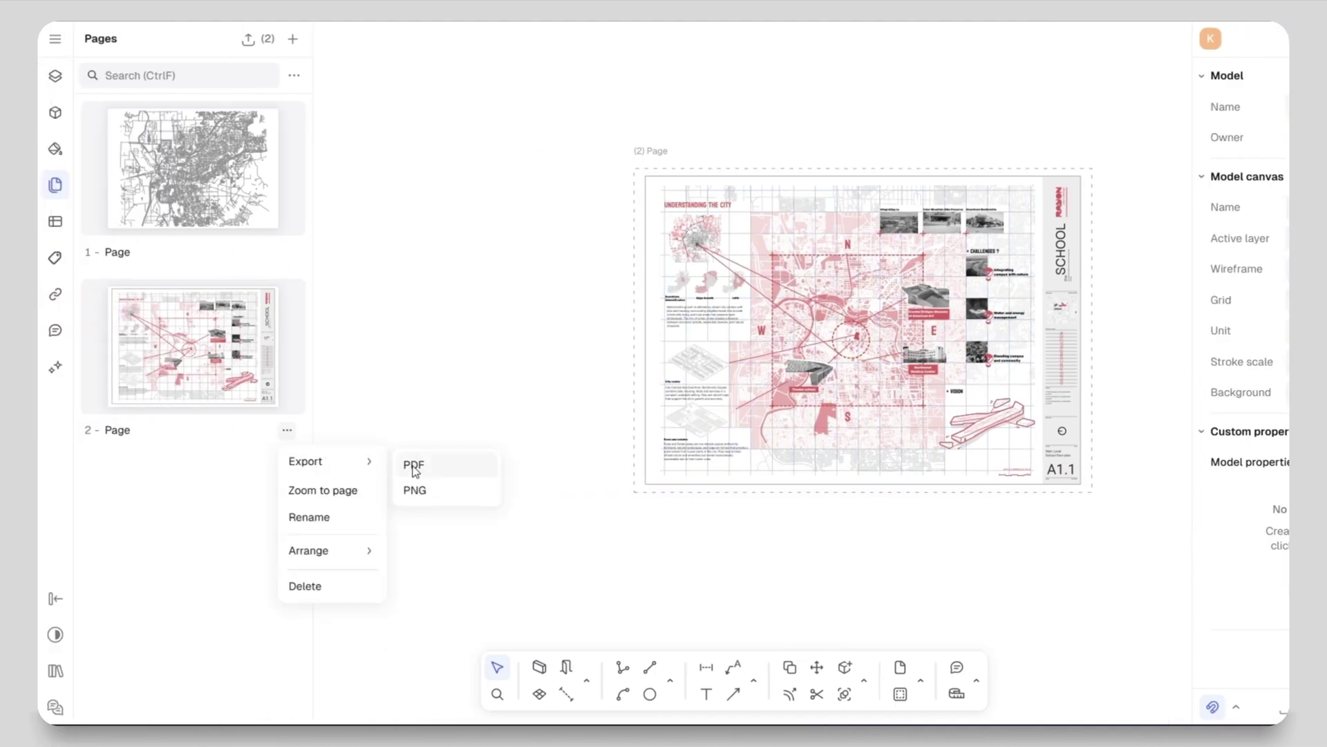
left_click(414, 468)
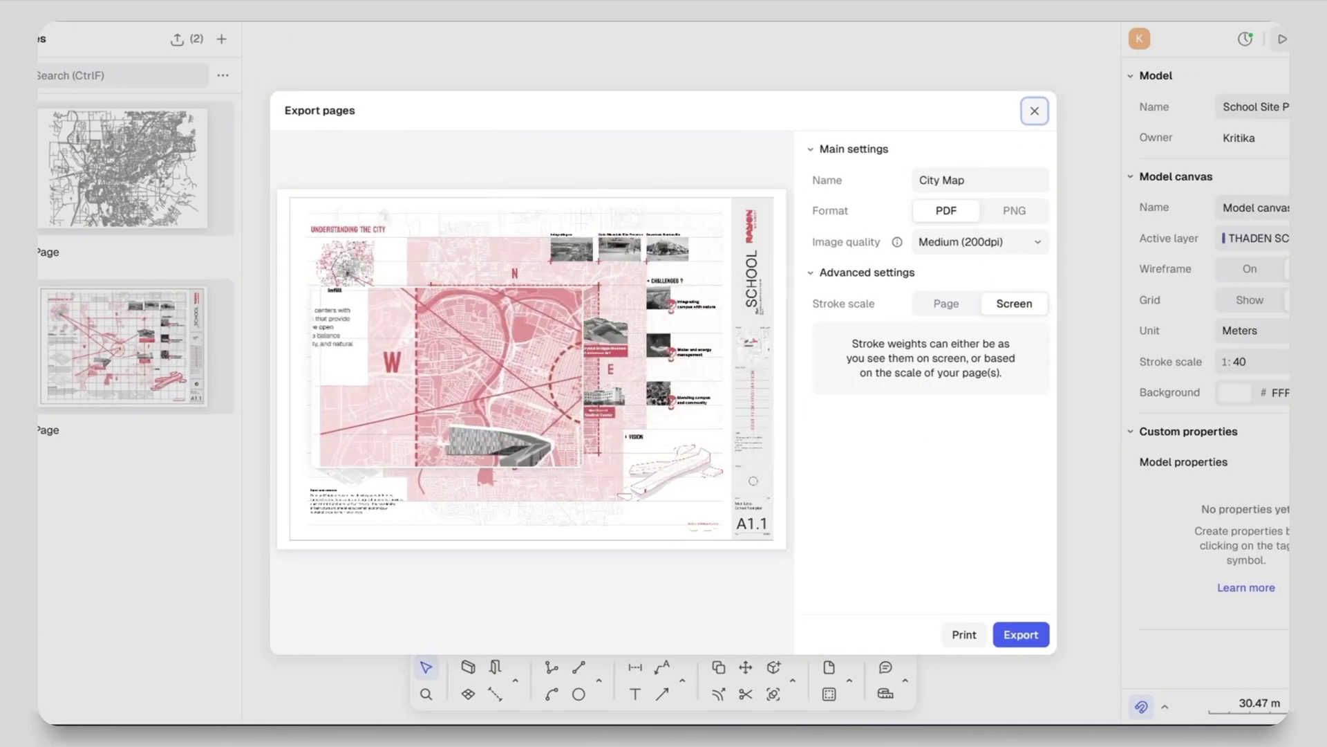
left_click(971, 240)
left_click(960, 277)
left_click(1016, 634)
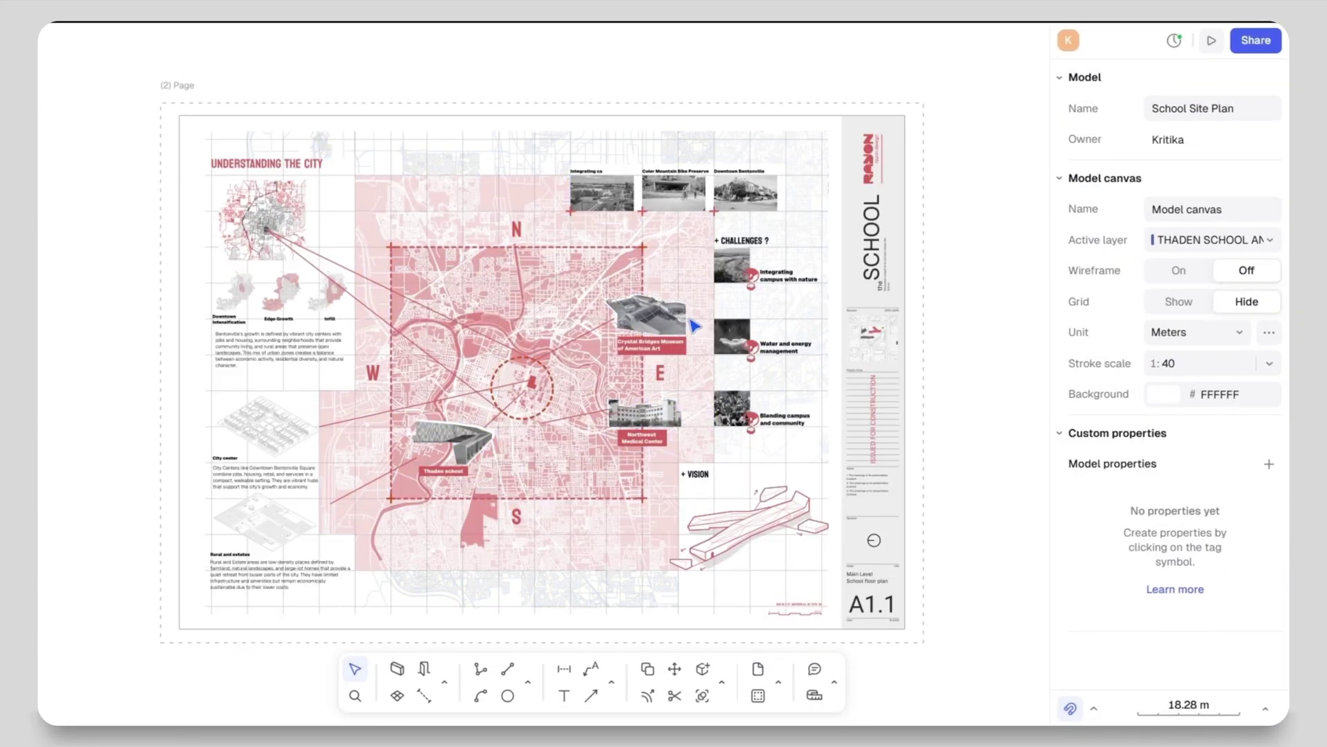
- Review the model's sharing options, including access roles and publishing all pages as a presentation
left_click(1255, 40)
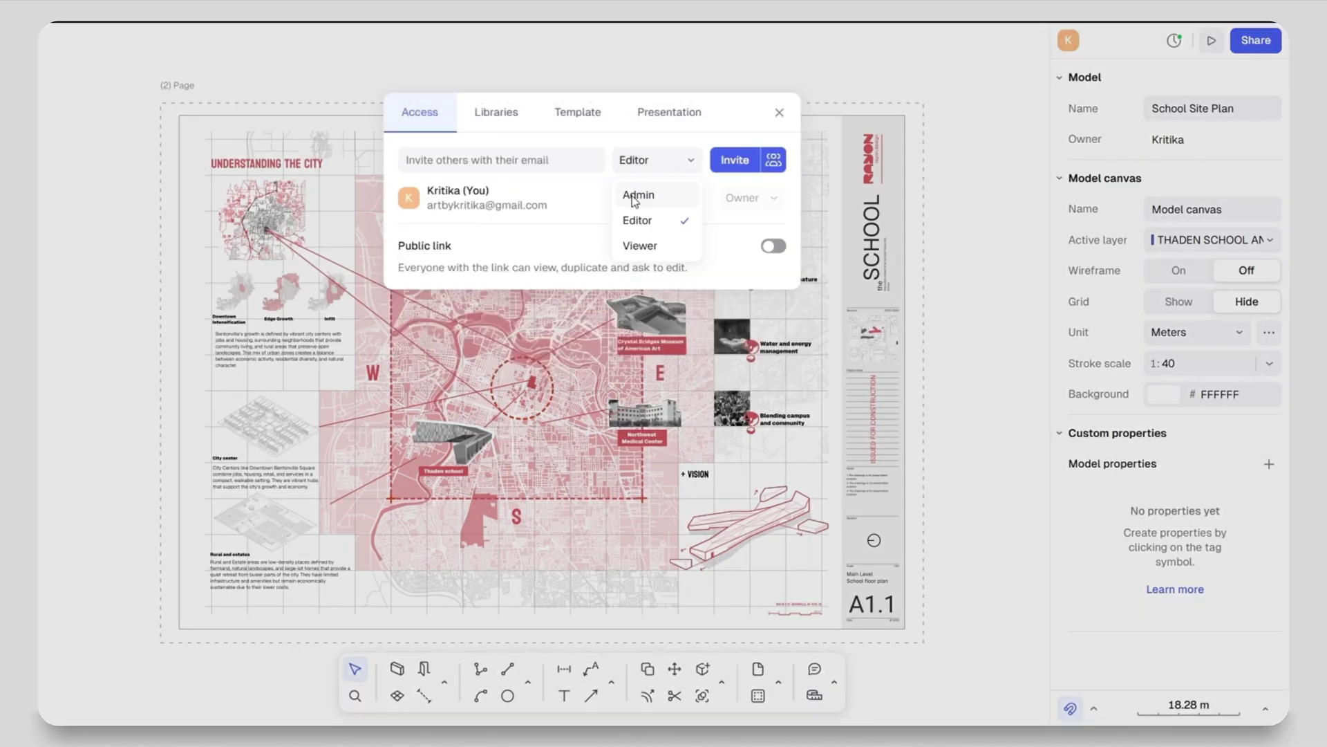
left_click(684, 116)
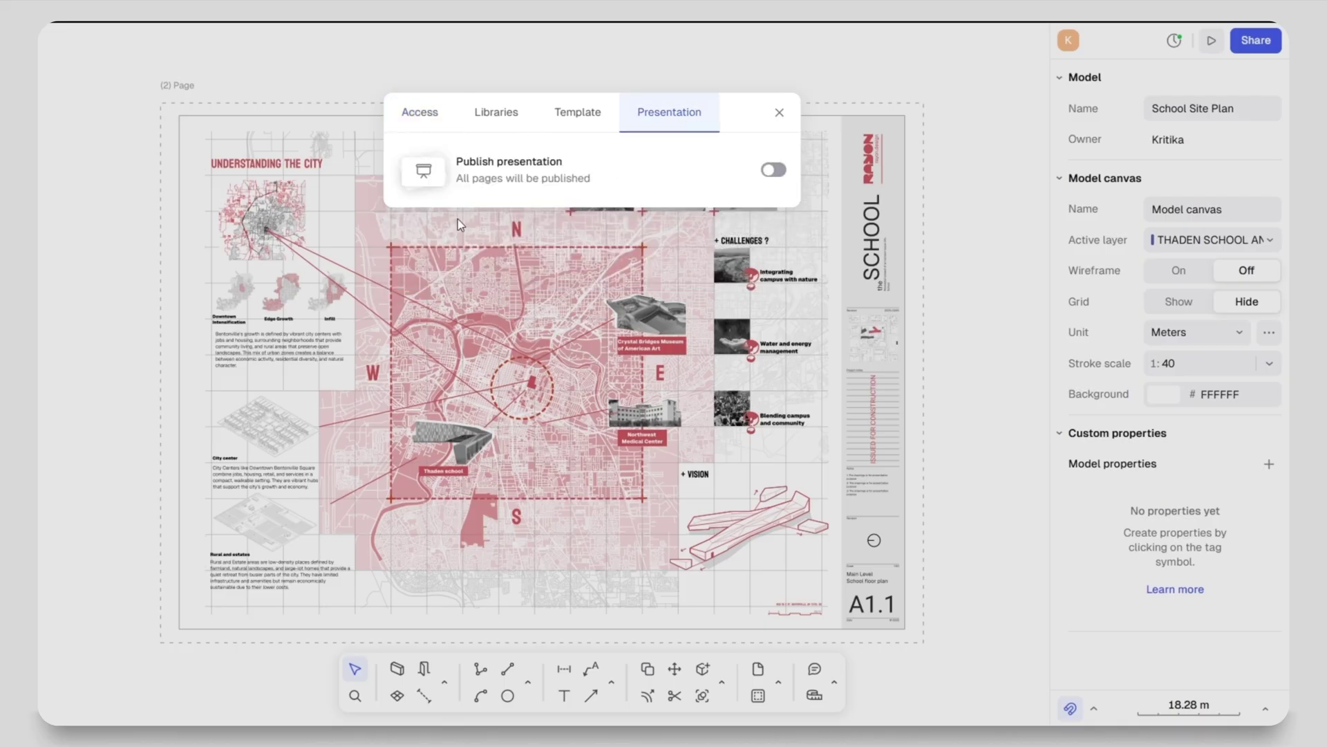